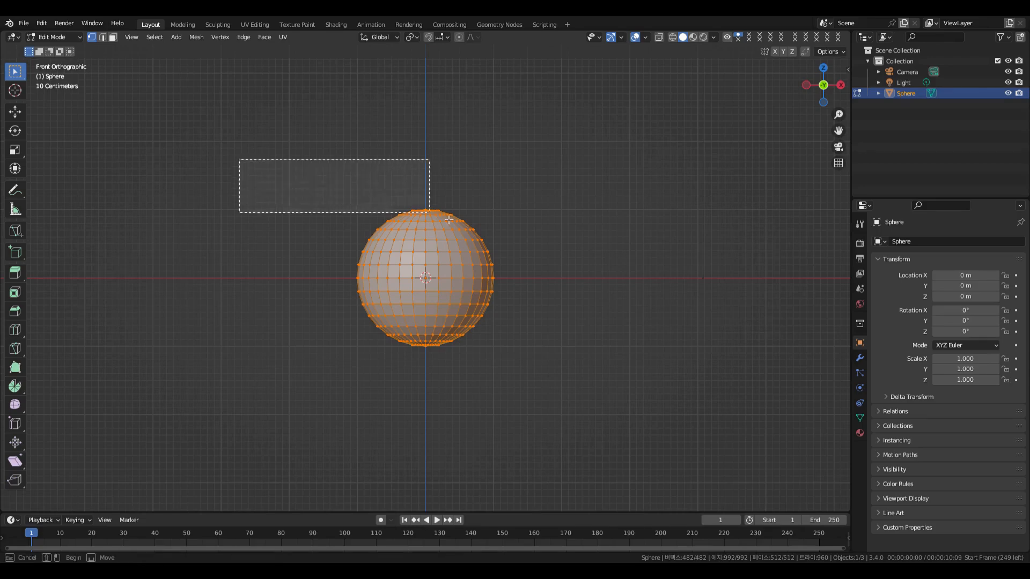
# Step: Try to raise the vertices of the sphere's upper half along Z by about 0.2 m
pyautogui.press('g')
pyautogui.press('z')
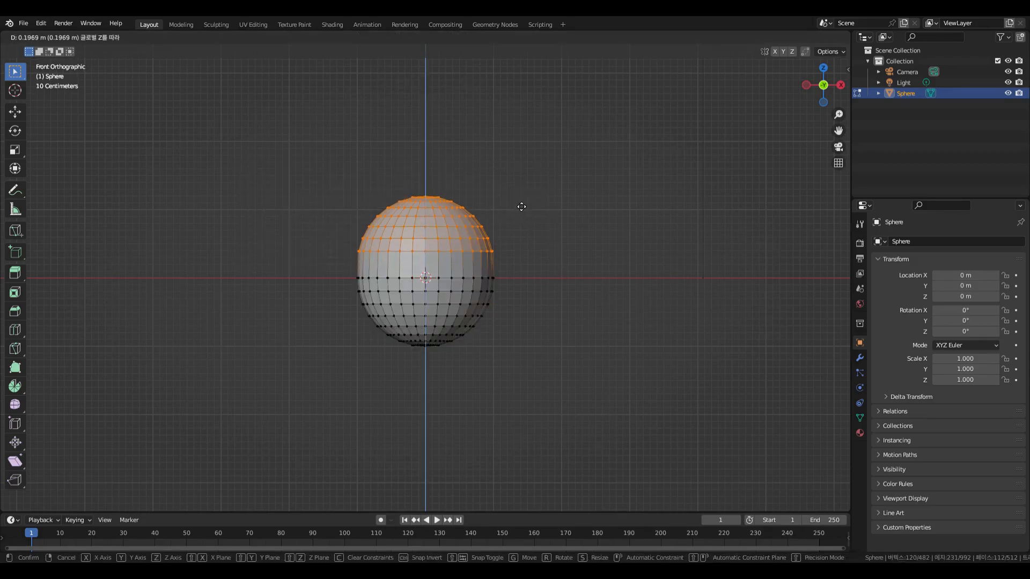
pyautogui.click(521, 204)
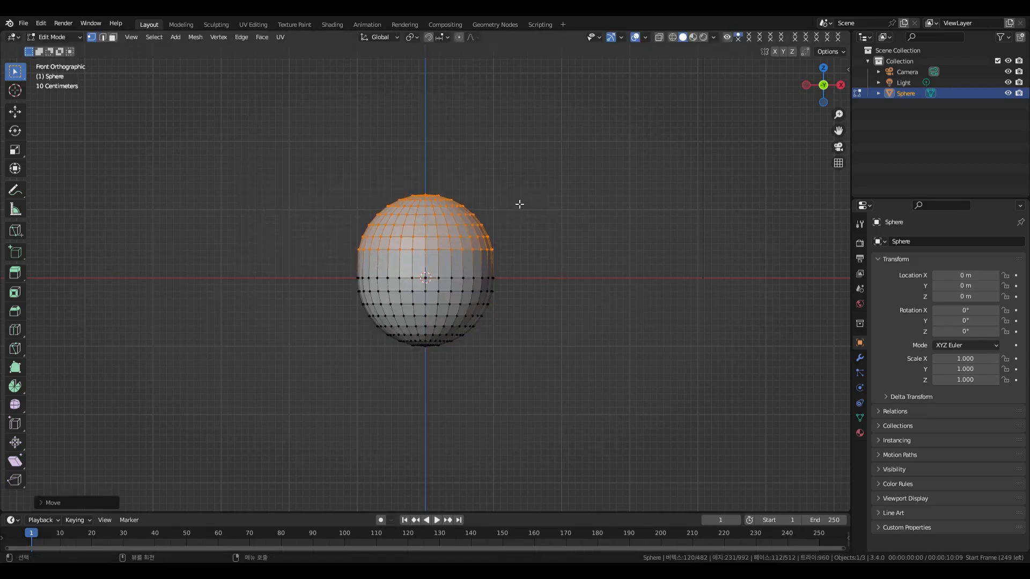
pyautogui.moveTo(314, 193); pyautogui.dragTo(511, 283)
pyautogui.press('g')
pyautogui.press('z')
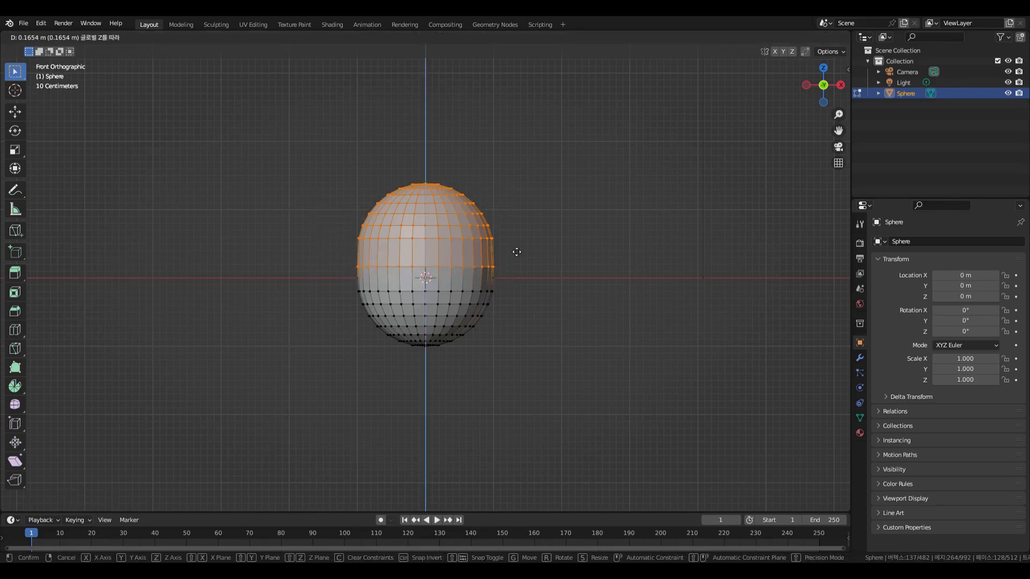
pyautogui.rightClick(516, 258)
pyautogui.rightClick(512, 253)
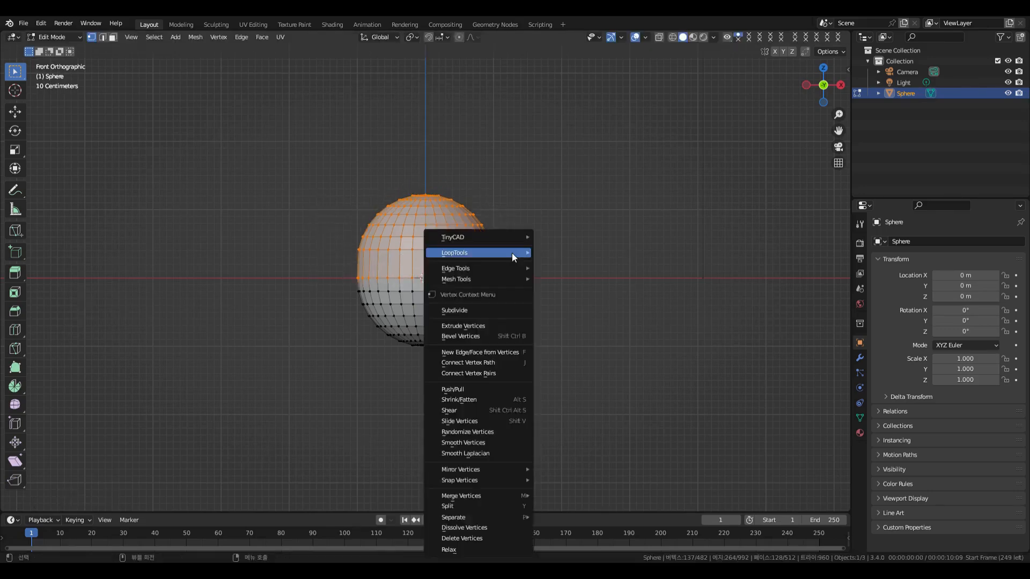
pyautogui.click(540, 159)
# Step: Try to raise successively smaller groups of the sphere's upper vertex rows along Z, by about 0.12 m and 0.05 m
pyautogui.moveTo(334, 200); pyautogui.dragTo(512, 244)
pyautogui.press('g')
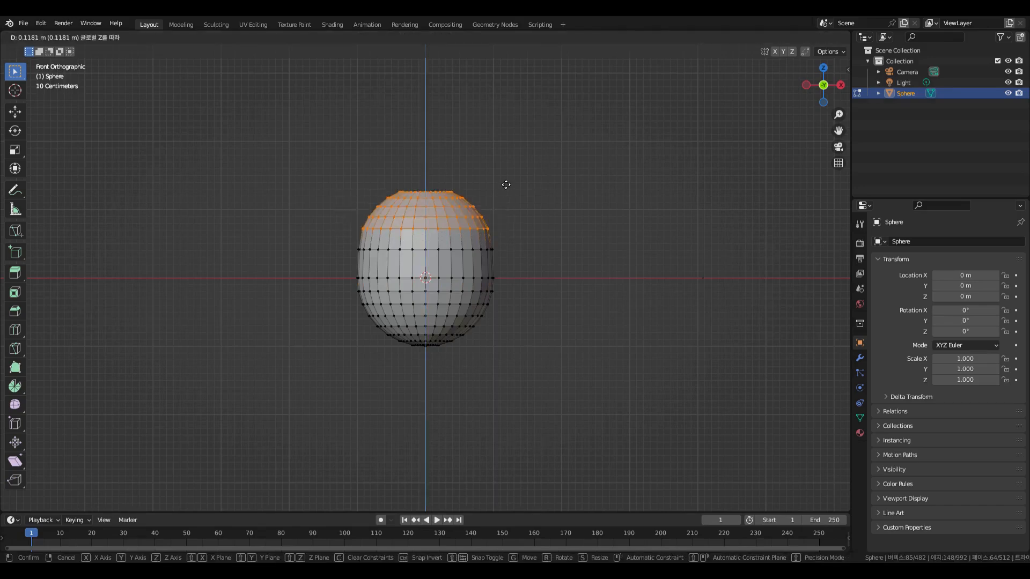
pyautogui.click(506, 188)
pyautogui.moveTo(336, 164); pyautogui.dragTo(499, 227)
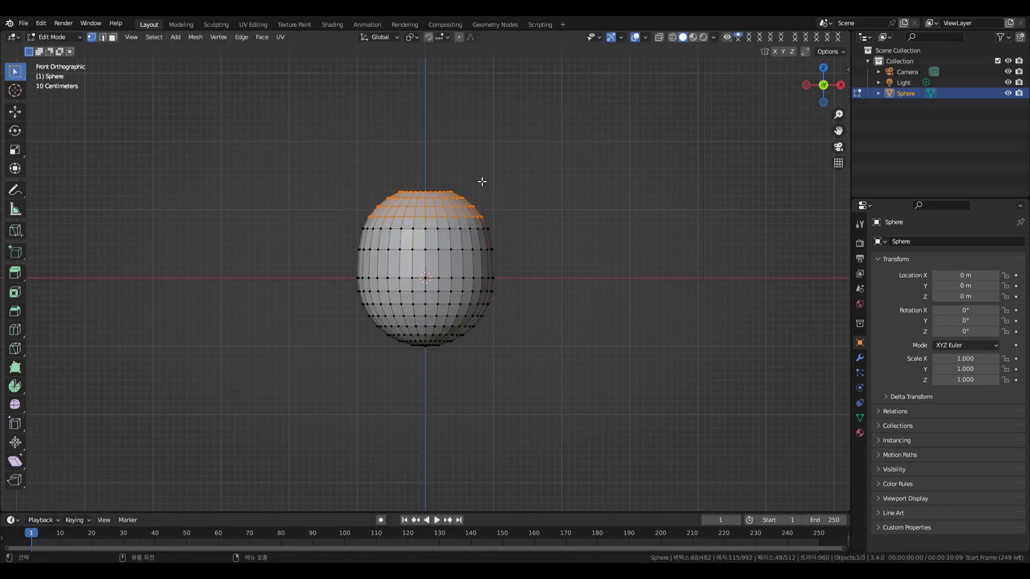
pyautogui.press('g')
pyautogui.press('z')
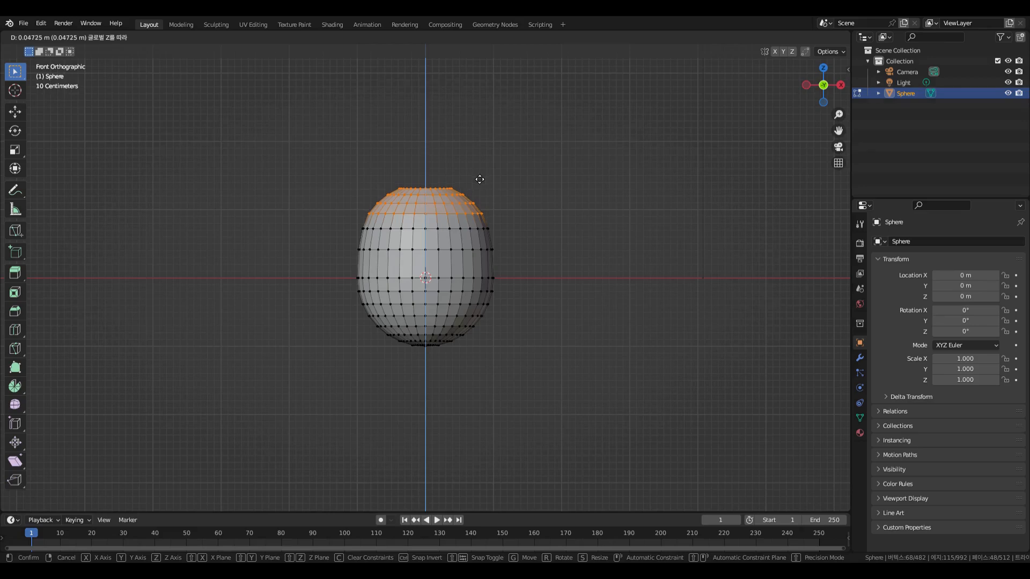
pyautogui.click(479, 179)
pyautogui.click(523, 209)
pyautogui.moveTo(531, 209); pyautogui.dragTo(606, 218, button='middle')
# Step: Undo the vertex moves on the sphere's upper half
pyautogui.hotkey('ctrl', 'z')
pyautogui.hotkey('ctrl', 'z')
pyautogui.hotkey('ctrl', 'z')
pyautogui.hotkey('ctrl', 'z')
pyautogui.hotkey('ctrl', 'z')
pyautogui.hotkey('ctrl', 'z')
pyautogui.hotkey('ctrl', 'z')
pyautogui.hotkey('ctrl', 'z')
pyautogui.hotkey('ctrl', 'z')
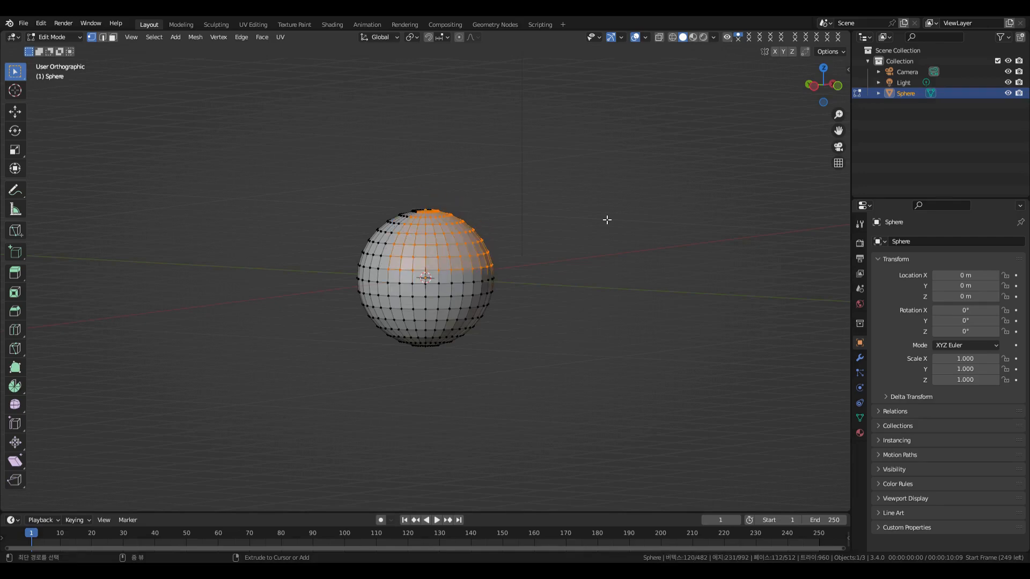
# Step: Enable X-ray and select all vertices of the sphere's upper half, front and back, in front view
pyautogui.click(661, 41)
pyautogui.moveTo(625, 217); pyautogui.dragTo(581, 211, button='middle')
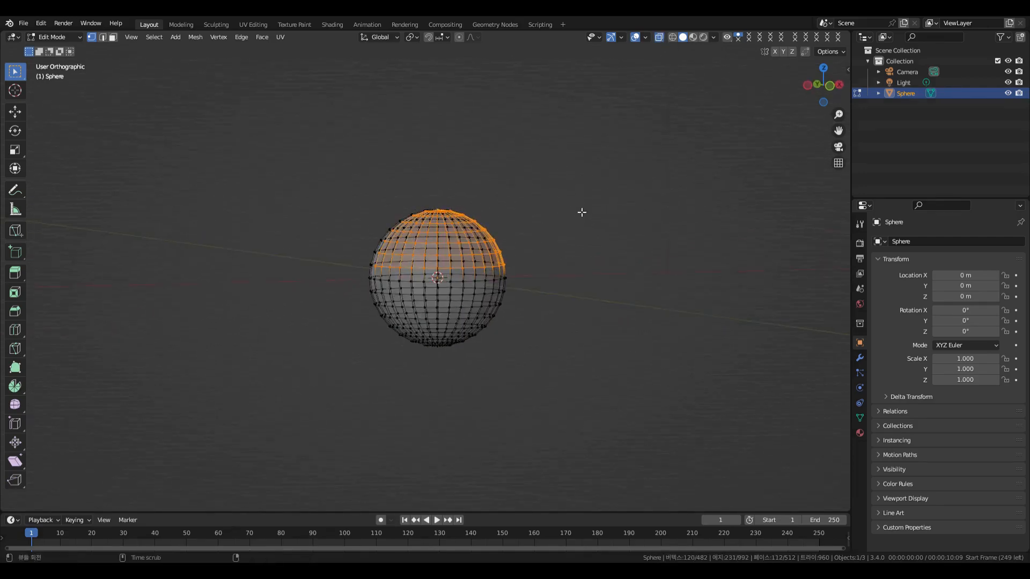
pyautogui.press('KP_1')
pyautogui.moveTo(325, 199); pyautogui.dragTo(552, 276)
pyautogui.moveTo(577, 177); pyautogui.dragTo(483, 178, button='middle')
pyautogui.press('KP_1')
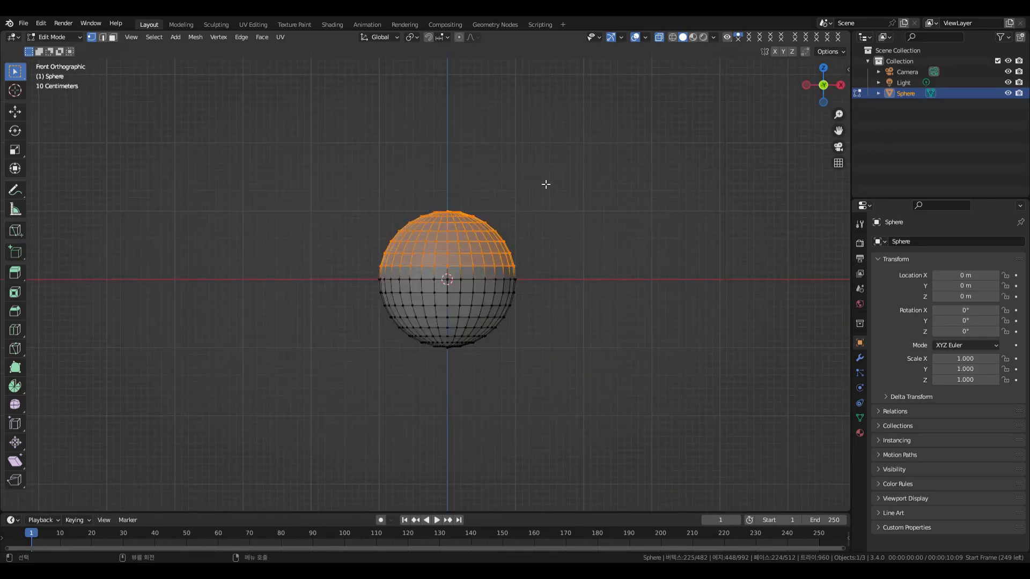
# Step: Scale the selected upper half up along Z and raise it along Z to form an egg shape
pyautogui.press('s')
pyautogui.press('Escape')
pyautogui.press('s')
pyautogui.press('z')
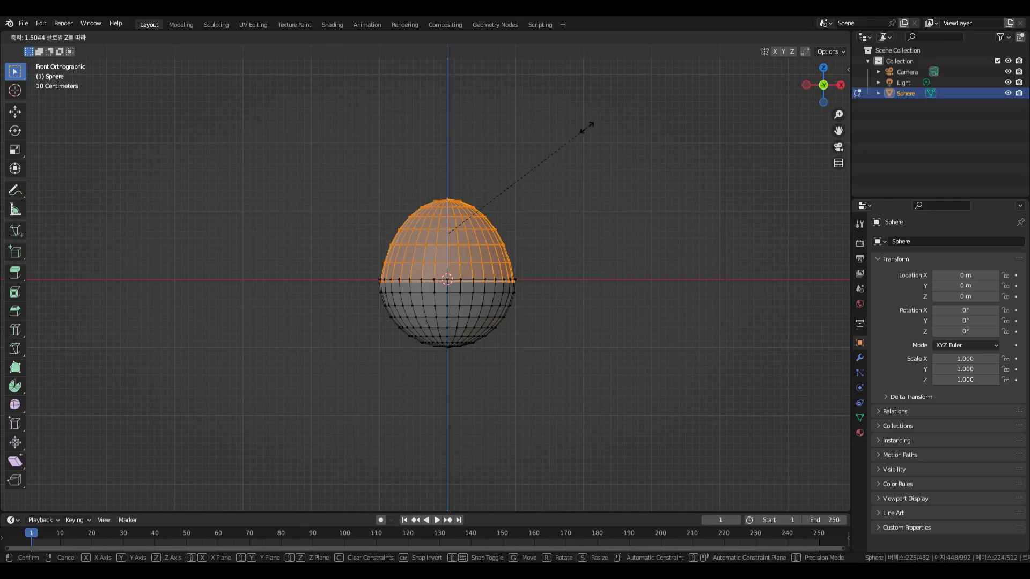
pyautogui.click(609, 95)
pyautogui.press('g')
pyautogui.press('z')
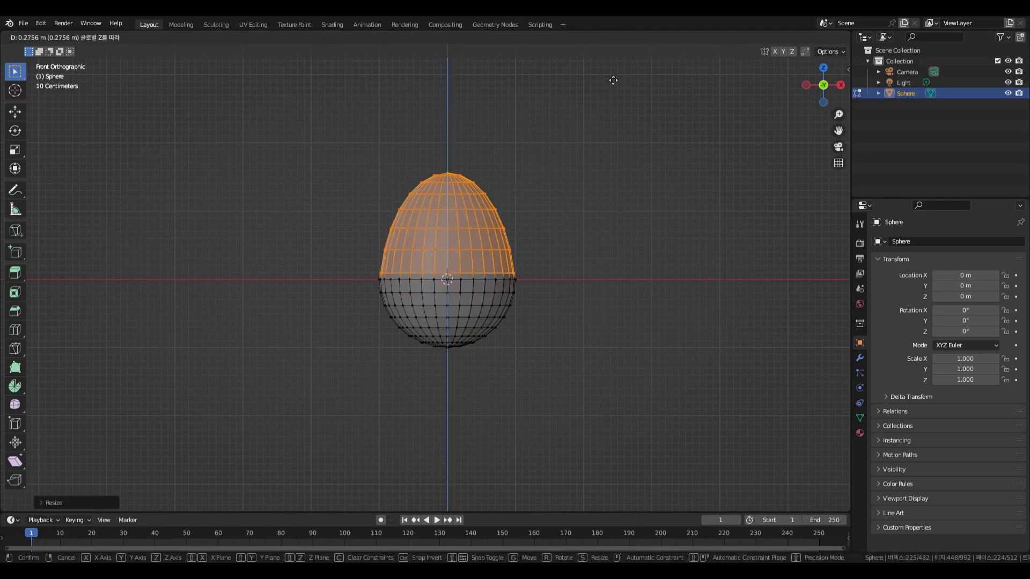
pyautogui.click(614, 71)
pyautogui.moveTo(590, 200)
pyautogui.mouseDown(button='middle')
pyautogui.moveTo(580, 251)
pyautogui.moveTo(680, 200)
pyautogui.moveTo(590, 210)
pyautogui.mouseUp(button='middle')
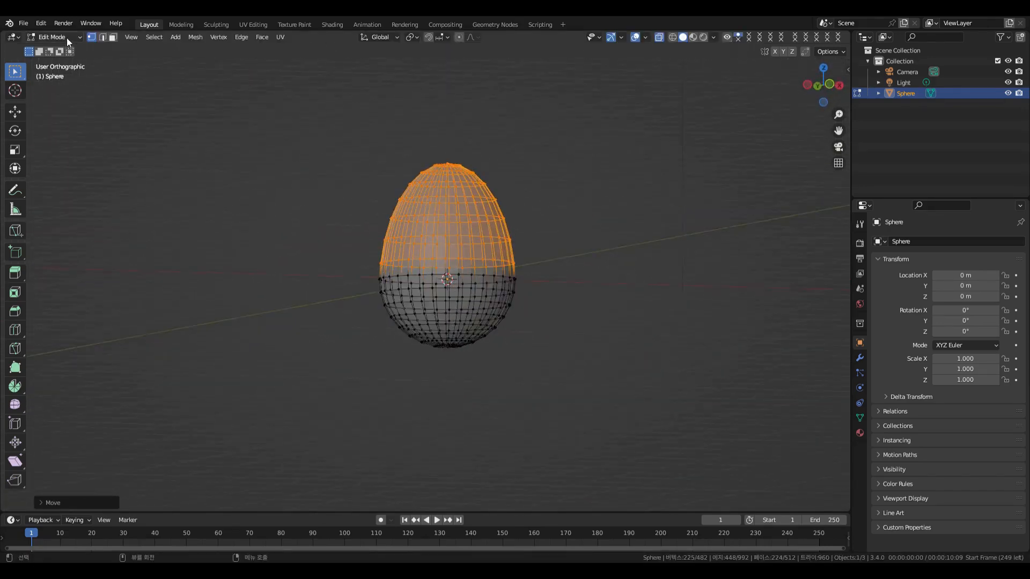
# Step: Return to Object Mode, deselect the egg and switch the viewport to Material Preview shading
pyautogui.click(55, 37)
pyautogui.click(56, 51)
pyautogui.click(578, 248)
pyautogui.moveTo(578, 251); pyautogui.dragTo(664, 254, button='middle')
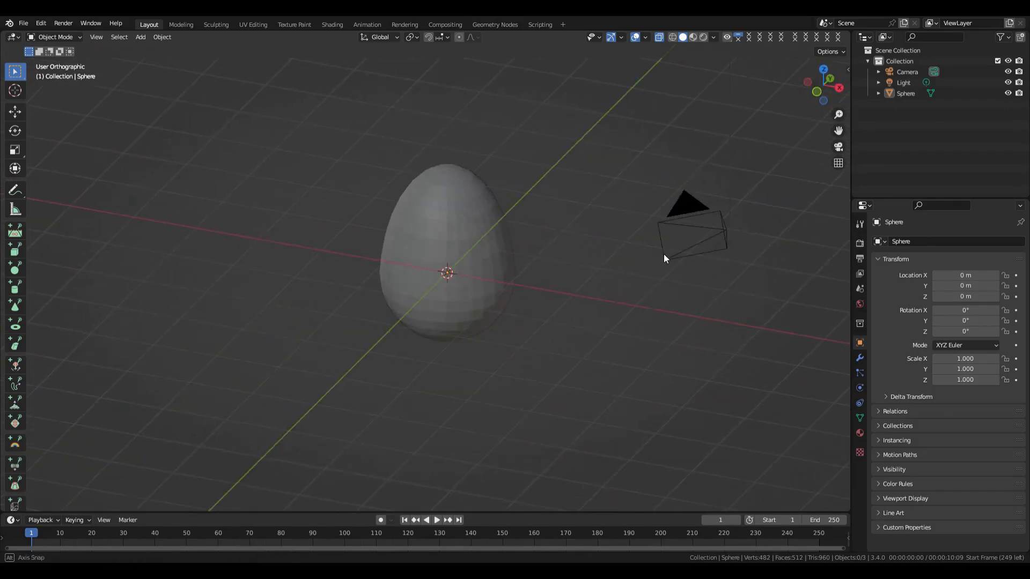
pyautogui.click(694, 37)
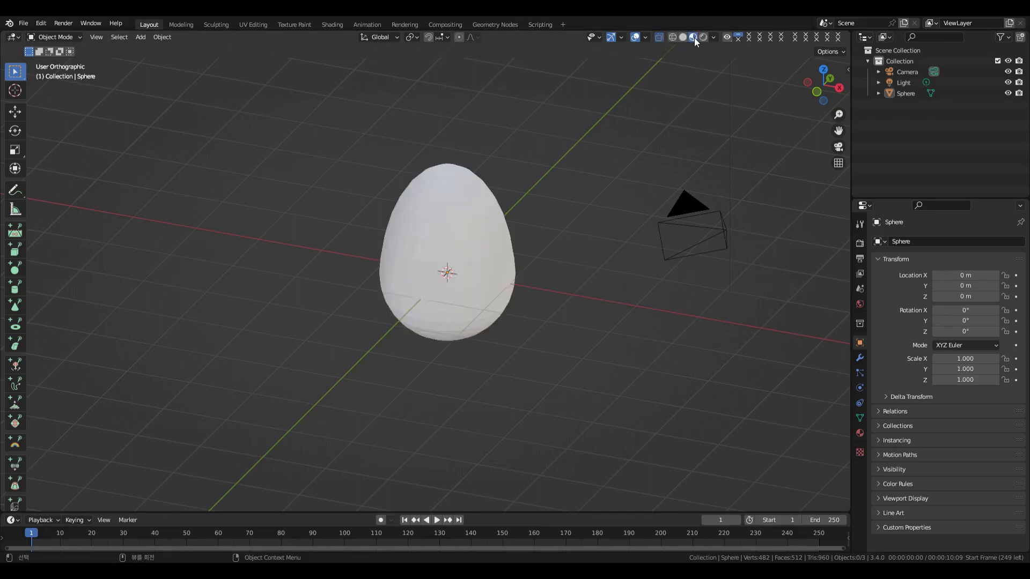
pyautogui.moveTo(583, 198)
pyautogui.mouseDown(button='middle')
pyautogui.moveTo(574, 177)
pyautogui.moveTo(593, 185)
pyautogui.mouseUp(button='middle')
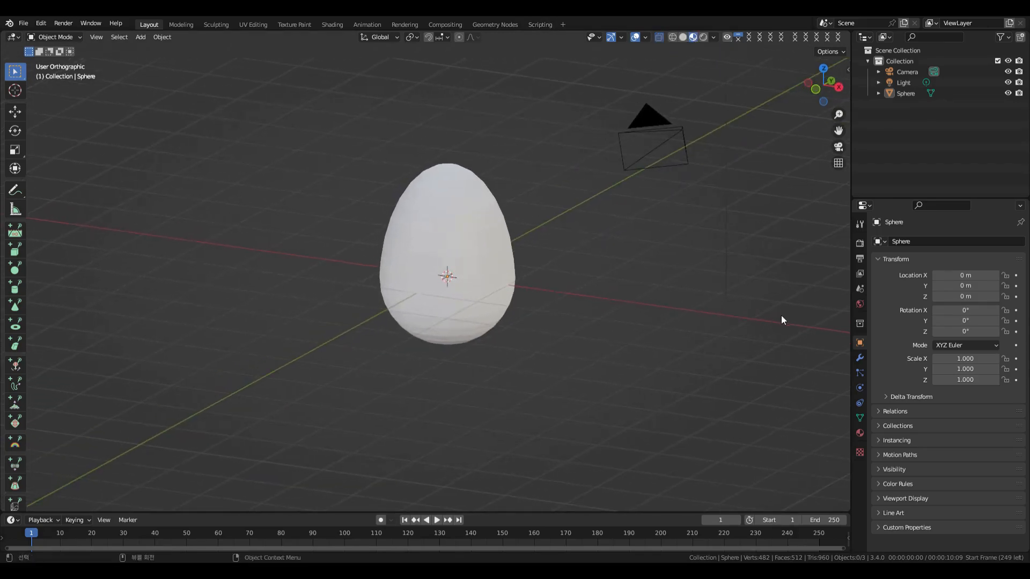
# Step: Create a new material for the egg
pyautogui.click(859, 433)
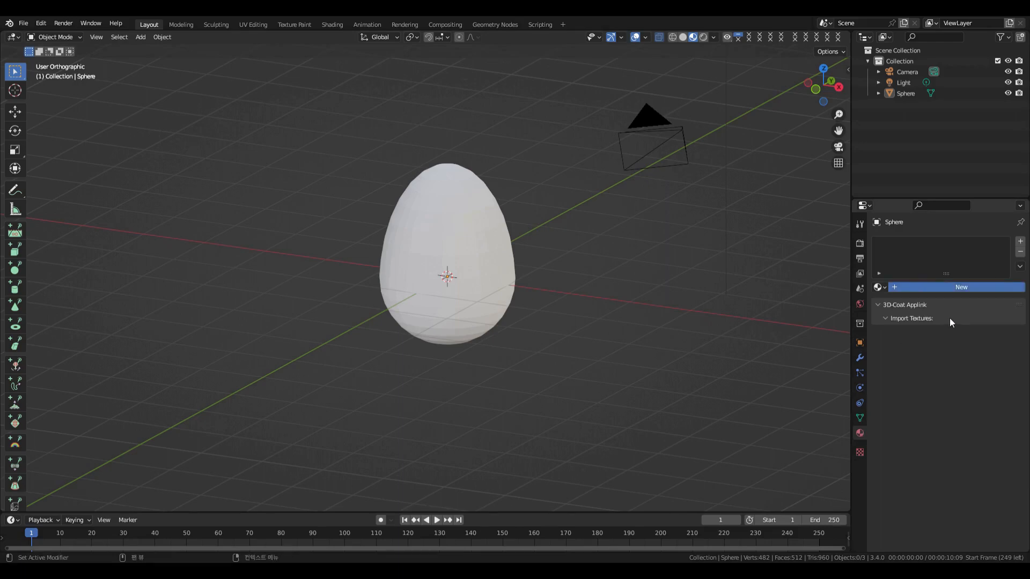
pyautogui.moveTo(610, 256); pyautogui.dragTo(607, 260, button='middle')
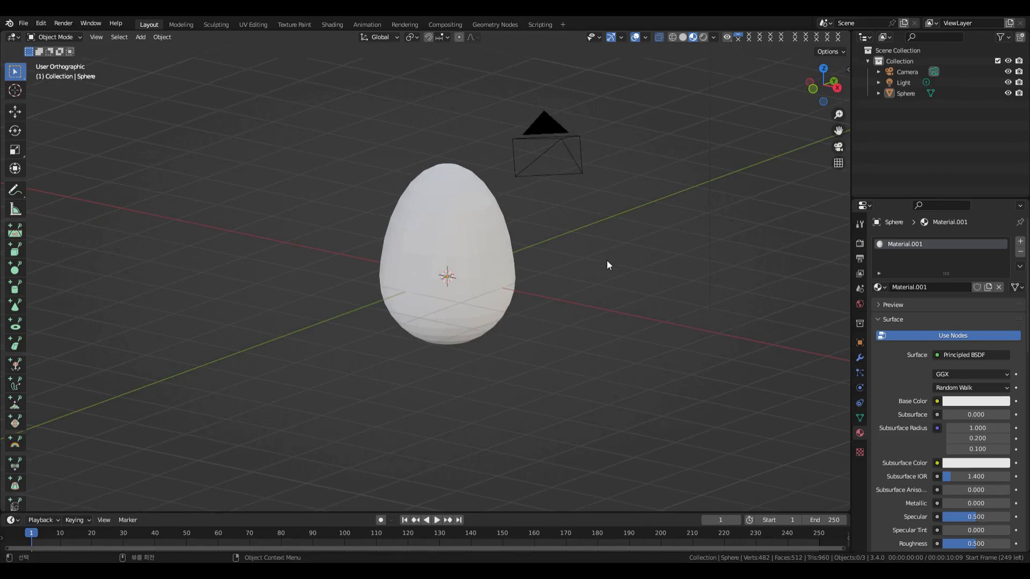
pyautogui.moveTo(596, 267); pyautogui.dragTo(480, 245, button='middle')
# Step: Add a plane mesh and move it out beside the egg along the X axis
pyautogui.hotkey('shift', 'a')
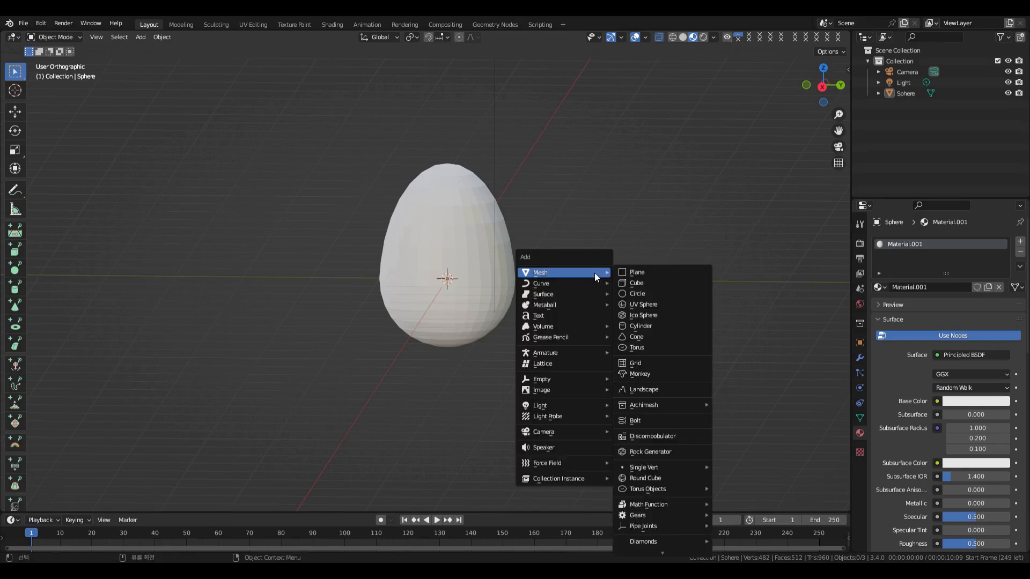
pyautogui.click(642, 273)
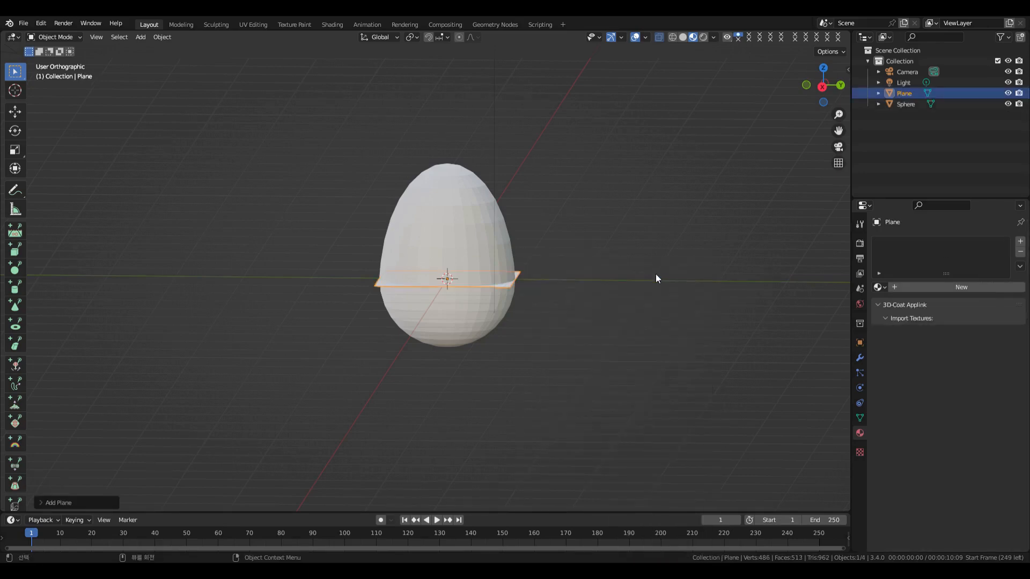
pyautogui.press('g')
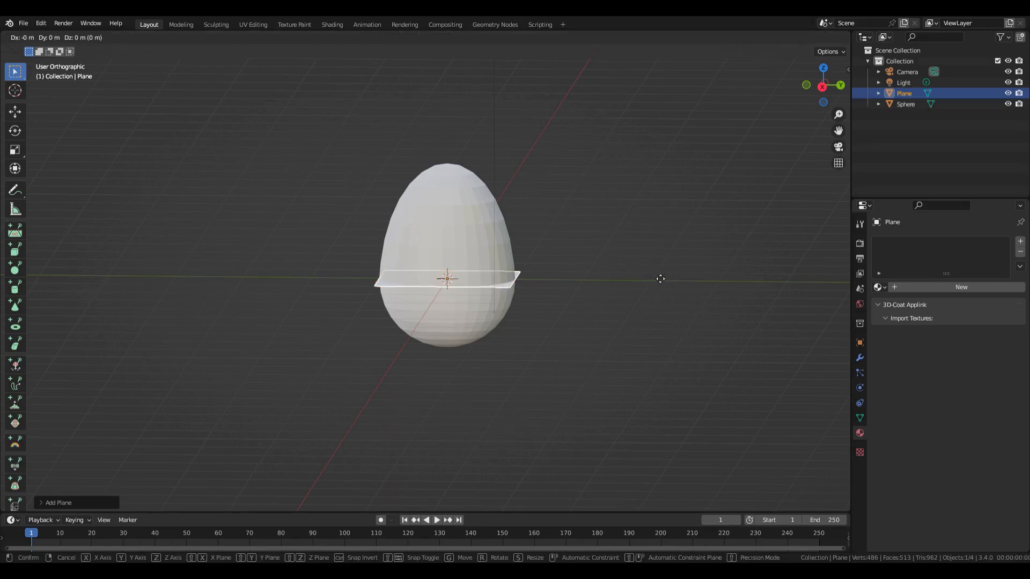
pyautogui.click(635, 340)
pyautogui.moveTo(611, 329); pyautogui.dragTo(591, 338, button='middle')
pyautogui.press('g')
pyautogui.press('x')
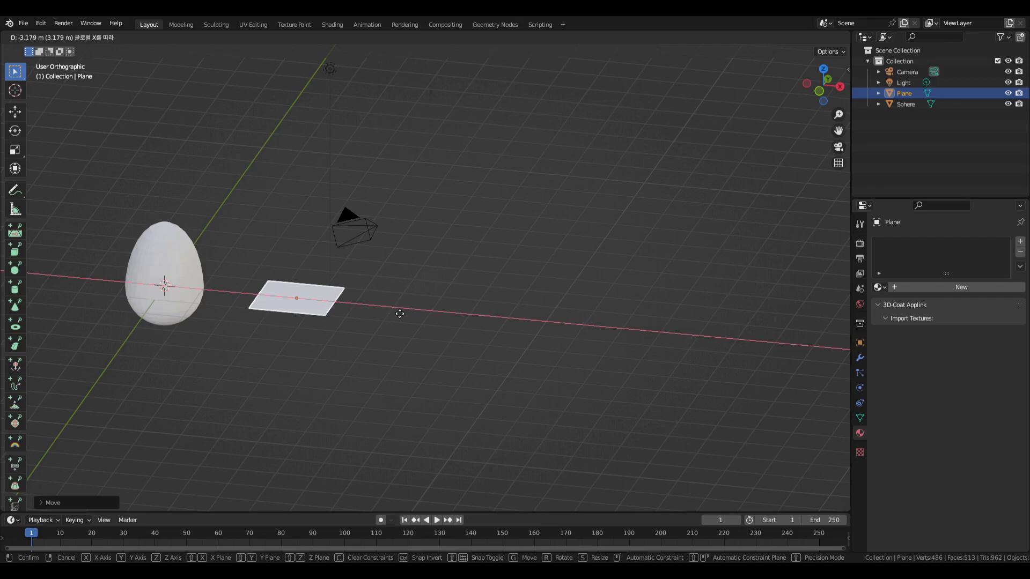
pyautogui.click(400, 314)
# Step: Scale the plane down to a small square and rotate it 90° about the X axis
pyautogui.press('s')
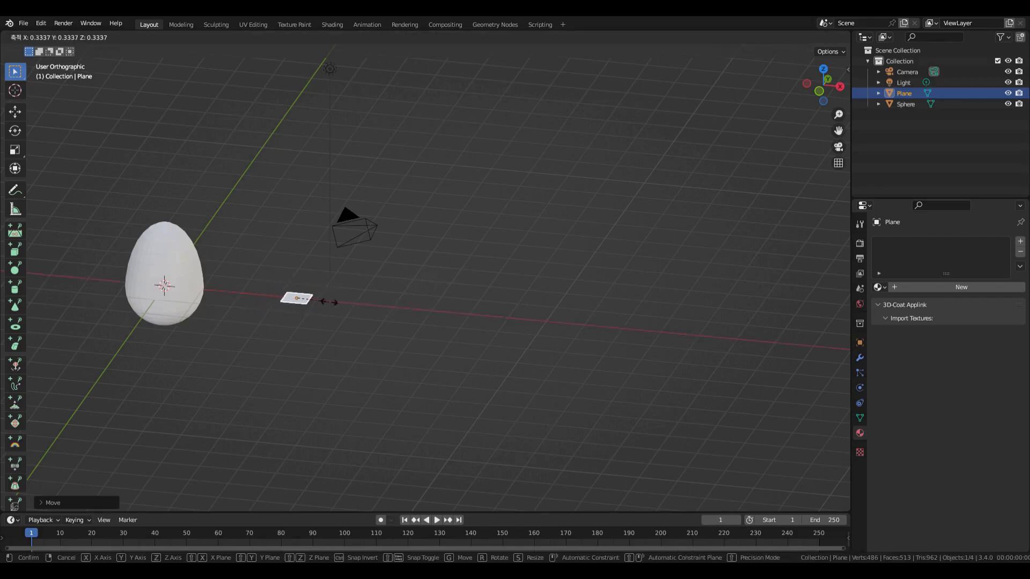
pyautogui.click(319, 301)
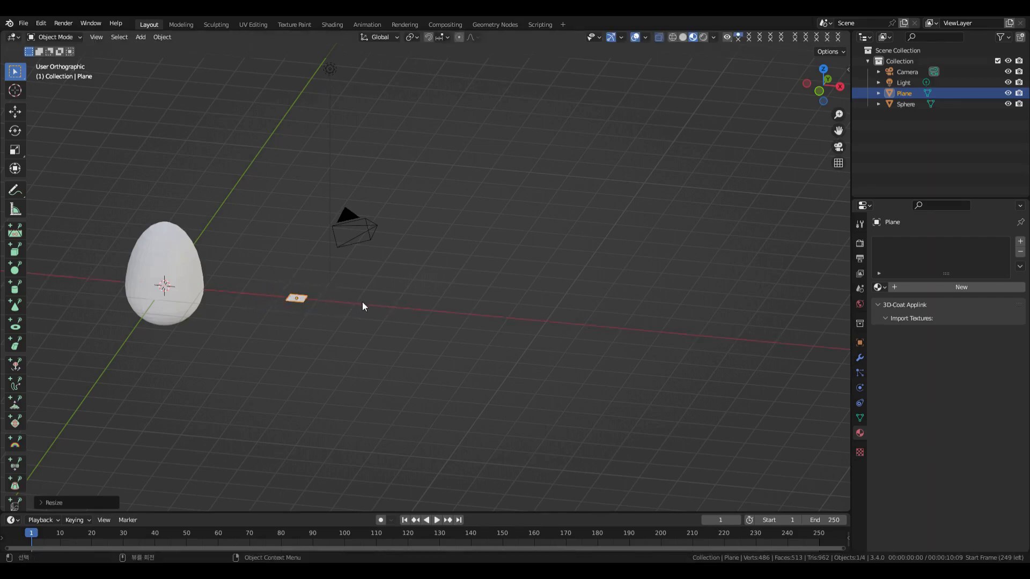
pyautogui.write('rx90')
pyautogui.press('Return')
pyautogui.moveTo(362, 302); pyautogui.dragTo(442, 311, button='middle')
pyautogui.scroll(3, 373, 338)
pyautogui.keyDown('shift'); pyautogui.moveTo(371, 334); pyautogui.dragTo(474, 322, button='middle'); pyautogui.keyUp('shift')
pyautogui.scroll(3, 487, 329)
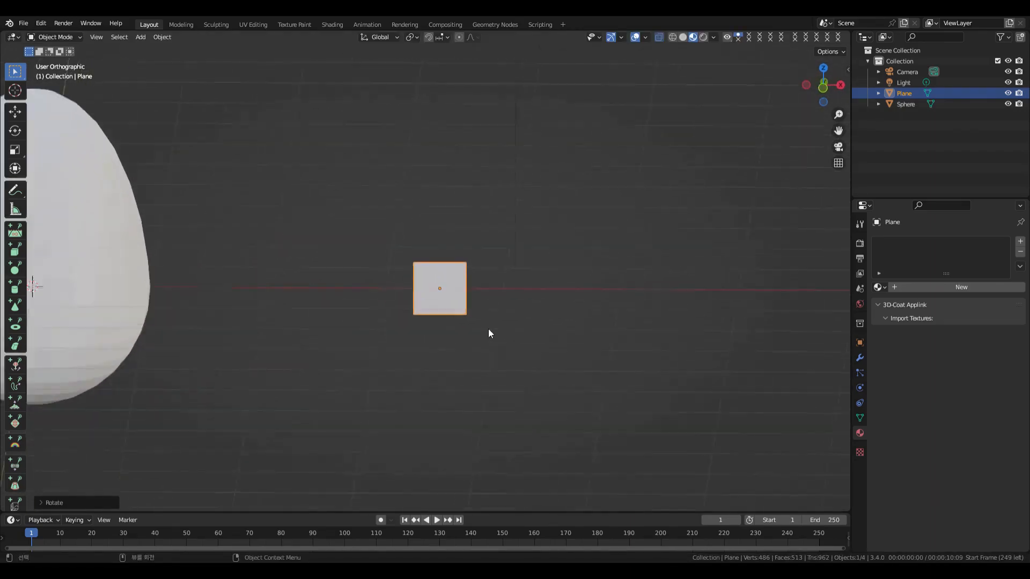
# Step: In Edit Mode, add one centred horizontal and one centred vertical loop cut to the plane
pyautogui.click(53, 37)
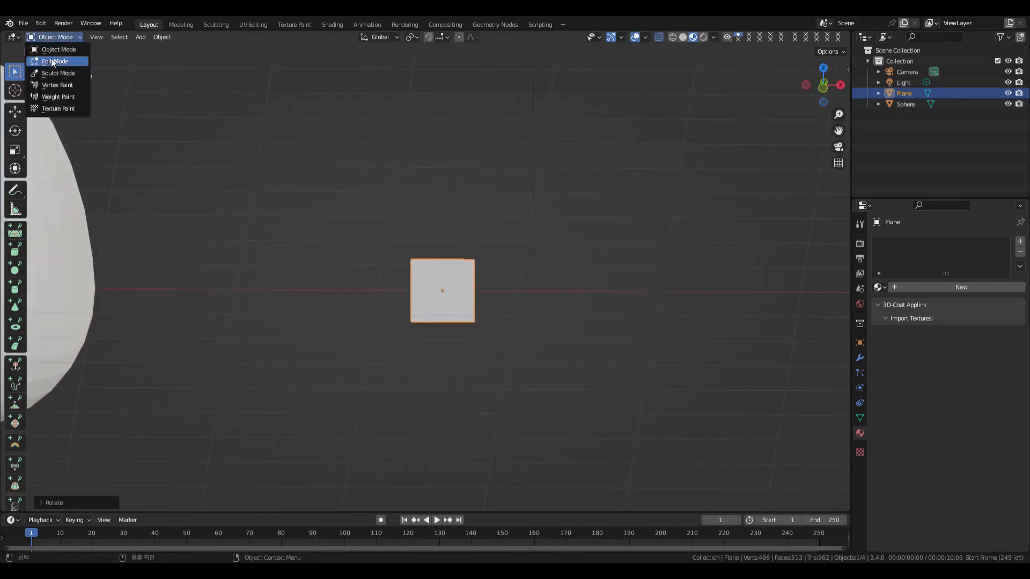
pyautogui.click(51, 63)
pyautogui.hotkey('ctrl', 'r')
pyautogui.click(499, 297)
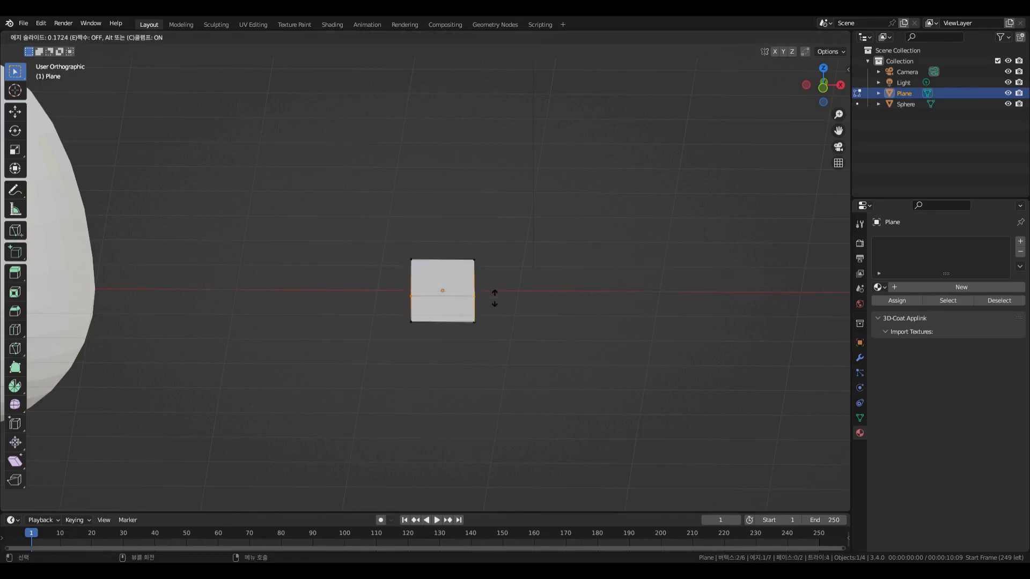
pyautogui.rightClick(498, 301)
pyautogui.moveTo(396, 317)
pyautogui.mouseDown()
pyautogui.moveTo(444, 328)
pyautogui.moveTo(403, 324)
pyautogui.mouseUp()
pyautogui.hotkey('ctrl', 'r')
pyautogui.click(433, 315)
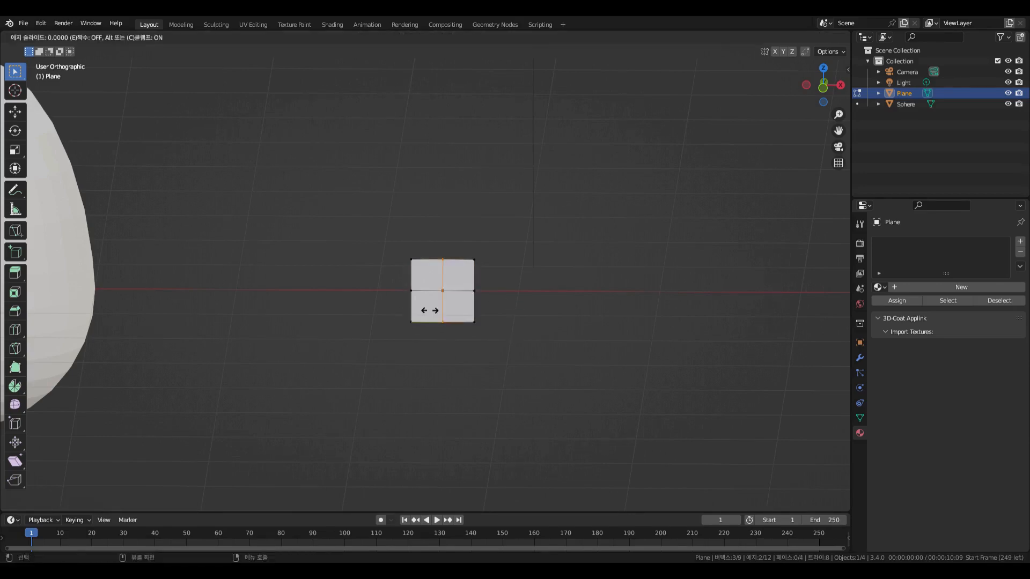
pyautogui.rightClick(420, 329)
# Step: Move the plane's middle vertical edge loop down about 0.096 m along Z to form a V shape
pyautogui.press('g')
pyautogui.press('z')
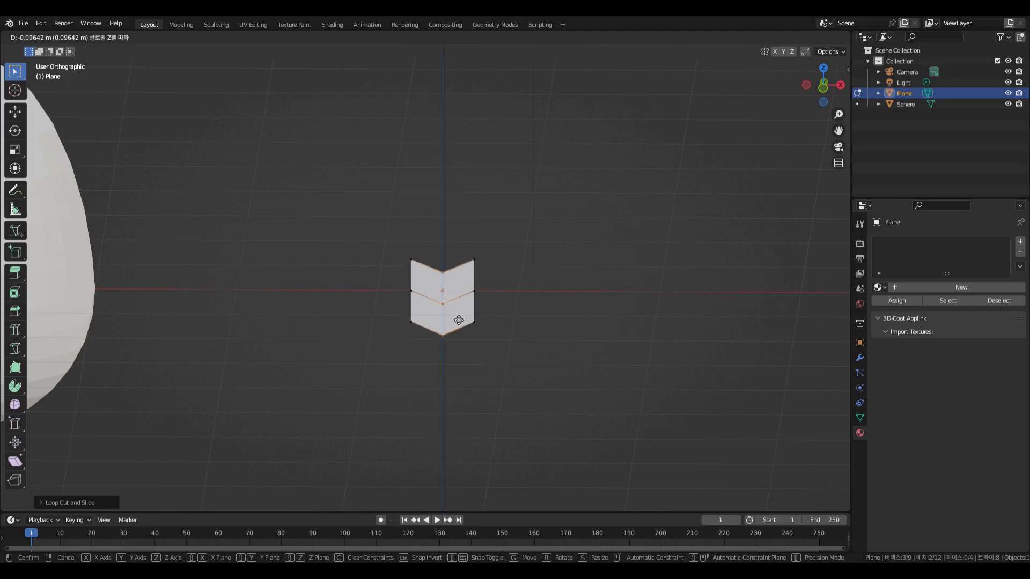
pyautogui.click(458, 320)
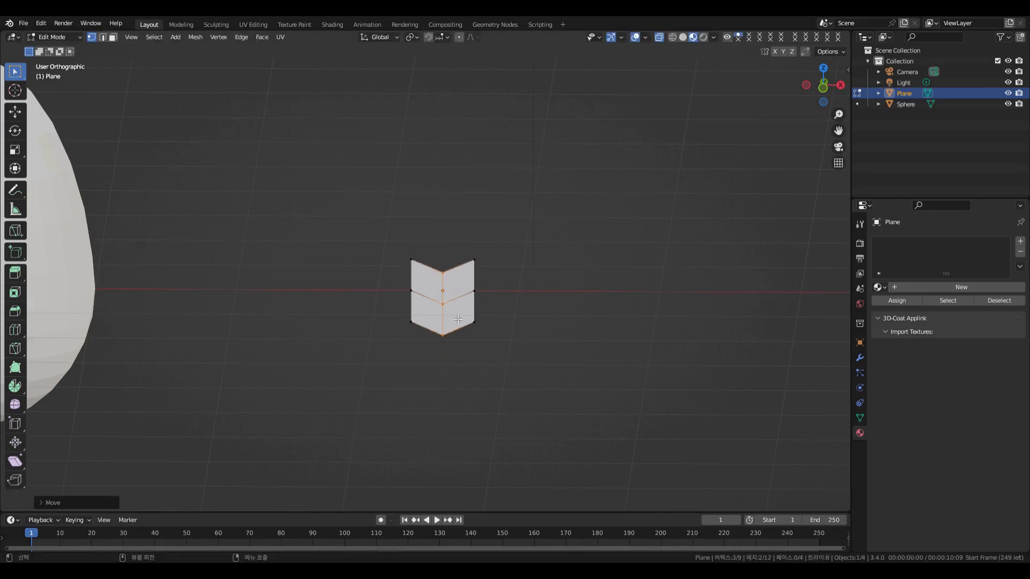
# Step: Add a centred horizontal loop cut across the plane's upper row and a centred vertical loop cut in each half
pyautogui.hotkey('ctrl', 'r')
pyautogui.click(410, 285)
pyautogui.rightClick(393, 290)
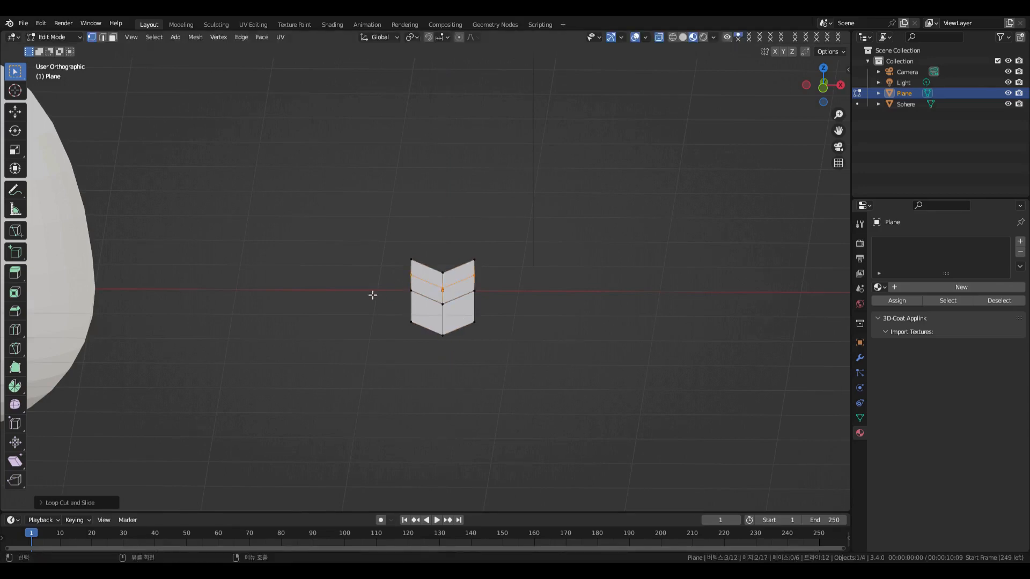
pyautogui.scroll(4, 601, 355)
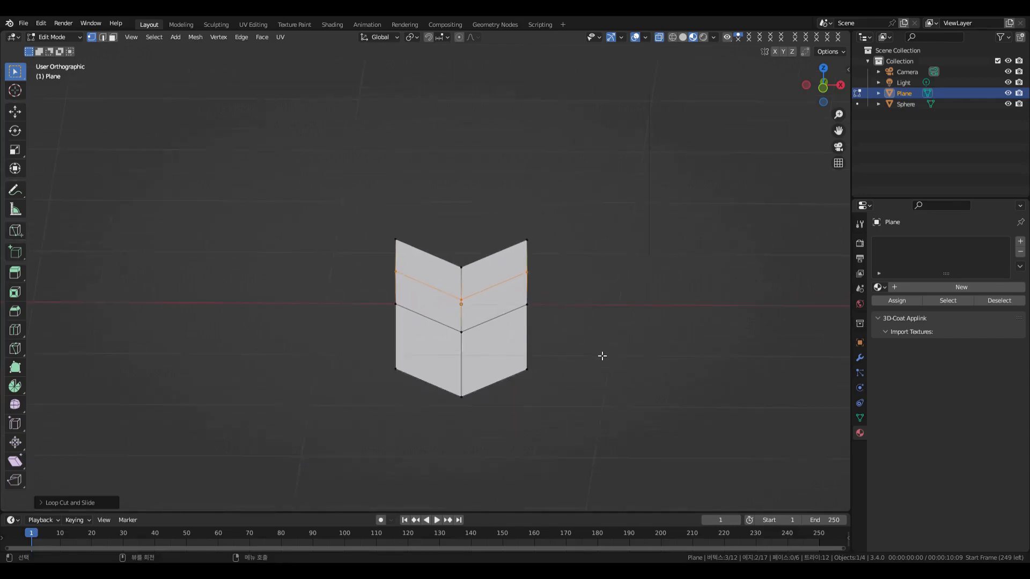
pyautogui.hotkey('ctrl', 'r')
pyautogui.click(435, 260)
pyautogui.rightClick(435, 260)
pyautogui.hotkey('ctrl', 'r')
pyautogui.click(502, 257)
pyautogui.rightClick(507, 261)
# Step: Lower the plane's two top outer corner vertices by about 0.06 m along Z
pyautogui.click(397, 240)
pyautogui.keyDown('shift'); pyautogui.click(526, 241); pyautogui.keyUp('shift')
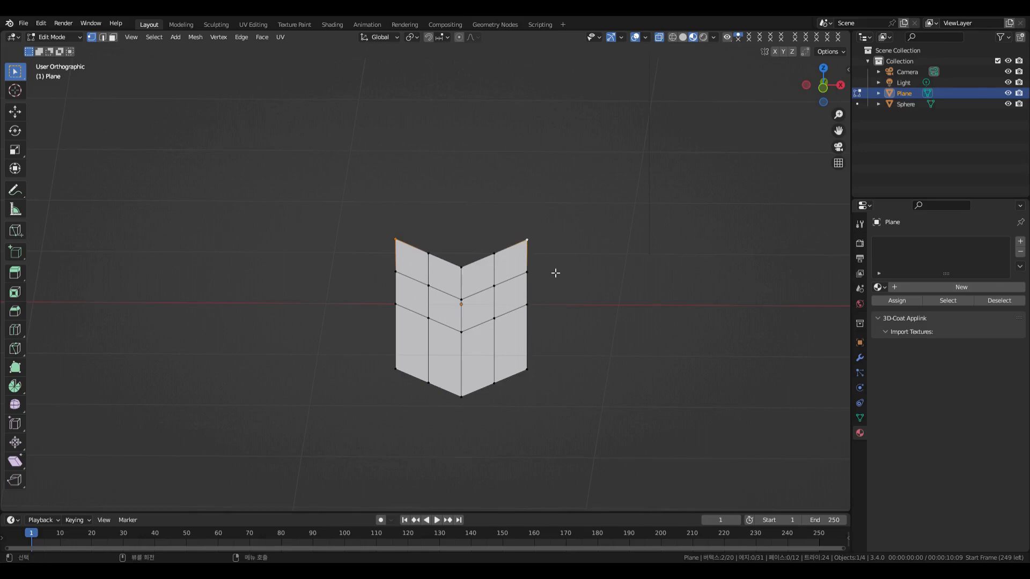
pyautogui.press('g')
pyautogui.press('z')
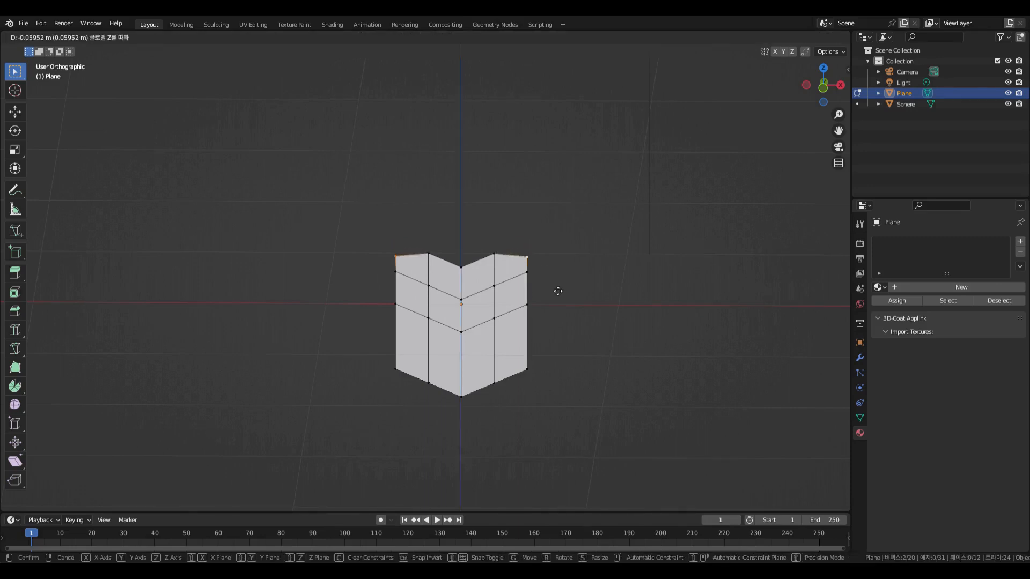
pyautogui.click(557, 290)
# Step: Scale the two top corner vertices inward toward each other to round off the upper corners
pyautogui.press('g')
pyautogui.press('x')
pyautogui.rightClick(543, 288)
pyautogui.press('s')
pyautogui.click(523, 280)
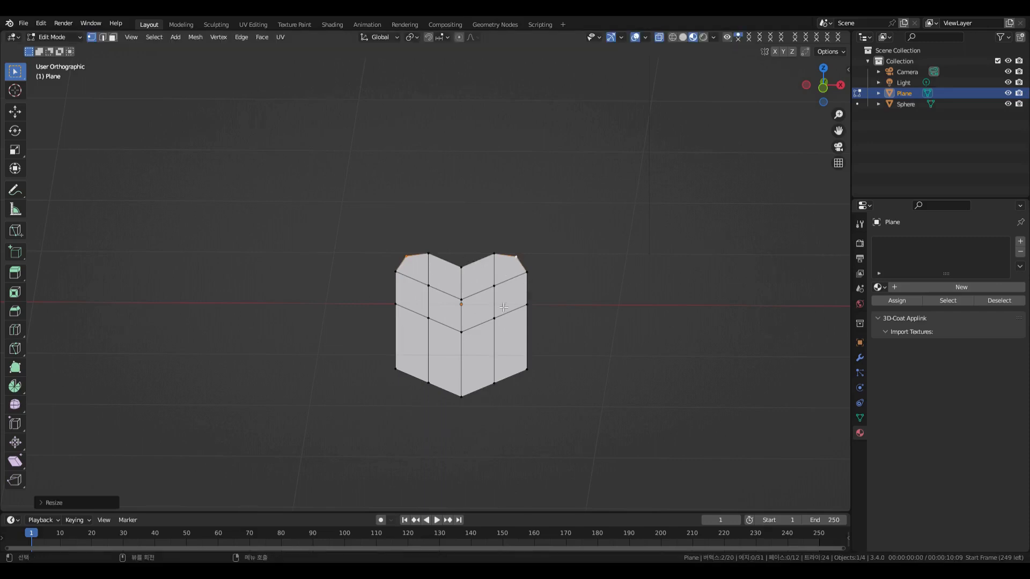
# Step: Raise the plane's two bottom outer corner vertices about 0.09 m along Z and scale them inward toward each other
pyautogui.click(397, 370)
pyautogui.keyDown('shift'); pyautogui.click(528, 370); pyautogui.keyUp('shift')
pyautogui.press('g')
pyautogui.press('z')
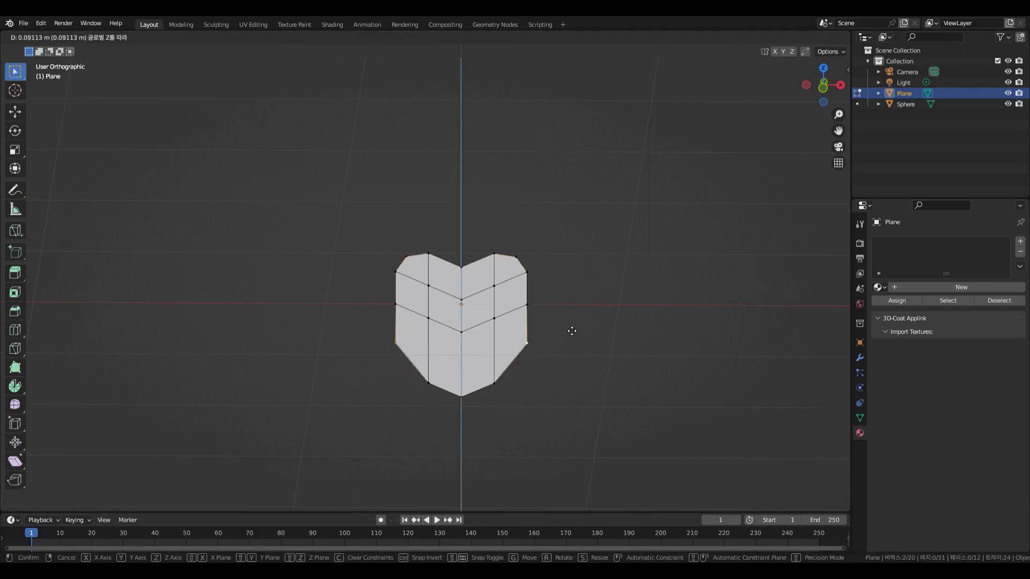
pyautogui.click(570, 331)
pyautogui.press('s')
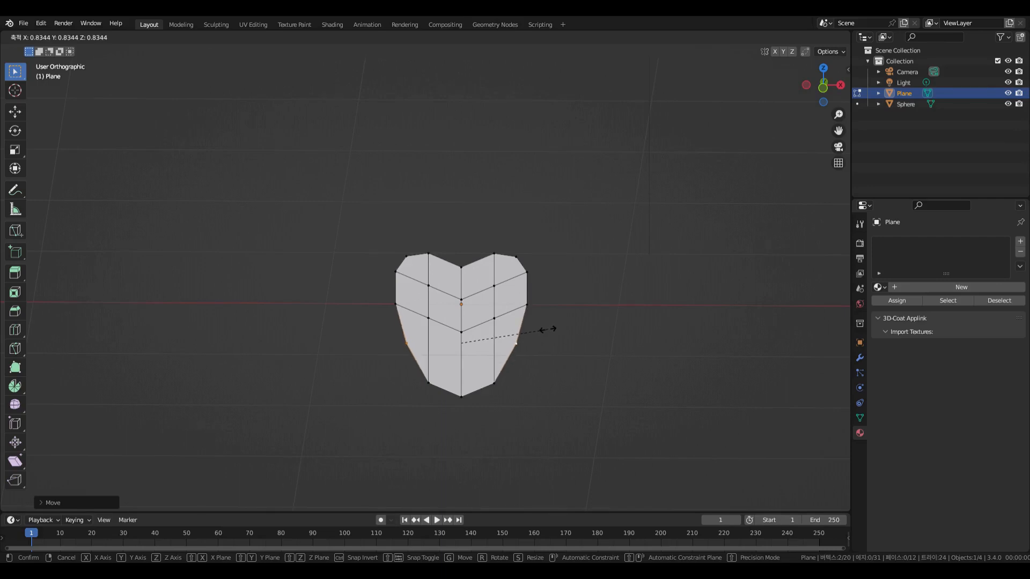
pyautogui.click(555, 333)
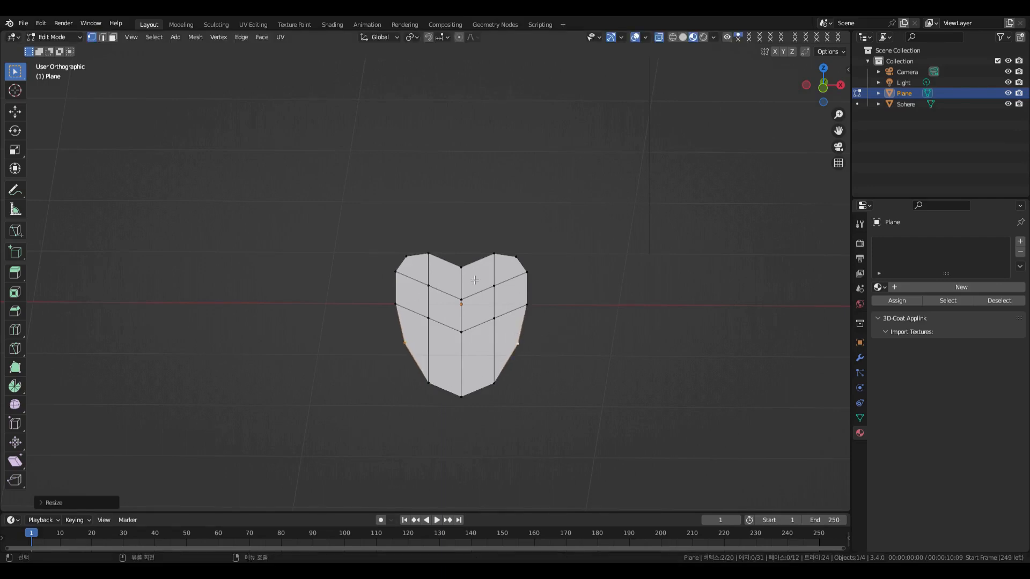
# Step: Try lowering the top centre vertex along Z to deepen the notch between the two lobes
pyautogui.click(461, 267)
pyautogui.press('g')
pyautogui.press('z')
pyautogui.click(438, 262)
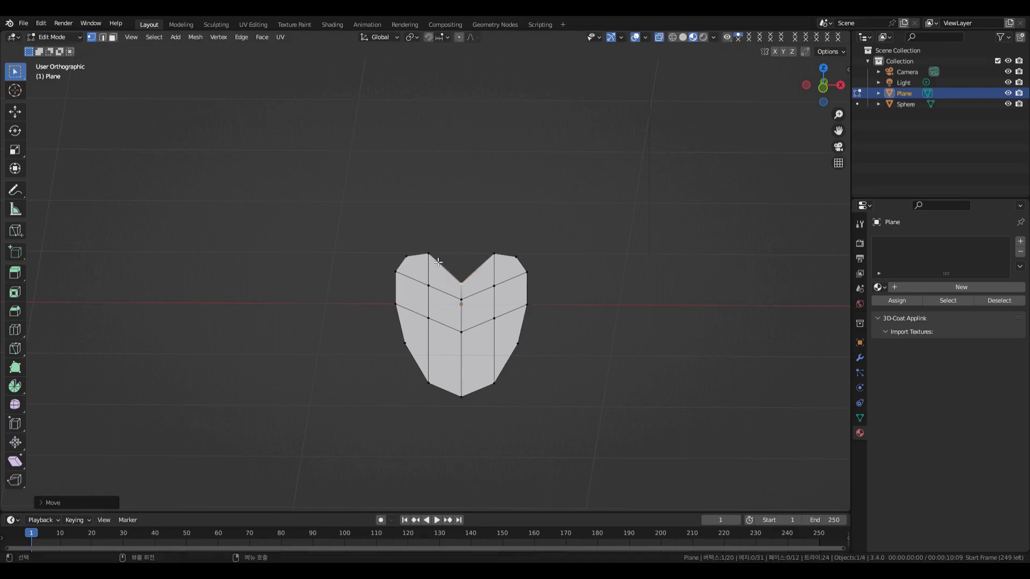
# Step: Try lowering the four vertices of the upper two rows on the inner vertical edges slightly along Z
pyautogui.click(431, 255)
pyautogui.keyDown('shift'); pyautogui.click(493, 254); pyautogui.keyUp('shift')
pyautogui.keyDown('shift'); pyautogui.click(429, 286); pyautogui.keyUp('shift')
pyautogui.keyDown('shift'); pyautogui.click(495, 288); pyautogui.keyUp('shift')
pyautogui.press('g')
pyautogui.press('z')
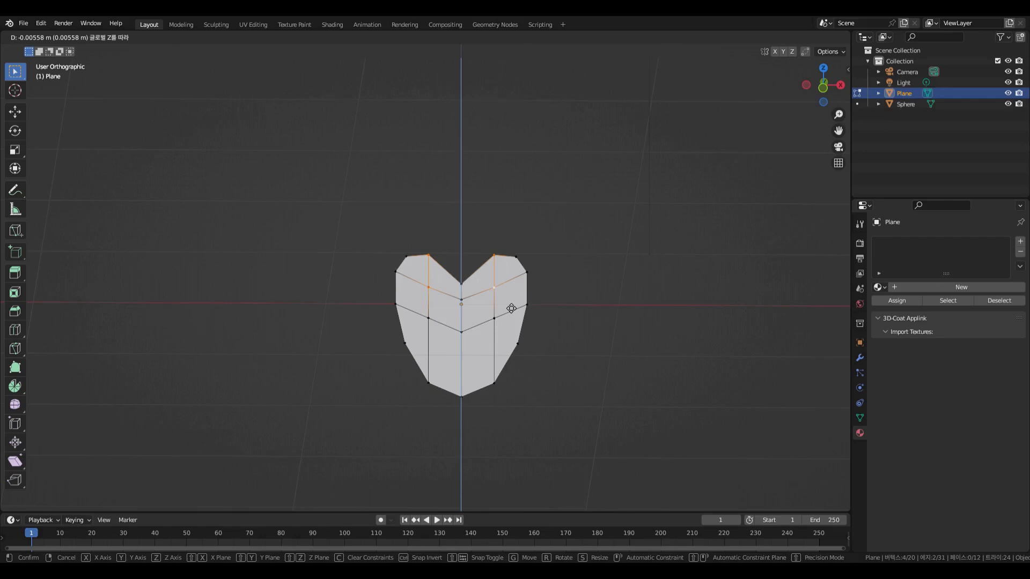
pyautogui.click(510, 309)
pyautogui.click(588, 284)
# Step: Undo the last moves of the inner vertices and the top centre vertex
pyautogui.hotkey('ctrl', 'z')
pyautogui.hotkey('ctrl', 'z')
pyautogui.hotkey('ctrl', 'z')
pyautogui.hotkey('ctrl', 'z')
pyautogui.hotkey('ctrl', 'z')
pyautogui.hotkey('ctrl', 'z')
pyautogui.hotkey('ctrl', 'z')
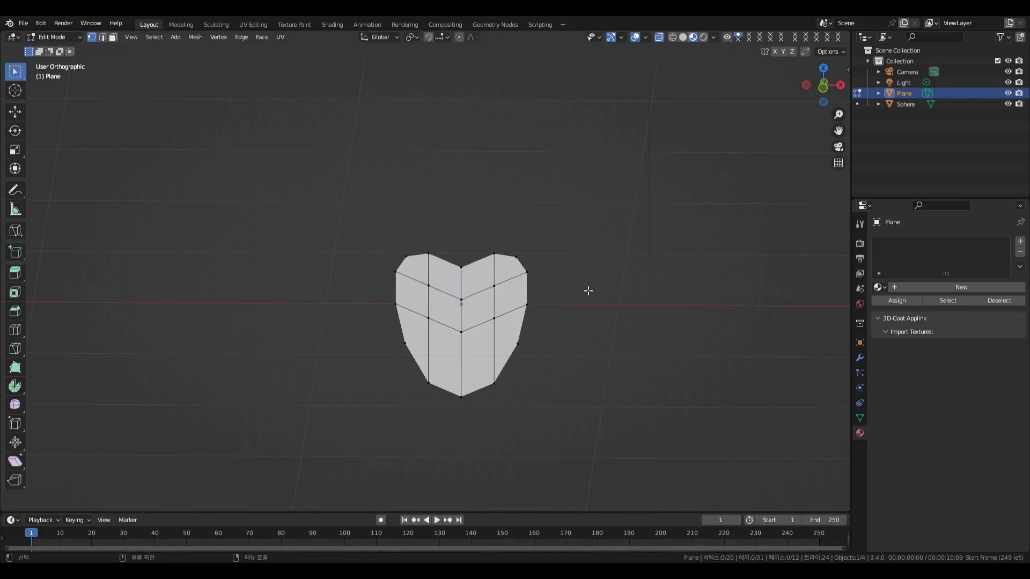
# Step: Add a centred vertical loop cut in each of the two strips beside the plane's middle edge
pyautogui.hotkey('ctrl', 'r')
pyautogui.click(444, 270)
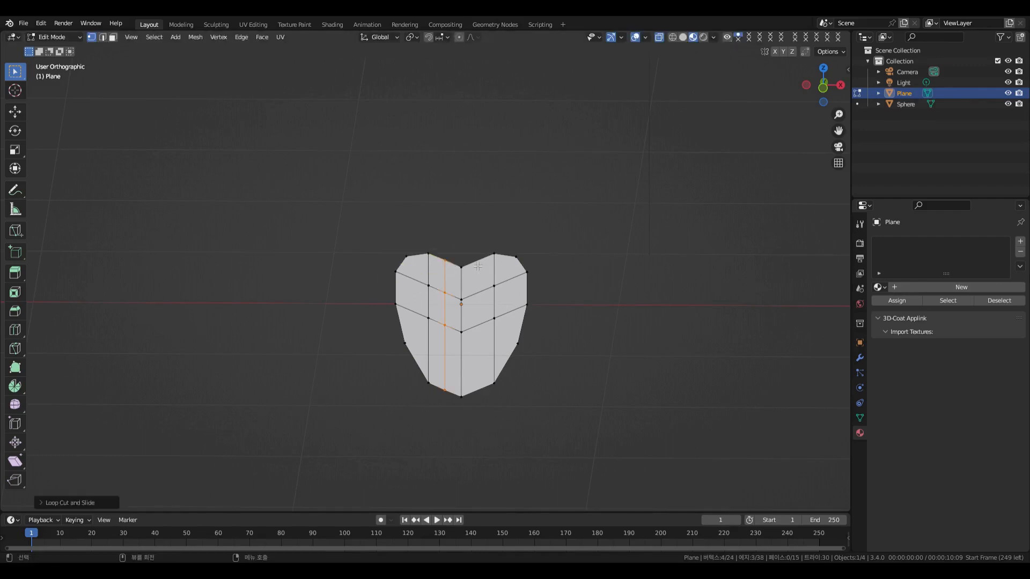
pyautogui.rightClick(446, 263)
# Step: Lower the three top vertices around the middle along Z, and lower the centre one further to deepen the notch
pyautogui.moveTo(443, 248); pyautogui.dragTo(484, 280)
pyautogui.press('g')
pyautogui.press('z')
pyautogui.click(487, 291)
pyautogui.click(462, 274)
pyautogui.press('g')
pyautogui.press('z')
pyautogui.click(476, 305)
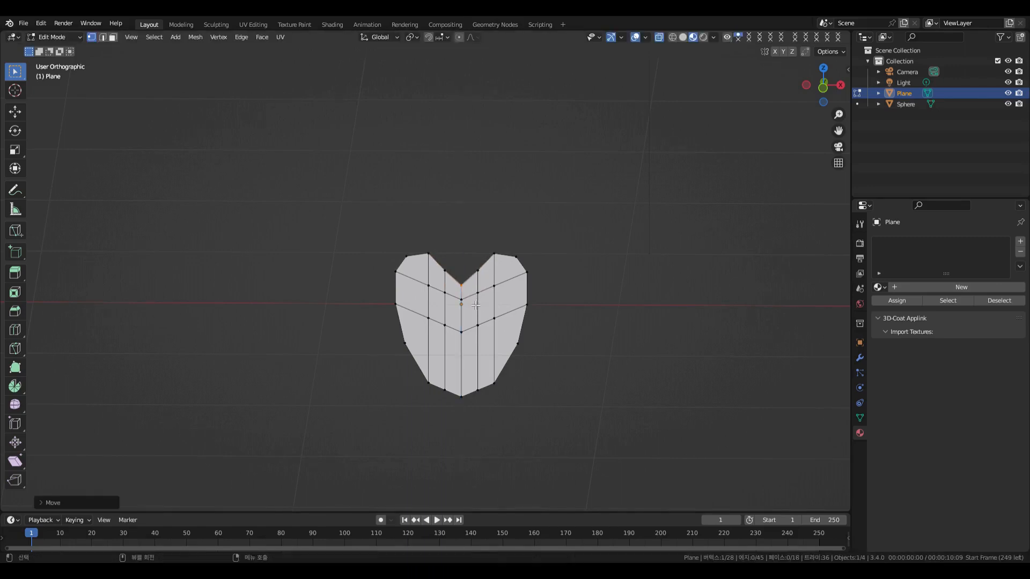
# Step: Raise the two top vertices on either side of the notch about 0.015 m along Z to round the lobes
pyautogui.click(444, 266)
pyautogui.keyDown('shift'); pyautogui.click(477, 272); pyautogui.keyUp('shift')
pyautogui.press('g')
pyautogui.press('z')
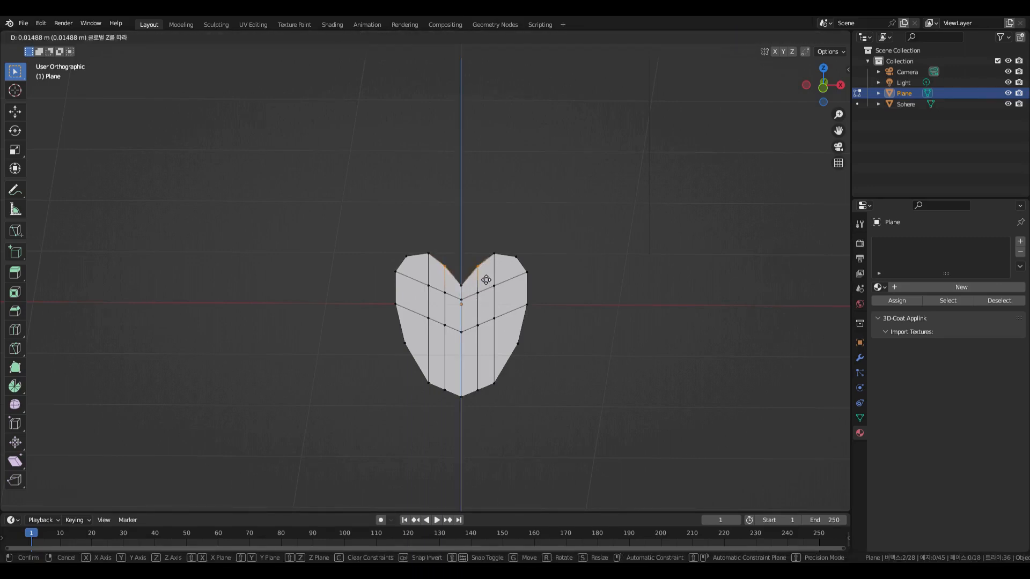
pyautogui.click(485, 277)
# Step: Raise the two bottom-row vertices on the inner vertical edges about 0.026 m along Z to taper the tip
pyautogui.click(428, 379)
pyautogui.keyDown('shift'); pyautogui.click(512, 395); pyautogui.keyUp('shift')
pyautogui.press('g')
pyautogui.press('z')
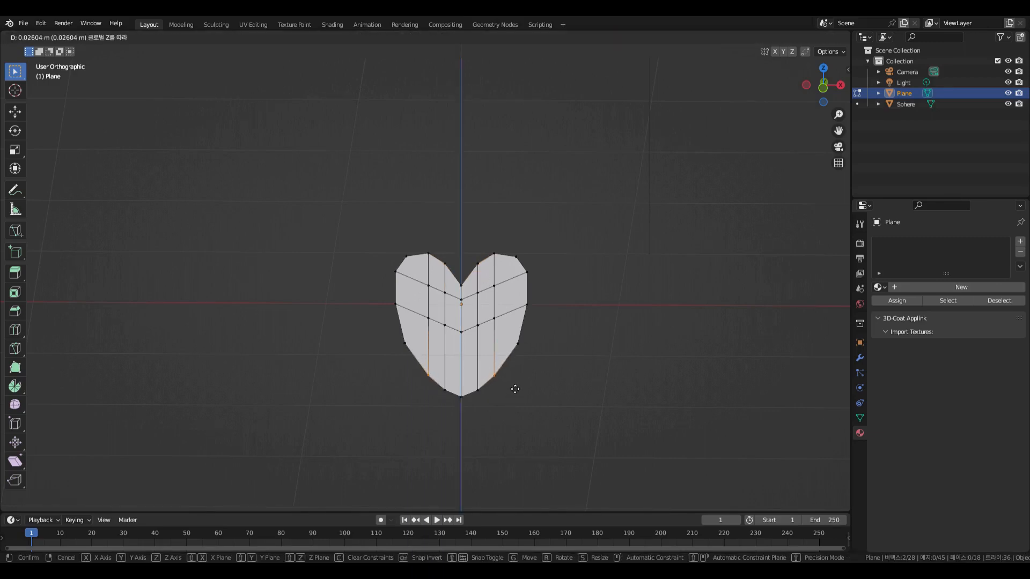
pyautogui.click(407, 382)
# Step: Raise the plane's entire lowest row of vertices along Z to shorten the heart
pyautogui.moveTo(389, 338); pyautogui.dragTo(569, 405)
pyautogui.press('g')
pyautogui.press('z')
pyautogui.click(572, 341)
pyautogui.click(581, 367)
# Step: Isolate the heart, scale it down to less than half its size in Object Mode, and leave the isolated view
pyautogui.moveTo(582, 368); pyautogui.dragTo(613, 363, button='middle')
pyautogui.scroll(-8, 613, 363)
pyautogui.press('KP_Divide')
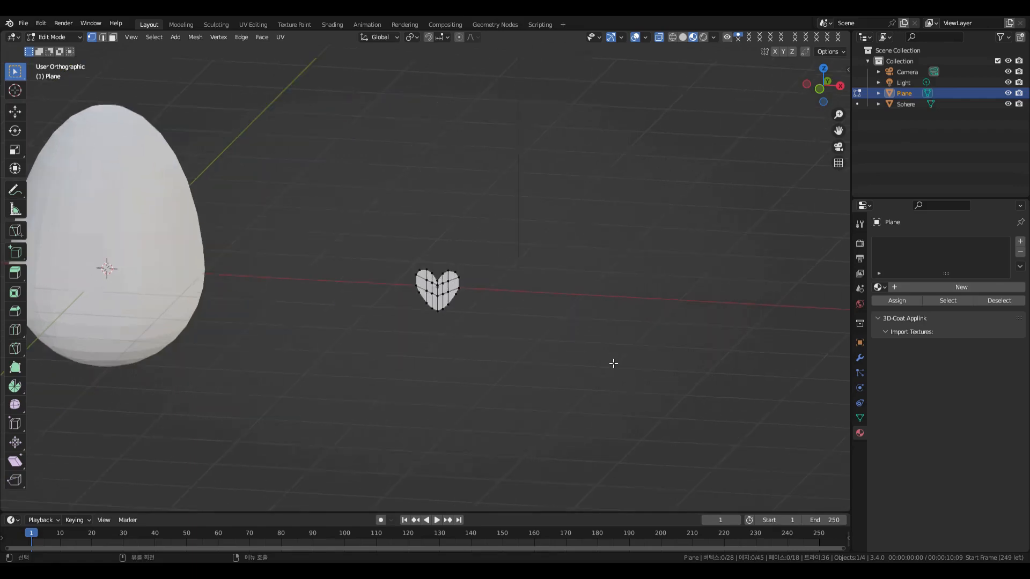
pyautogui.click(53, 37)
pyautogui.click(62, 49)
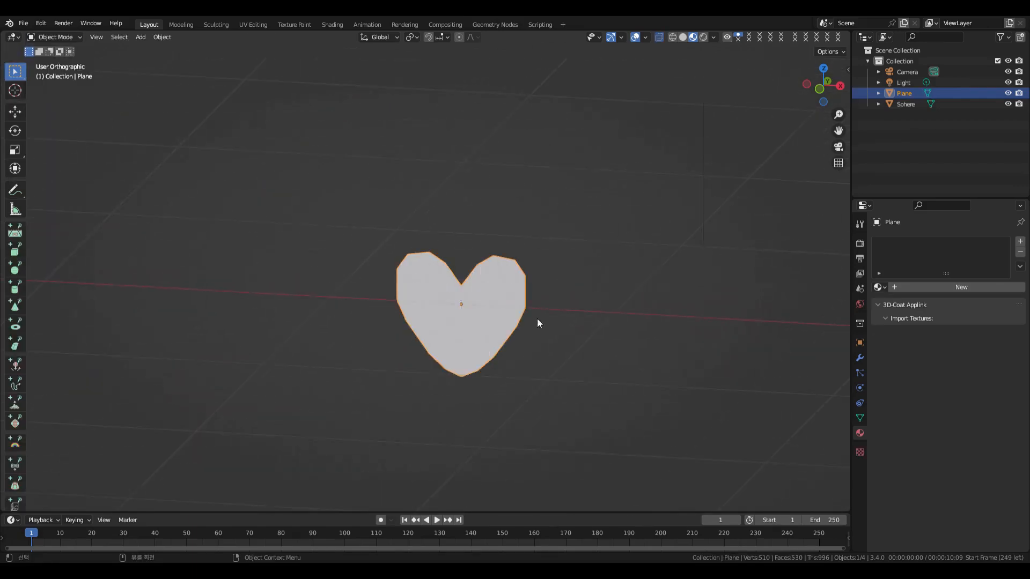
pyautogui.press('s')
pyautogui.click(531, 324)
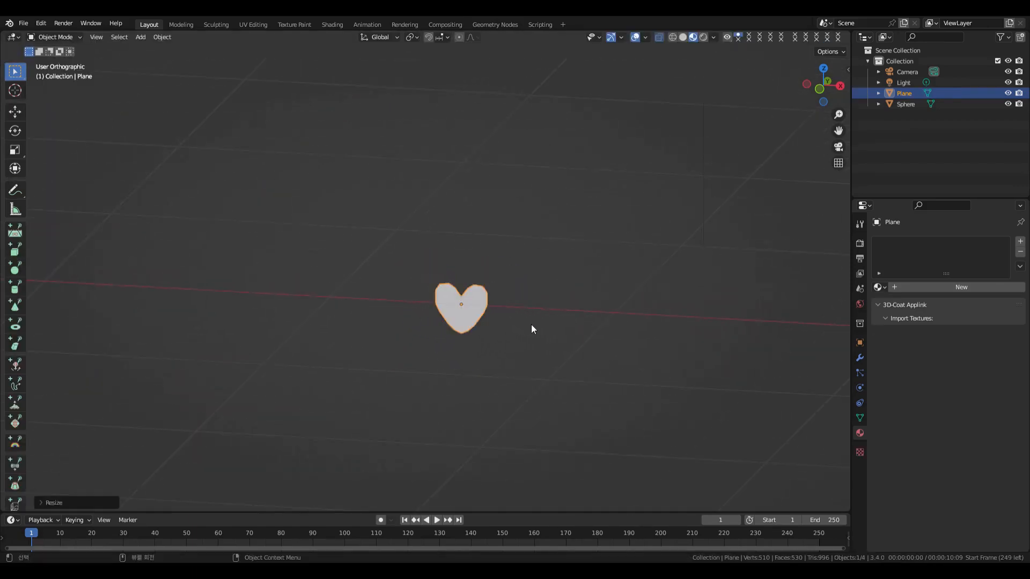
pyautogui.click(584, 332)
pyautogui.press('KP_Divide')
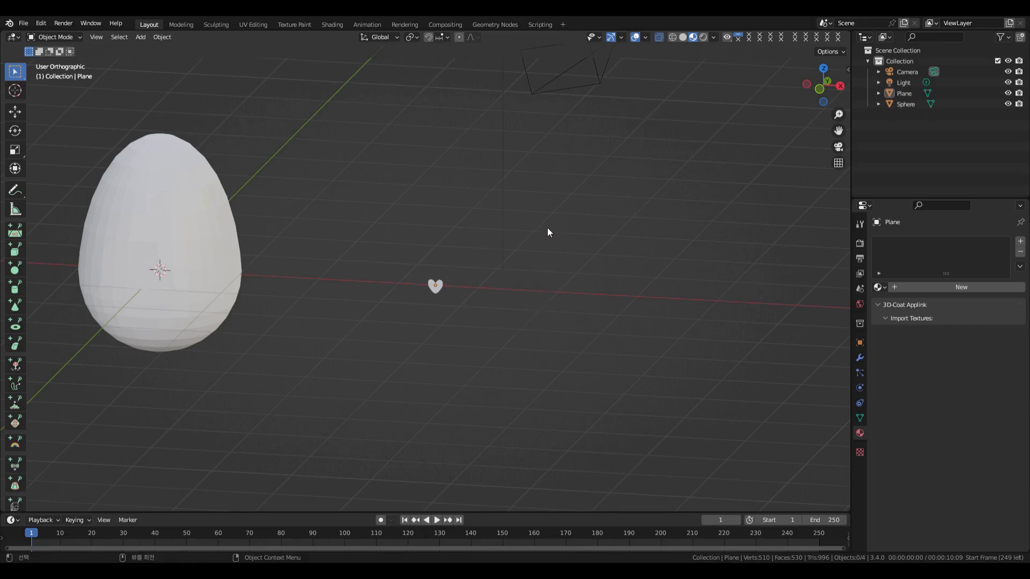
pyautogui.click(445, 288)
pyautogui.moveTo(558, 262)
pyautogui.mouseDown(button='middle')
pyautogui.moveTo(444, 269)
pyautogui.moveTo(553, 275)
pyautogui.mouseUp(button='middle')
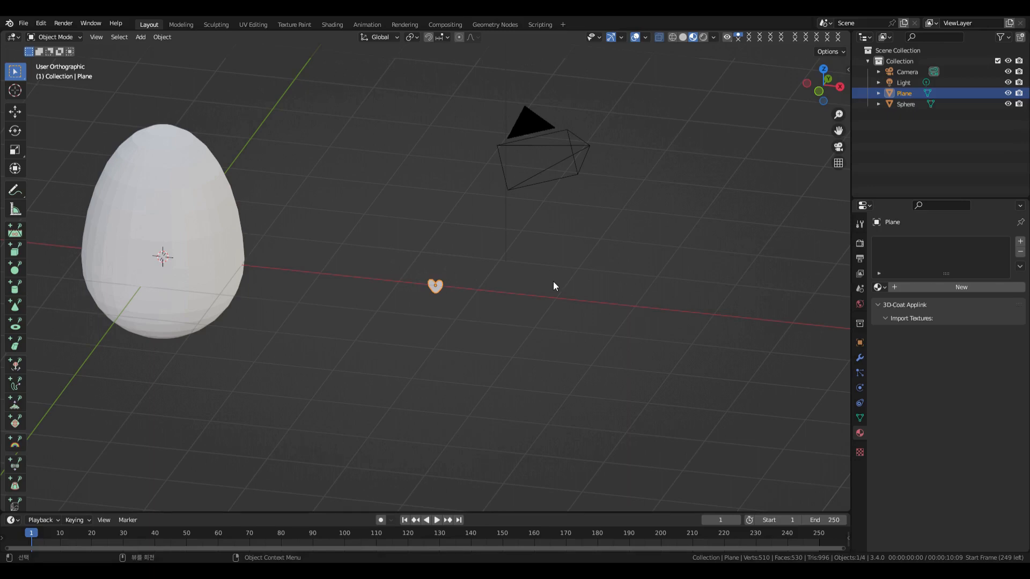
pyautogui.click(536, 262)
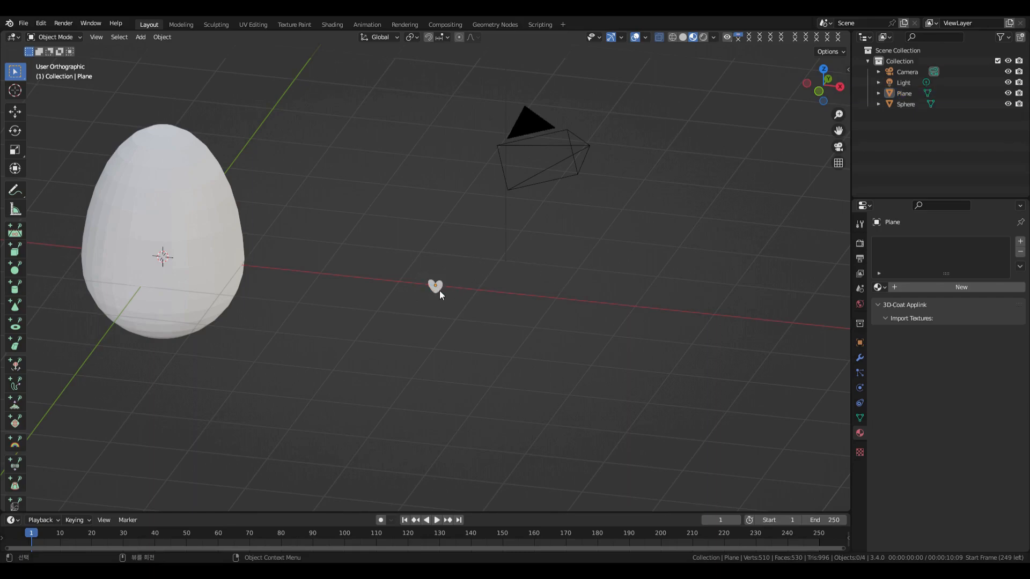
pyautogui.click(439, 291)
pyautogui.click(479, 248)
# Step: Add a new particle system to the egg
pyautogui.click(192, 281)
pyautogui.click(860, 373)
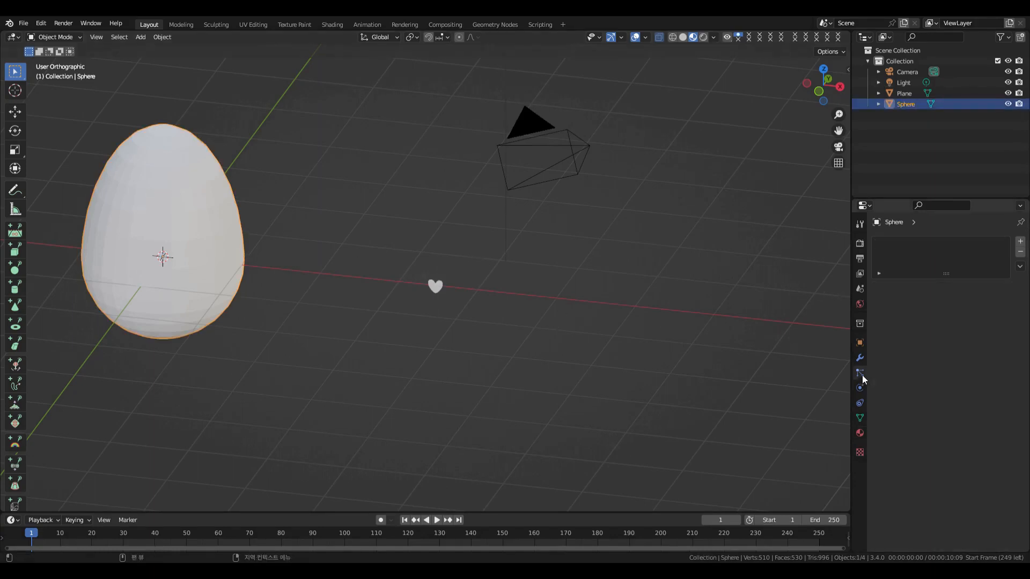
pyautogui.click(1020, 242)
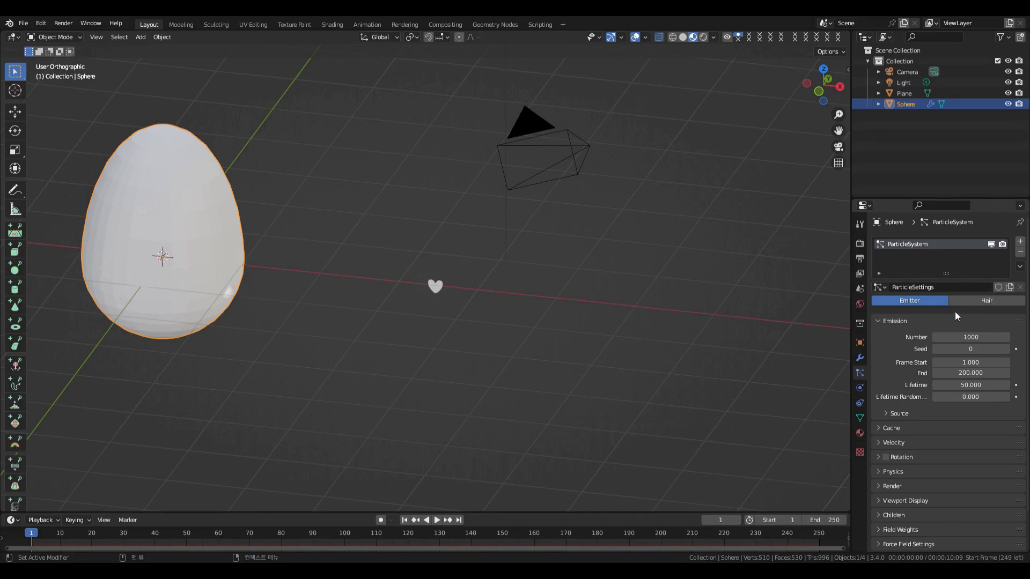
# Step: Look through the particle system's source, velocity and viewport display settings
pyautogui.moveTo(837, 354); pyautogui.dragTo(647, 375, button='middle')
pyautogui.scroll(-2, 911, 370)
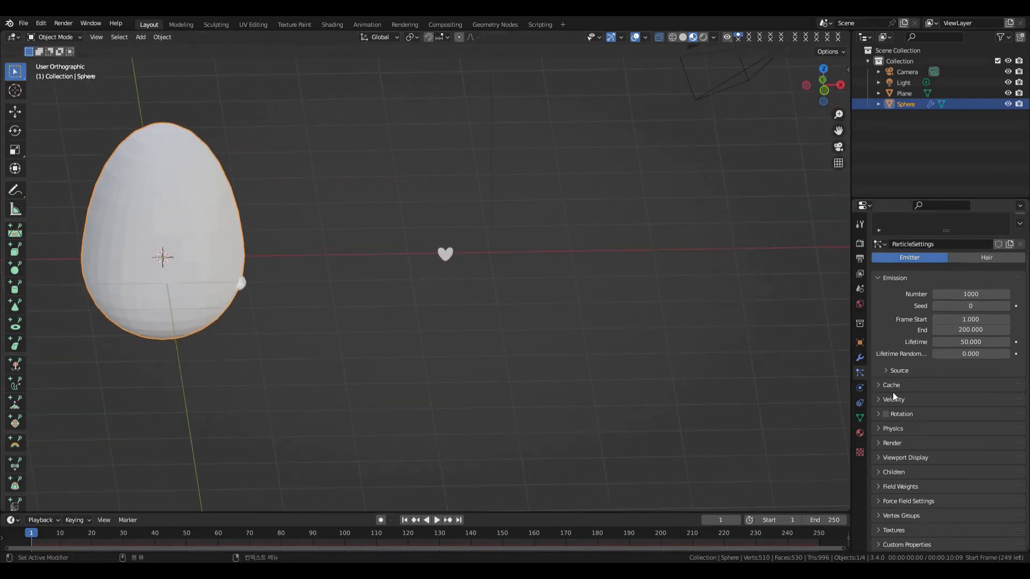
pyautogui.click(886, 371)
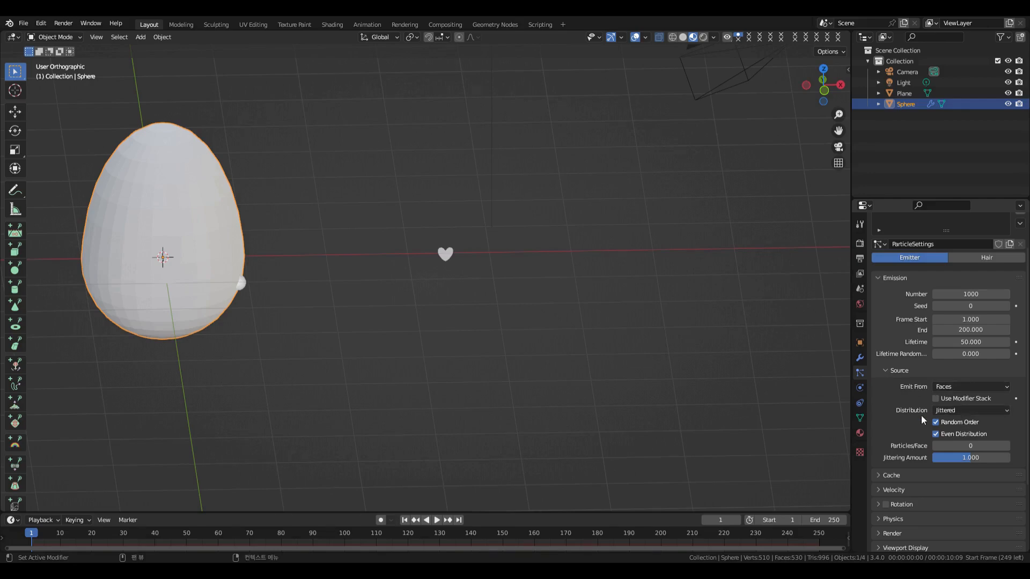
pyautogui.scroll(-1, 898, 425)
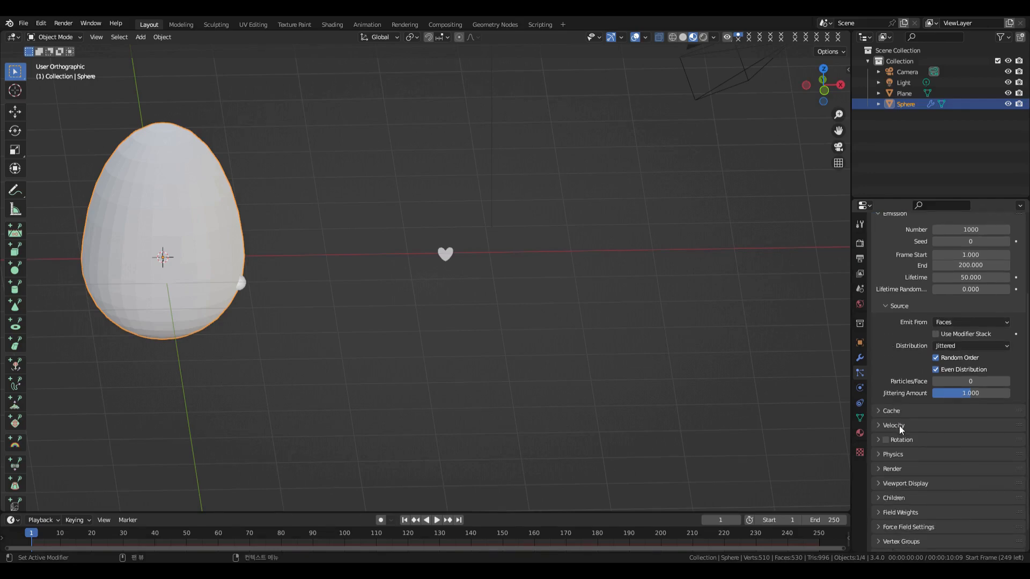
pyautogui.scroll(-1, 903, 429)
pyautogui.click(878, 404)
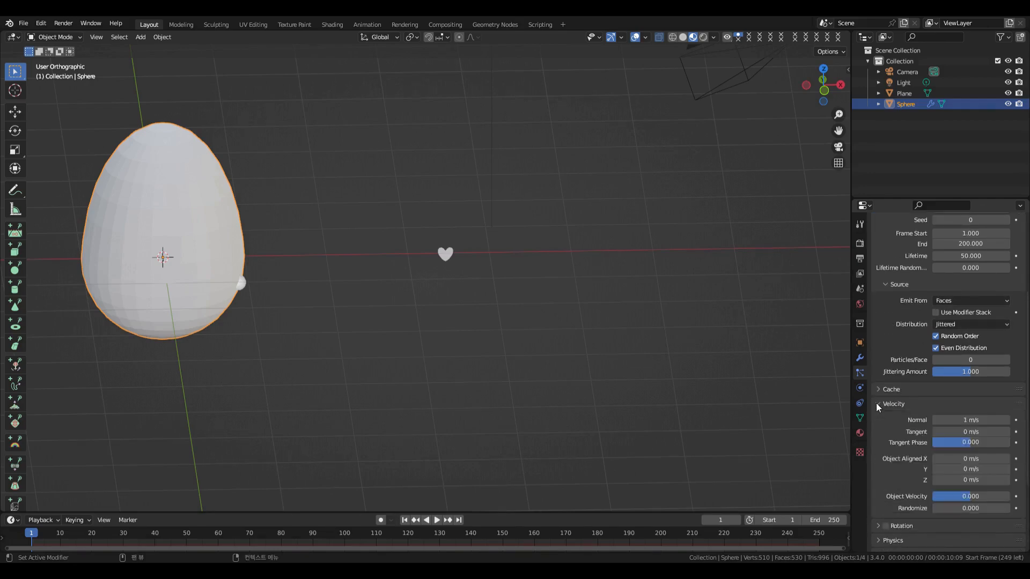
pyautogui.click(879, 402)
pyautogui.click(875, 461)
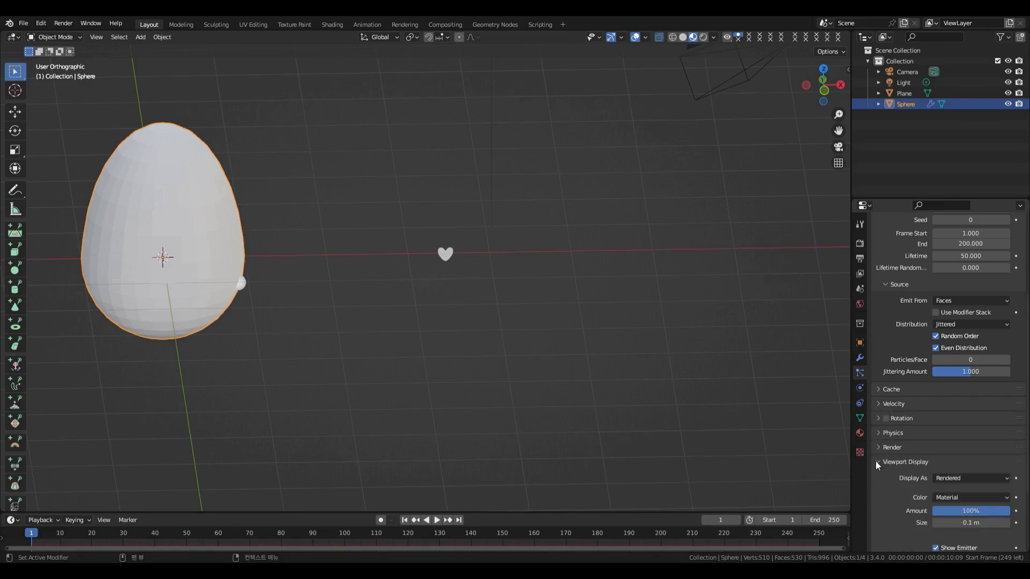
pyautogui.click(875, 461)
# Step: Render the egg's particles as Object, with the heart-shaped Plane as the instance object
pyautogui.click(874, 448)
pyautogui.click(960, 463)
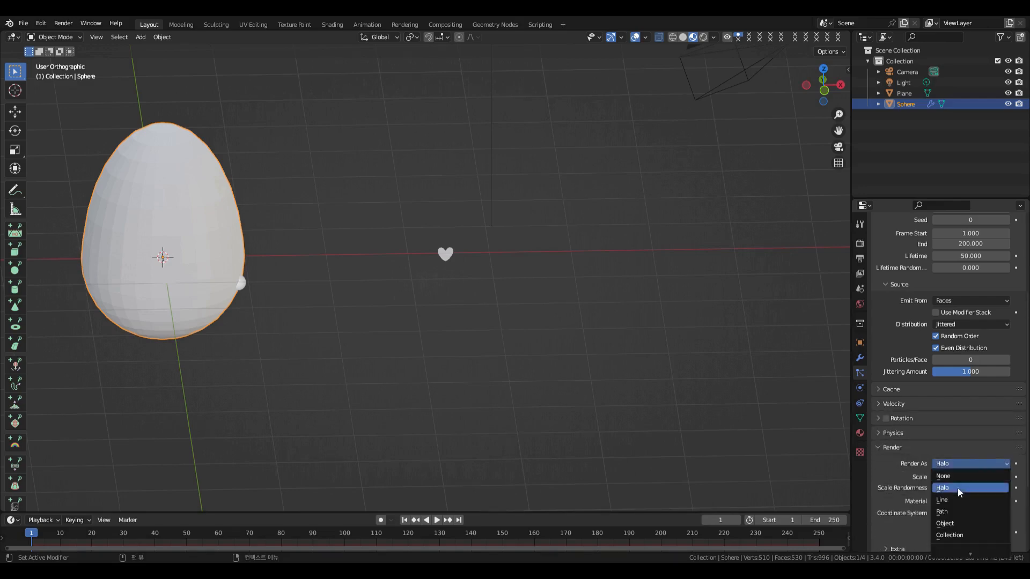
pyautogui.click(957, 523)
pyautogui.scroll(-3, 956, 523)
pyautogui.click(1003, 478)
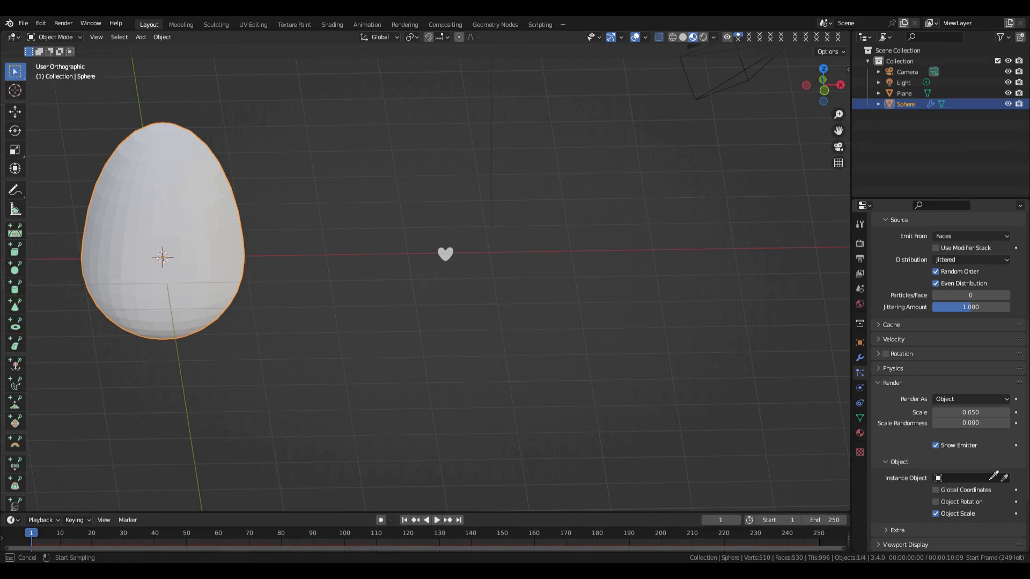
pyautogui.click(449, 259)
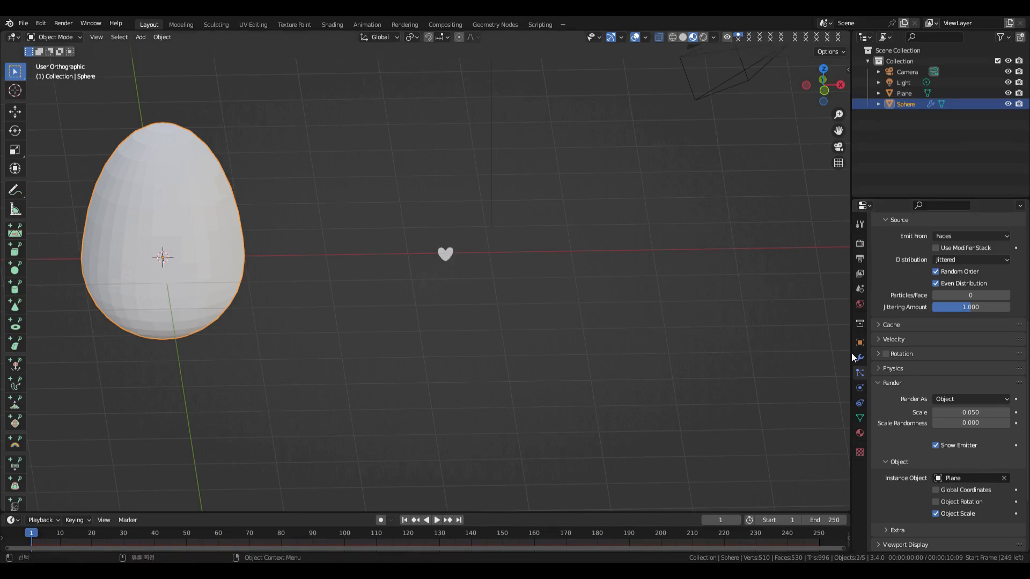
# Step: Set the particle emission's end frame to 1
pyautogui.scroll(10, 917, 375)
pyautogui.click(964, 374)
pyautogui.write('1')
pyautogui.press('Return')
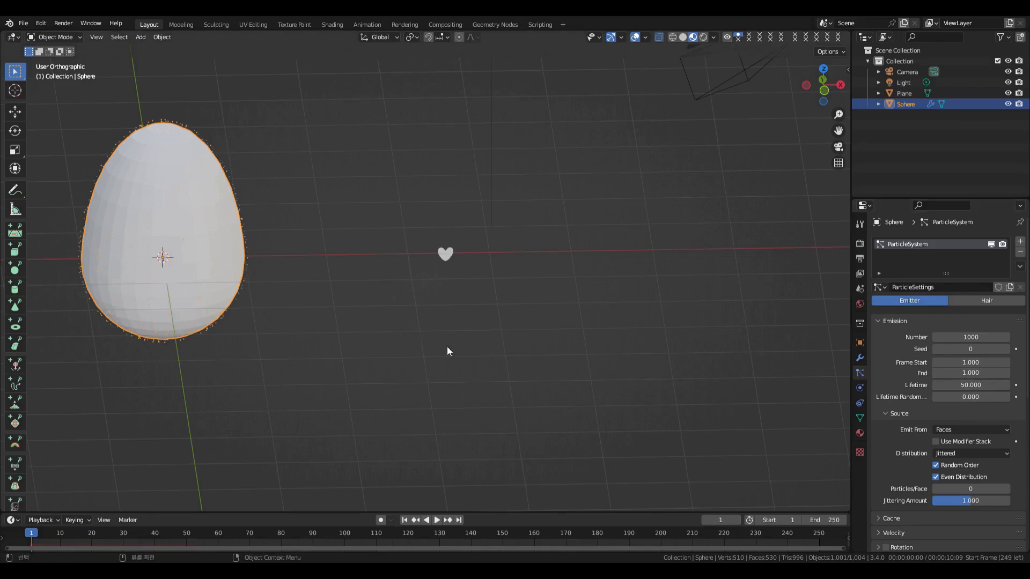
# Step: Set the particle source distribution to Random
pyautogui.moveTo(371, 323); pyautogui.dragTo(312, 311, button='middle')
pyautogui.scroll(3, 207, 319)
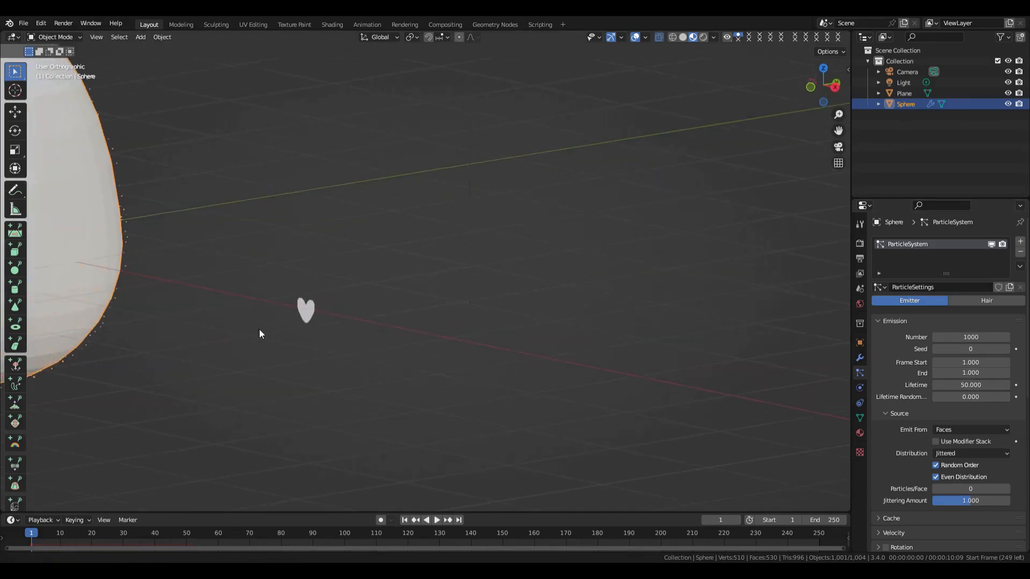
pyautogui.keyDown('shift'); pyautogui.moveTo(236, 331); pyautogui.dragTo(555, 334, button='middle'); pyautogui.keyUp('shift')
pyautogui.scroll(2, 250, 340)
pyautogui.moveTo(419, 366); pyautogui.dragTo(466, 351, button='middle')
pyautogui.scroll(-6, 417, 366)
pyautogui.scroll(2, 460, 351)
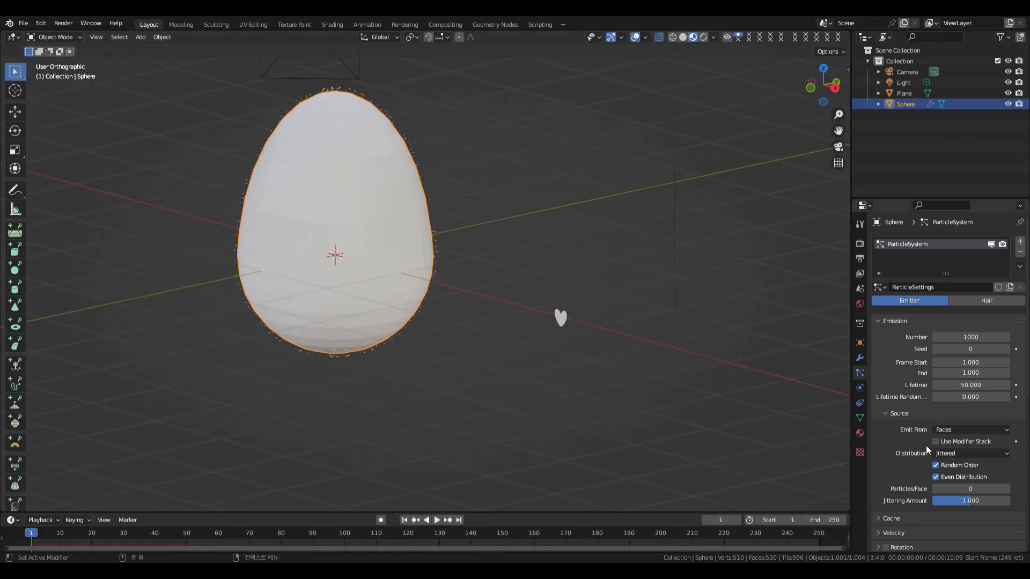
pyautogui.scroll(-2, 957, 415)
pyautogui.click(960, 411)
pyautogui.click(960, 435)
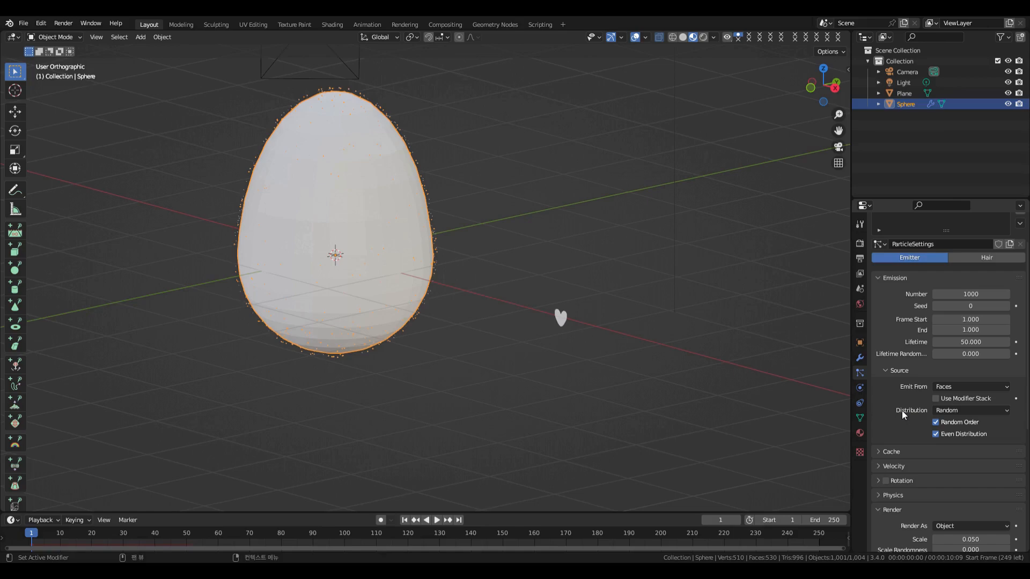
# Step: Set the number of emitted particles to 50
pyautogui.scroll(1, 899, 411)
pyautogui.scroll(-3, 900, 411)
pyautogui.scroll(4, 900, 411)
pyautogui.doubleClick(960, 337)
pyautogui.write('50')
pyautogui.press('Return')
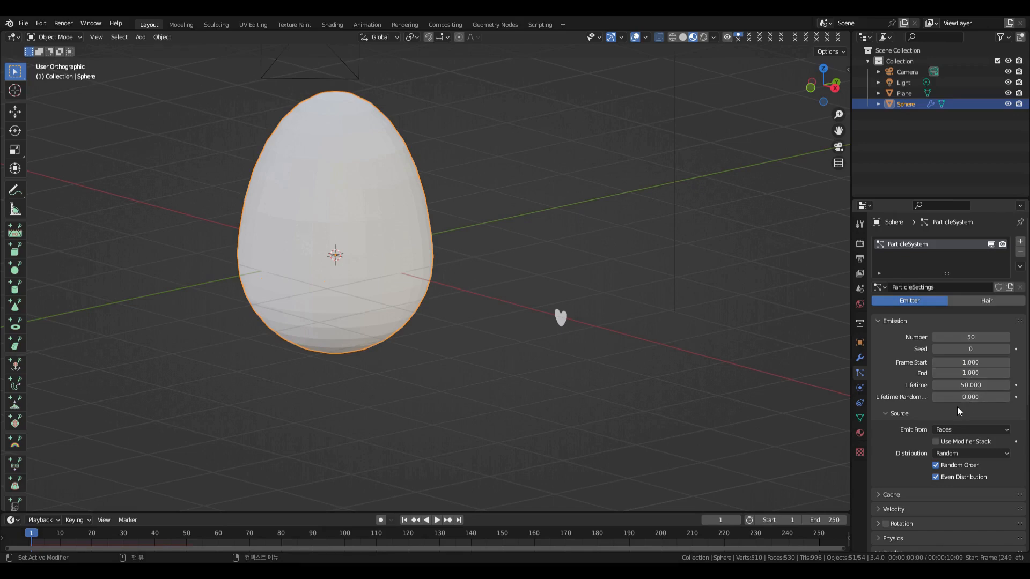
# Step: Set the particles' render scale to 0.570 so the heart instances are larger on the egg
pyautogui.moveTo(467, 306); pyautogui.dragTo(488, 330, button='middle')
pyautogui.scroll(-8, 897, 404)
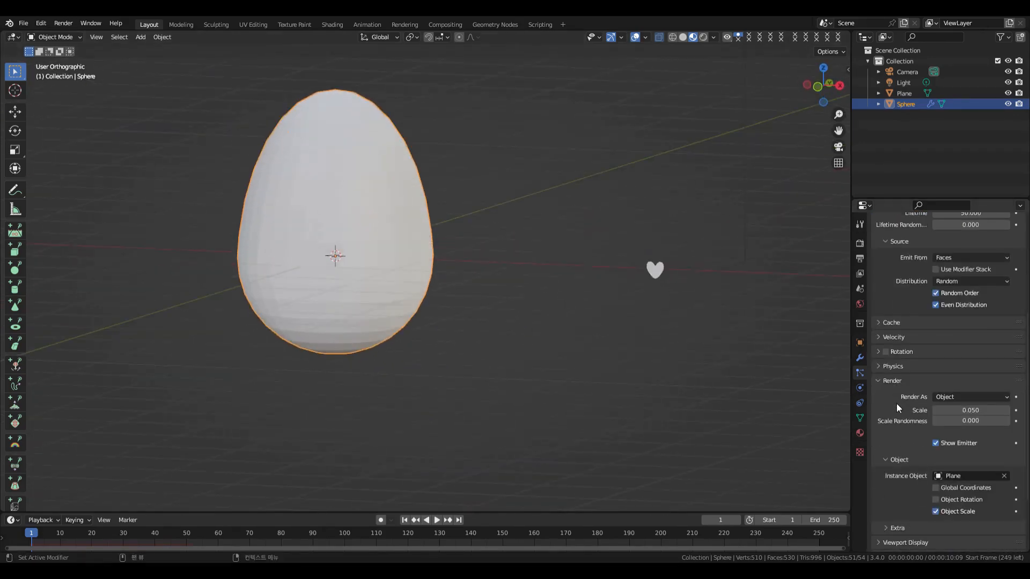
pyautogui.moveTo(965, 410); pyautogui.dragTo(1014, 410)
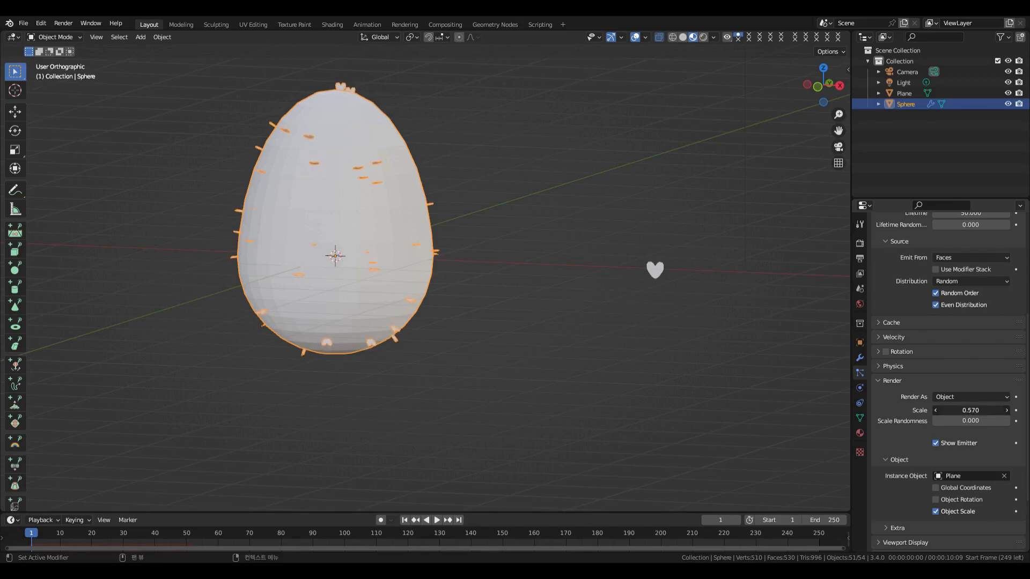
pyautogui.moveTo(503, 347); pyautogui.dragTo(515, 319, button='middle')
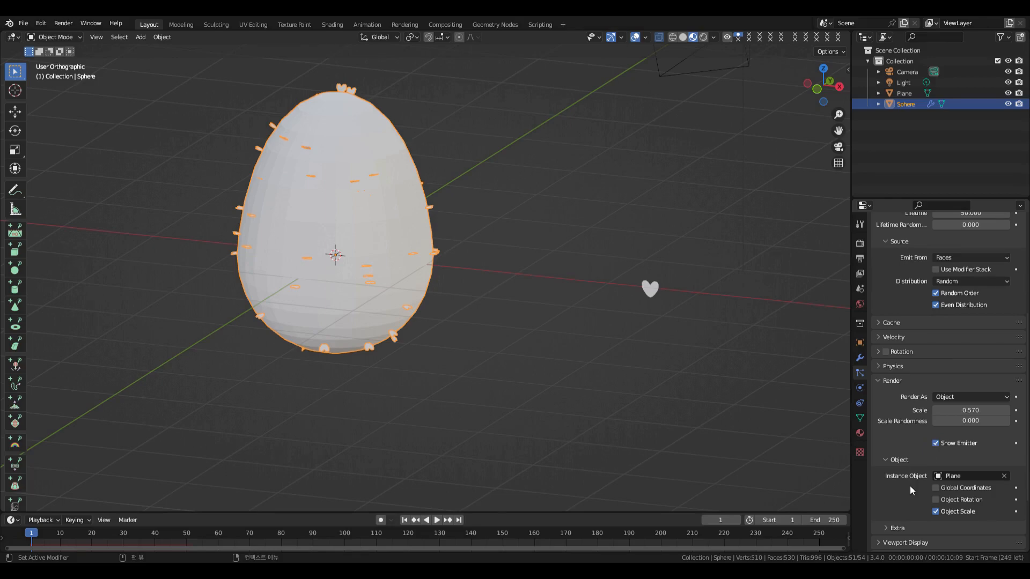
pyautogui.scroll(2, 909, 485)
pyautogui.scroll(-6, 911, 439)
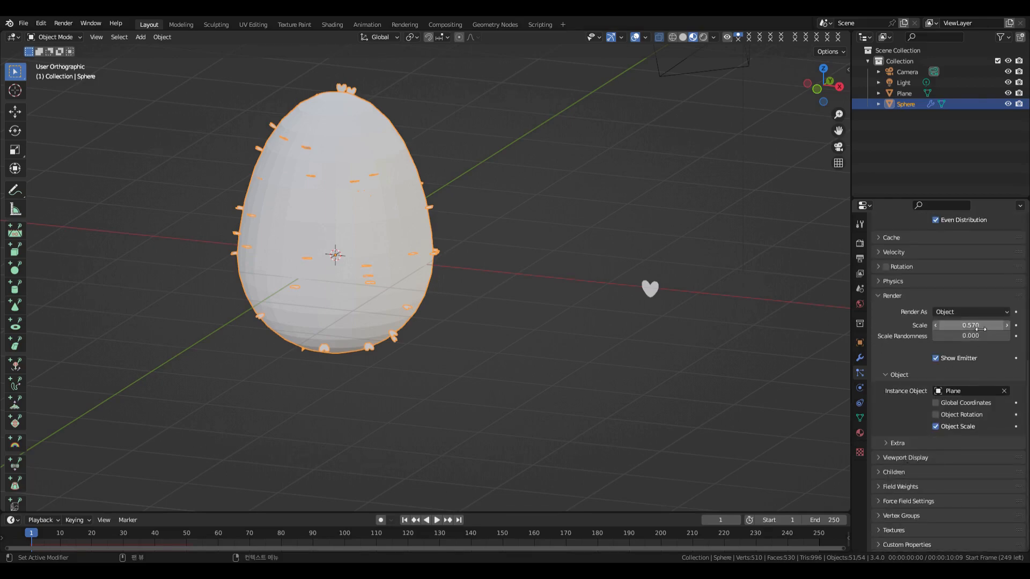
# Step: Set the particles' render scale to 0.5 and enable rotation for the particle system
pyautogui.click(979, 328)
pyautogui.write('0.5')
pyautogui.press('Return')
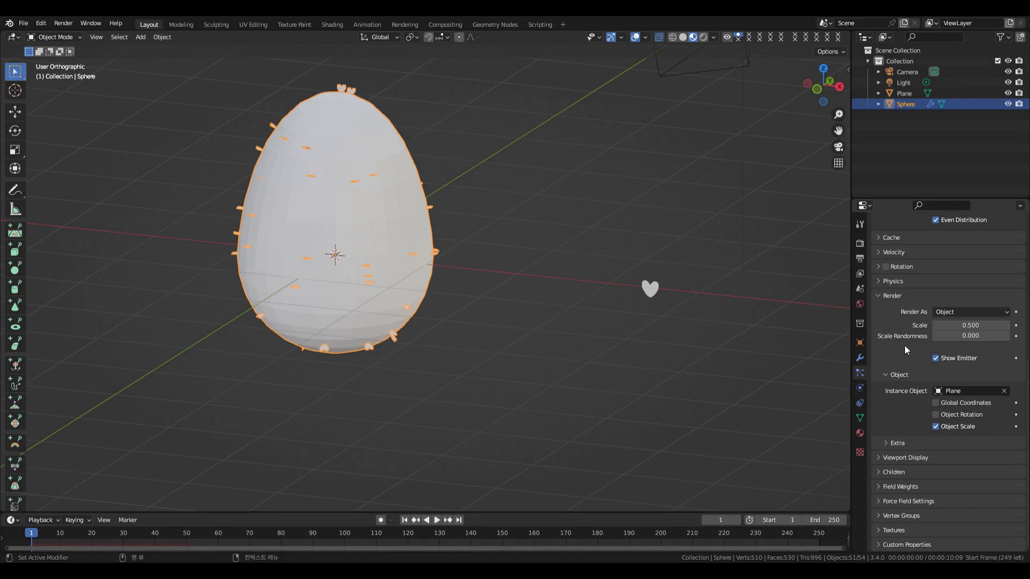
pyautogui.click(877, 267)
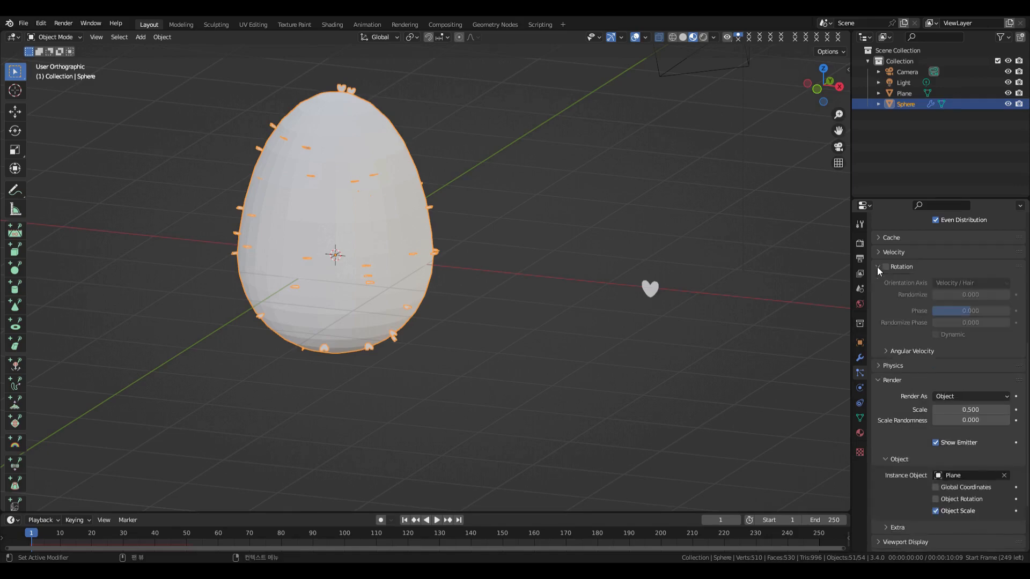
pyautogui.click(886, 267)
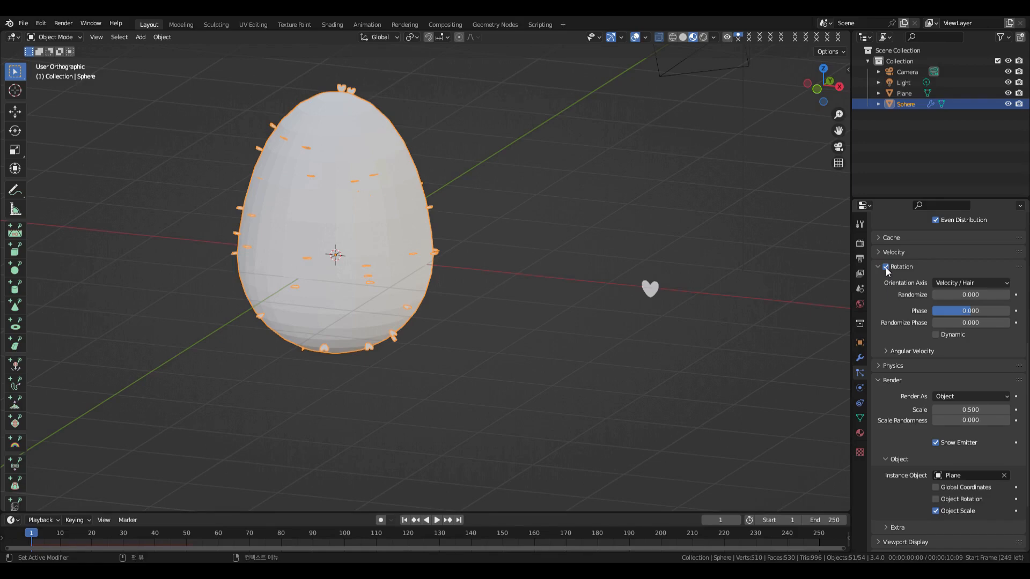
# Step: Try an angular velocity amount of 90 for the particles, keeping Velocity as the axis
pyautogui.click(886, 351)
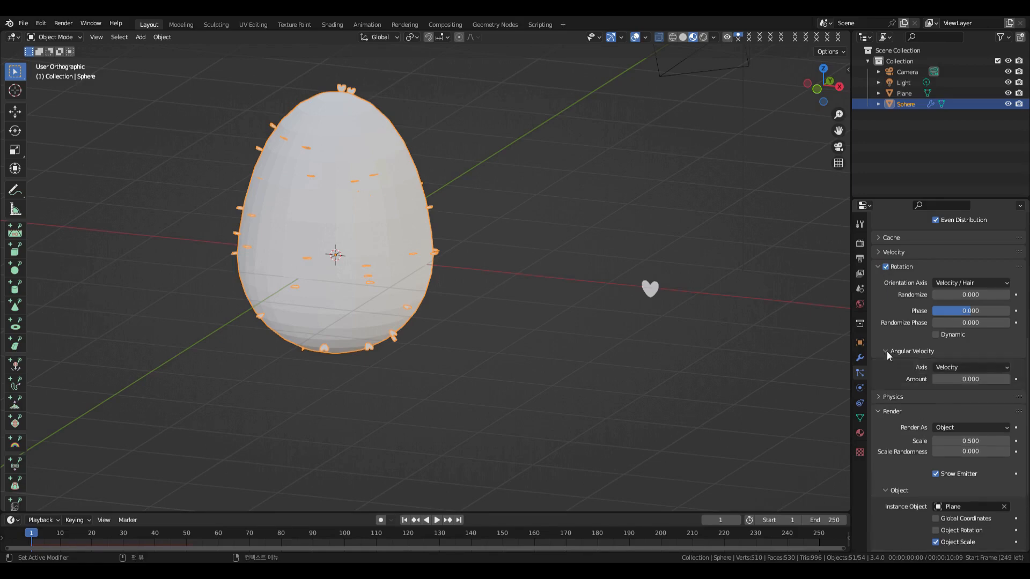
pyautogui.click(963, 366)
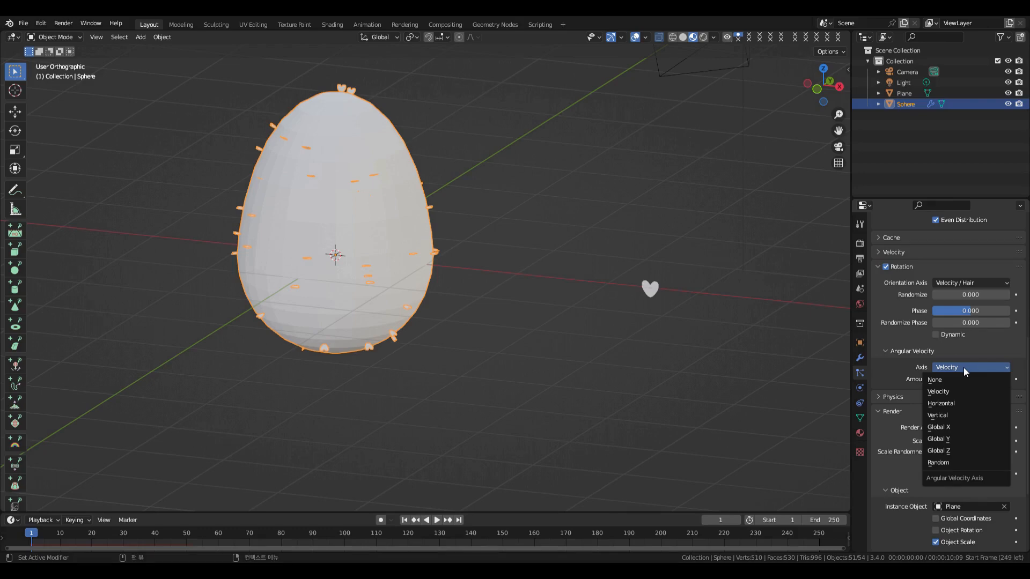
pyautogui.click(963, 368)
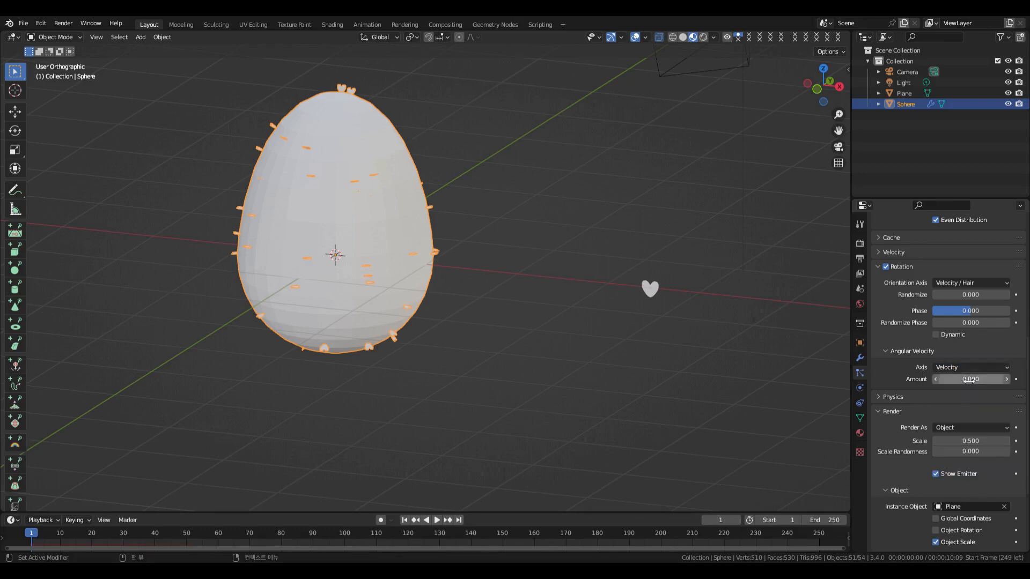
pyautogui.click(997, 379)
pyautogui.write('90')
pyautogui.press('Return')
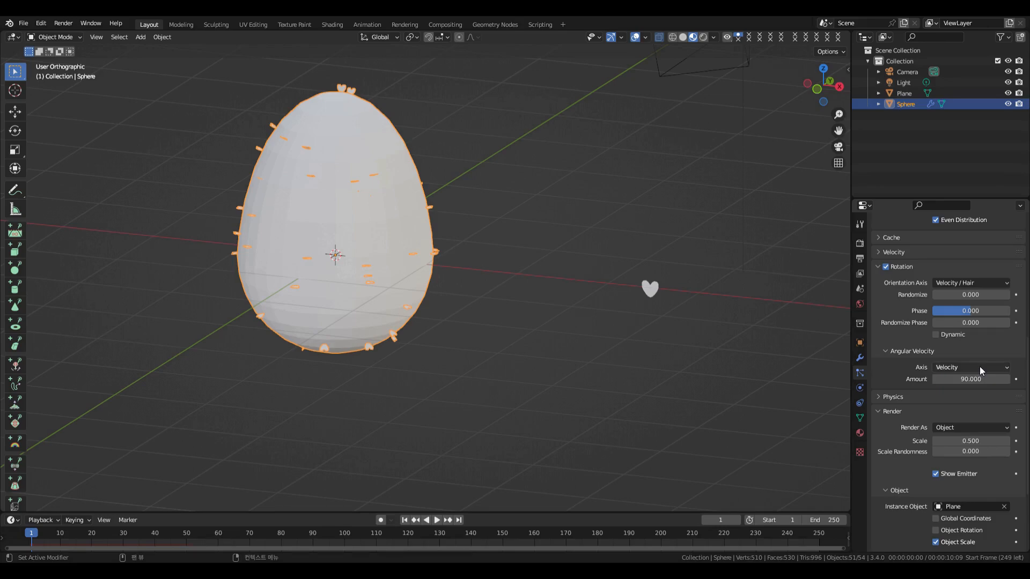
# Step: Reset the particles' angular velocity amount to 0
pyautogui.moveTo(968, 379); pyautogui.dragTo(936, 379)
pyautogui.click(982, 378)
pyautogui.write('0.8')
pyautogui.press('Return')
# Step: Examine the particle system's Physics, Viewport Display, Children, Field Weights and Velocity settings for a way to orient the hearts
pyautogui.click(880, 397)
pyautogui.click(877, 395)
pyautogui.scroll(-5, 893, 446)
pyautogui.click(879, 458)
pyautogui.scroll(-3, 891, 476)
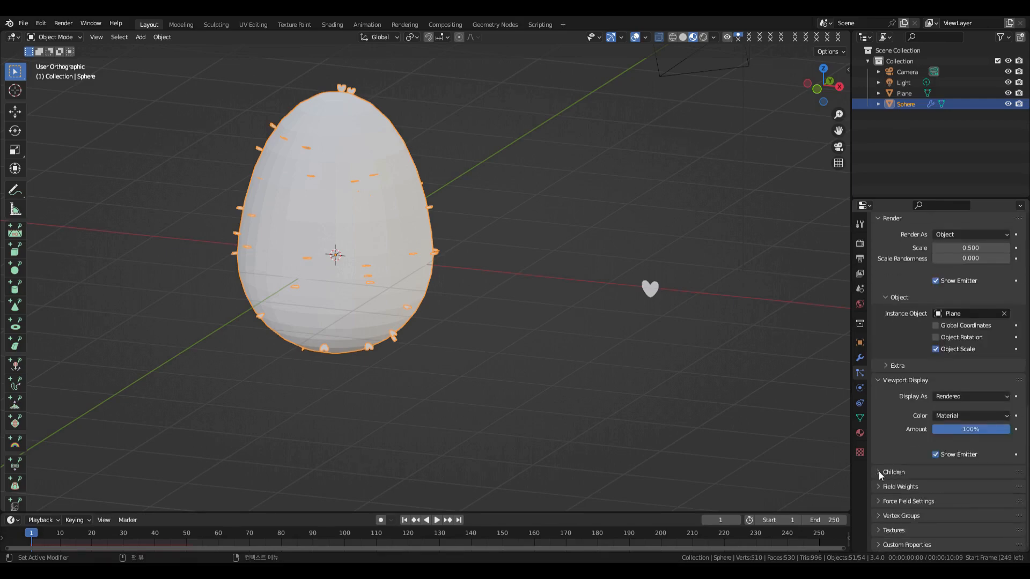
pyautogui.click(878, 471)
pyautogui.click(878, 470)
pyautogui.click(877, 487)
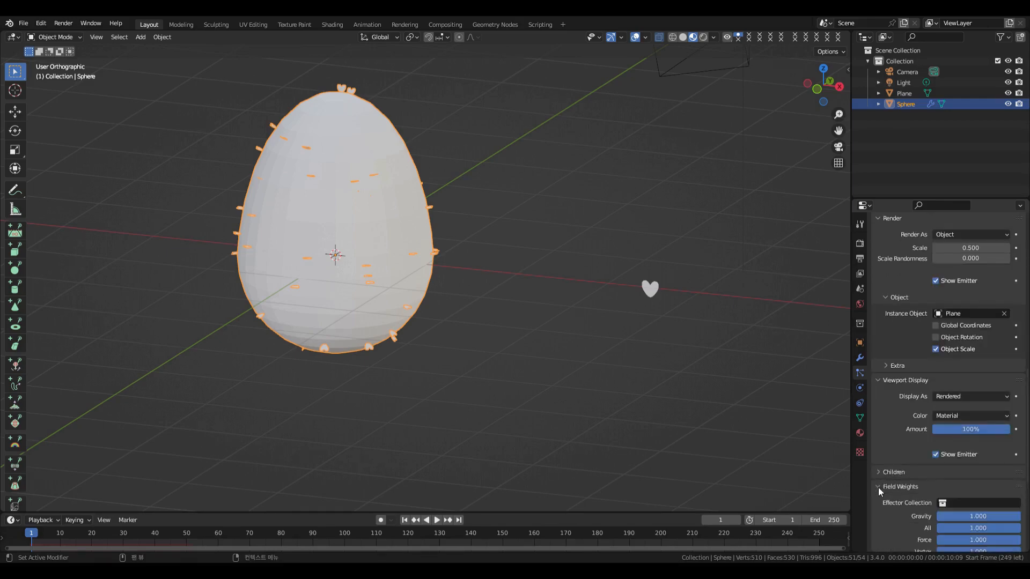
pyautogui.scroll(-8, 877, 489)
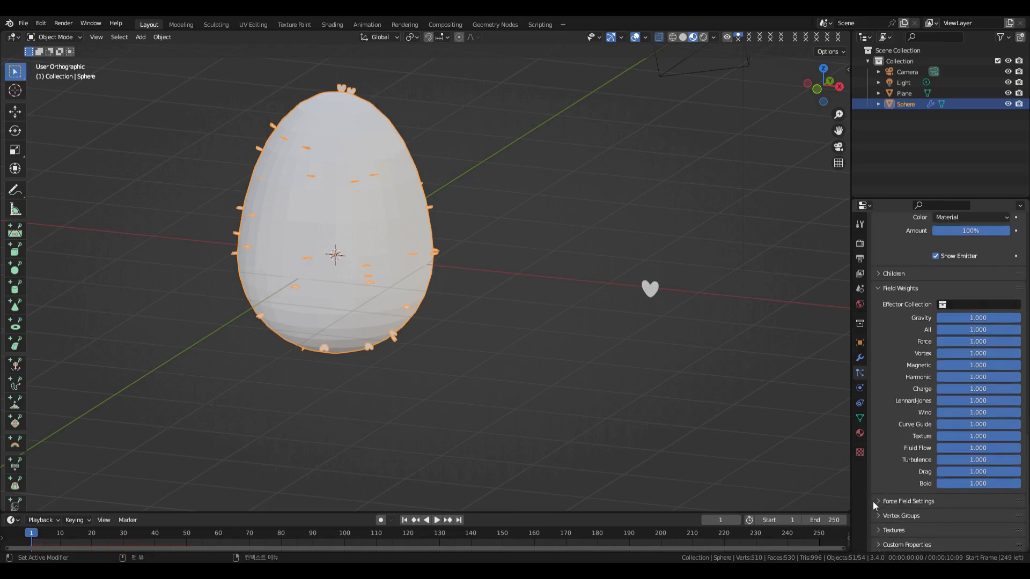
pyautogui.scroll(6, 877, 501)
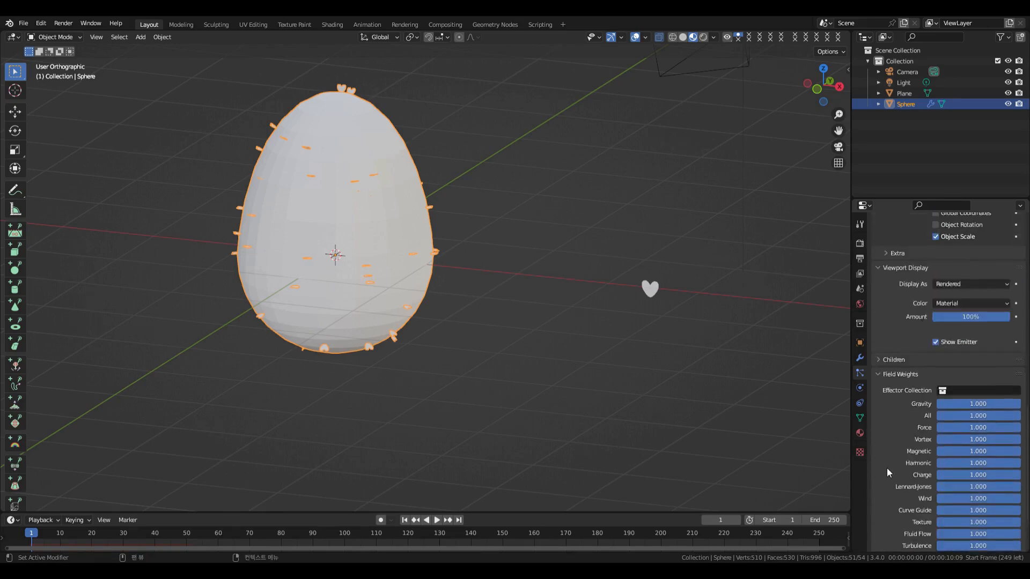
pyautogui.scroll(9, 886, 436)
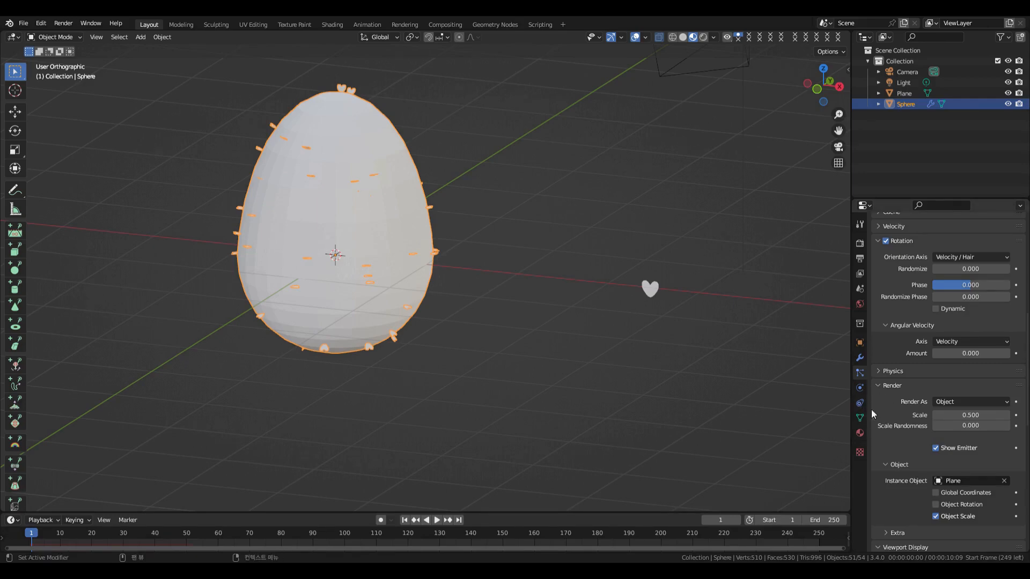
pyautogui.click(879, 371)
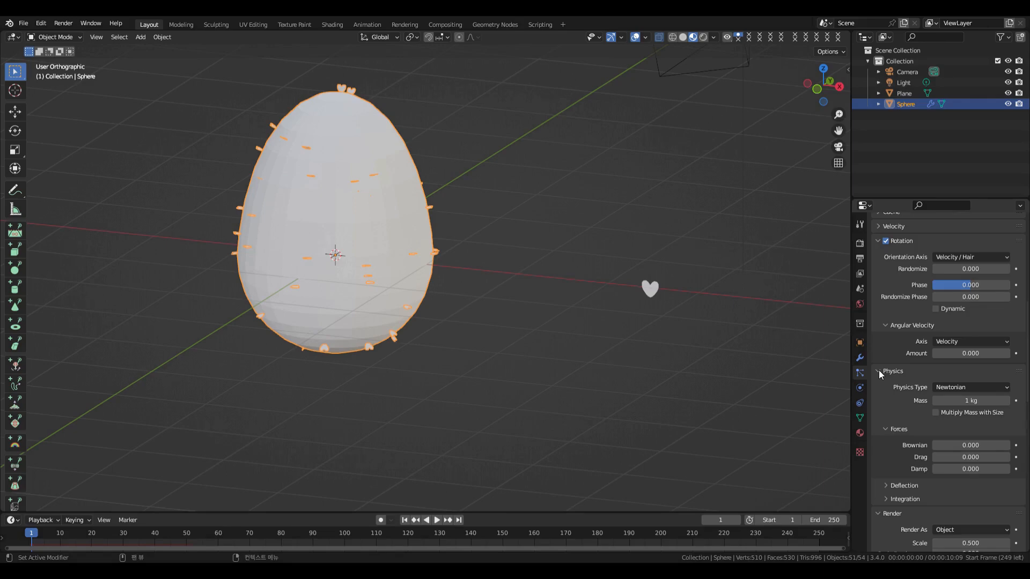
pyautogui.click(878, 371)
pyautogui.scroll(2, 885, 273)
pyautogui.click(878, 269)
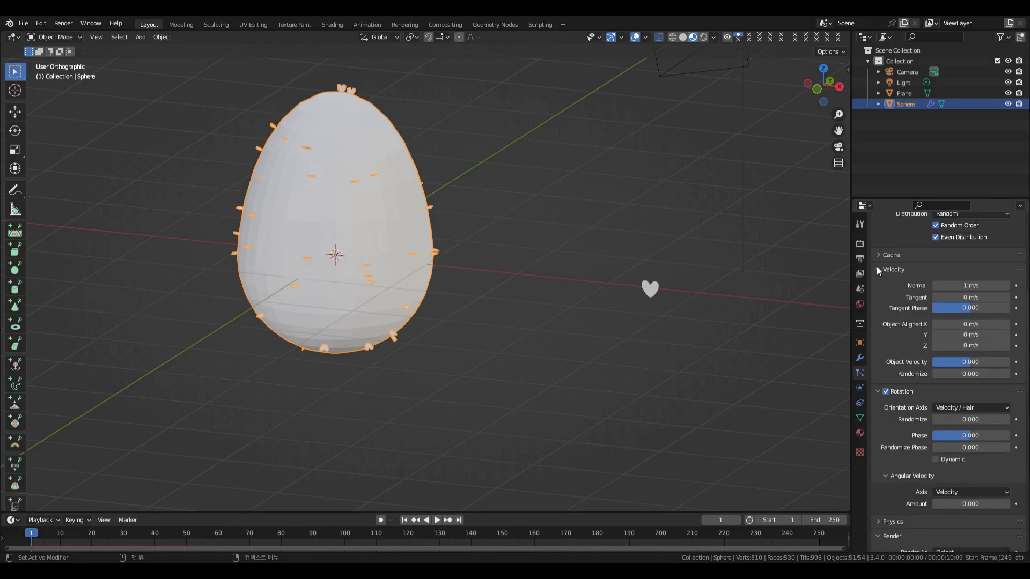
pyautogui.moveTo(960, 374)
pyautogui.mouseDown()
pyautogui.moveTo(993, 374)
pyautogui.moveTo(960, 373)
pyautogui.mouseUp()
# Step: Apply the rotation of the heart plane so its instances lie flat against the egg's surface
pyautogui.click(651, 290)
pyautogui.click(849, 70)
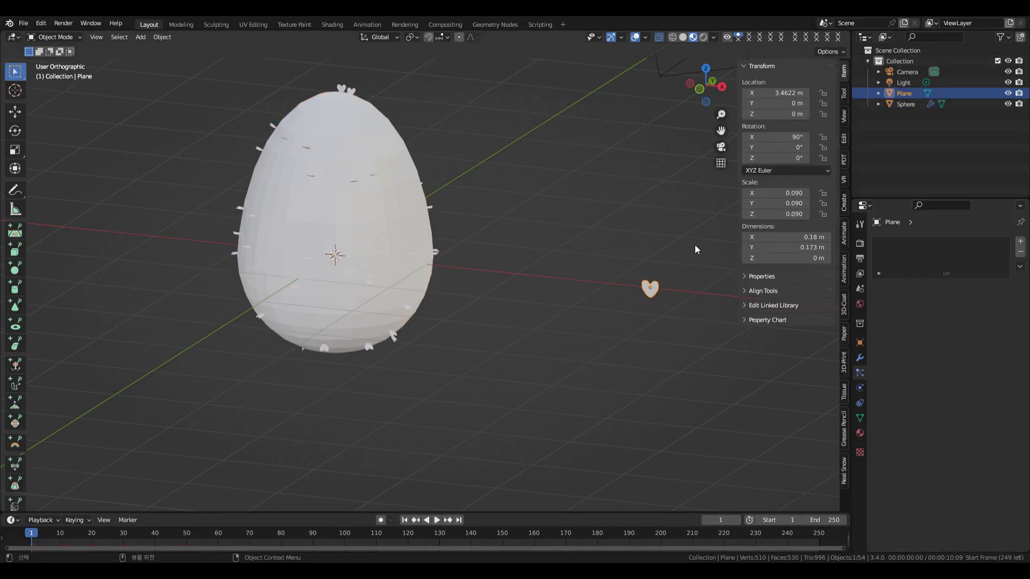
pyautogui.hotkey('ctrl', 'a')
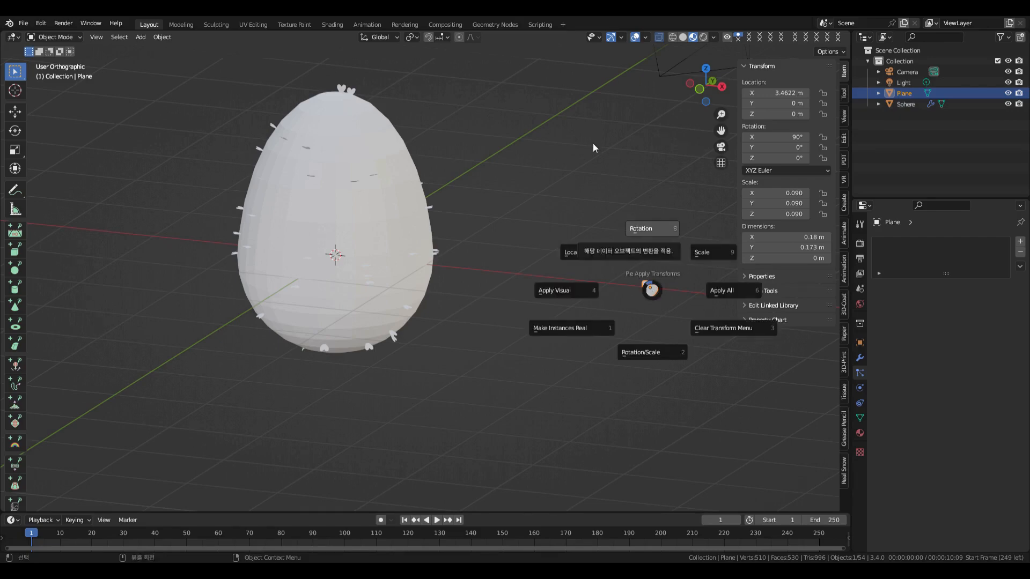
pyautogui.press('Escape')
pyautogui.rightClick(653, 294)
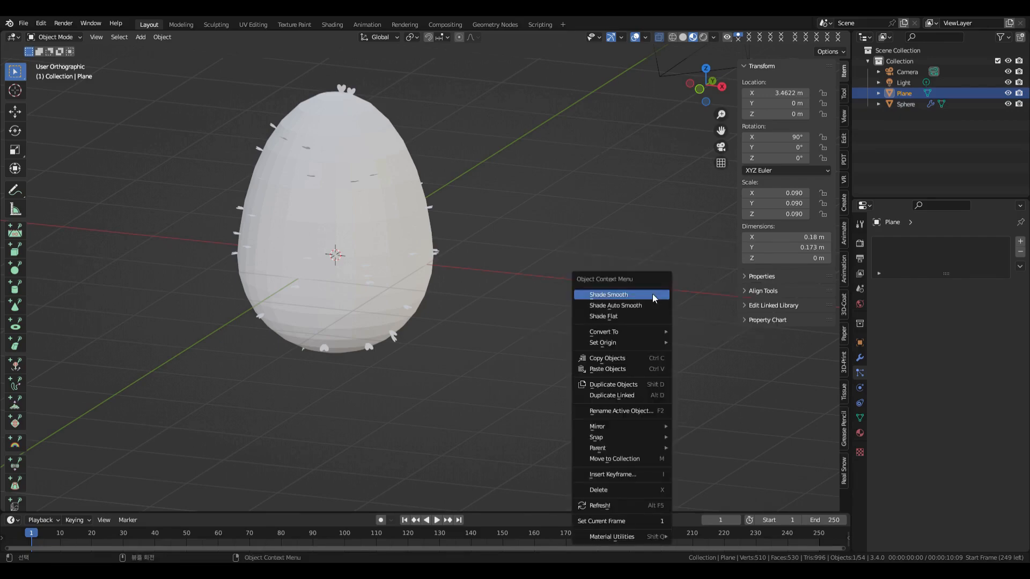
pyautogui.click(162, 37)
pyautogui.moveTo(172, 95)
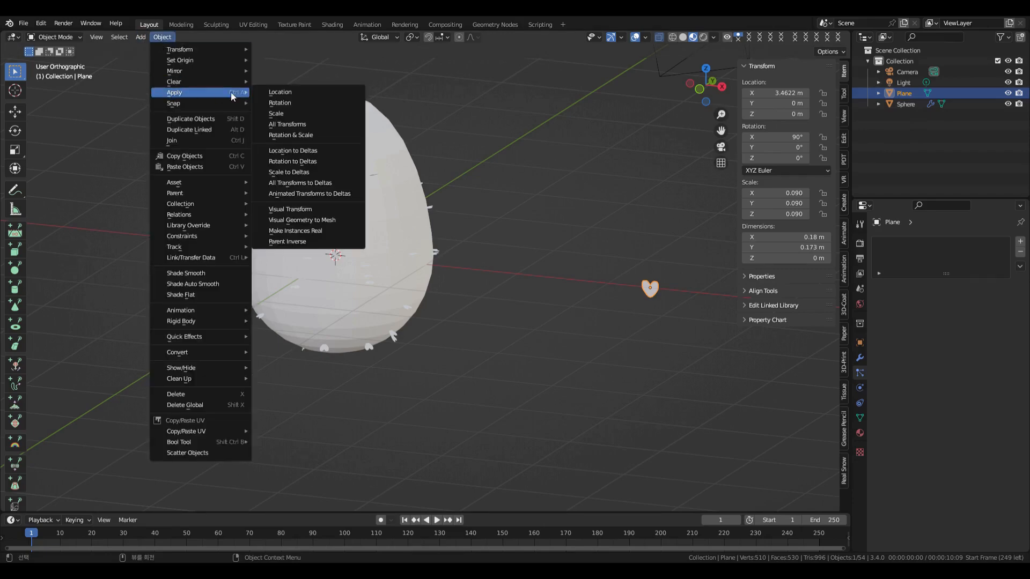
pyautogui.click(280, 103)
pyautogui.moveTo(473, 305); pyautogui.dragTo(497, 283, button='middle')
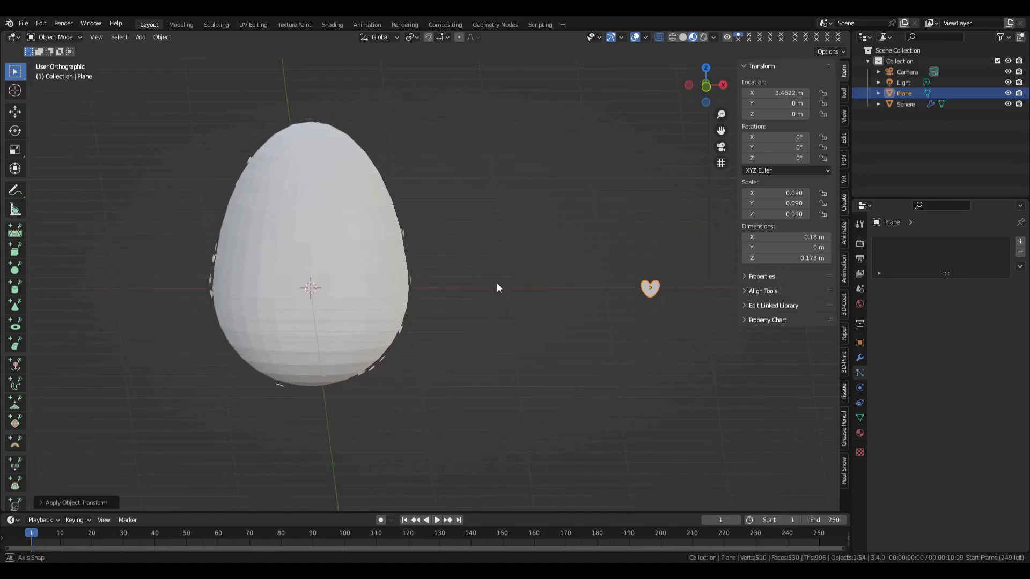
# Step: Give the heart a new material with a muted light purple base color: hue 0.764, saturation 0.248, value 0.477
pyautogui.click(860, 433)
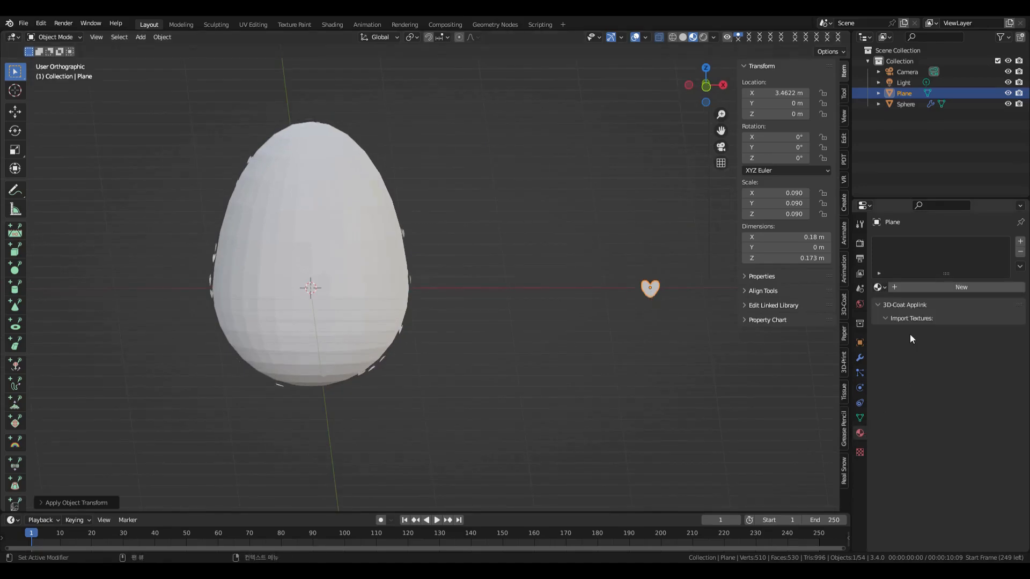
pyautogui.click(928, 287)
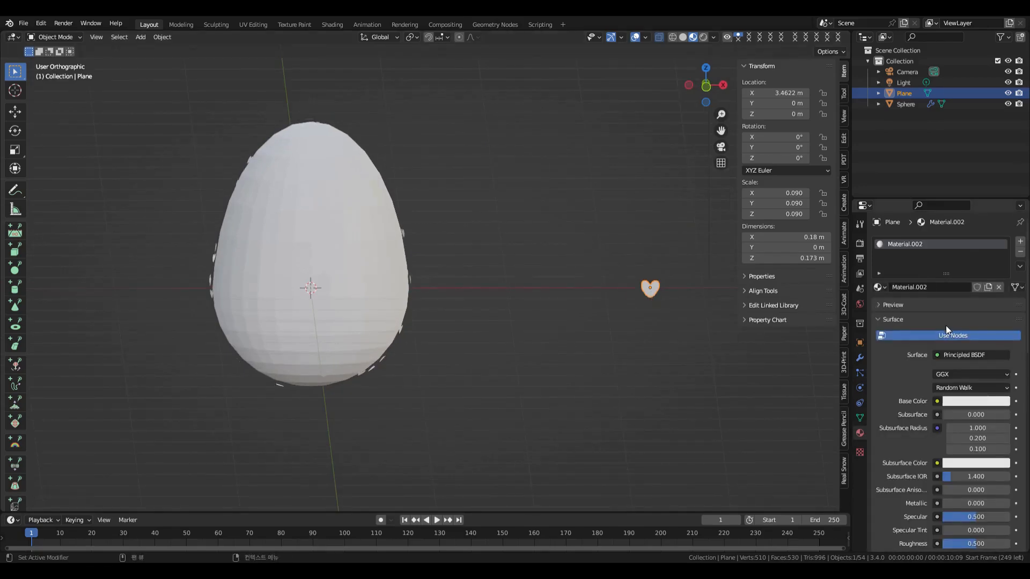
pyautogui.click(950, 401)
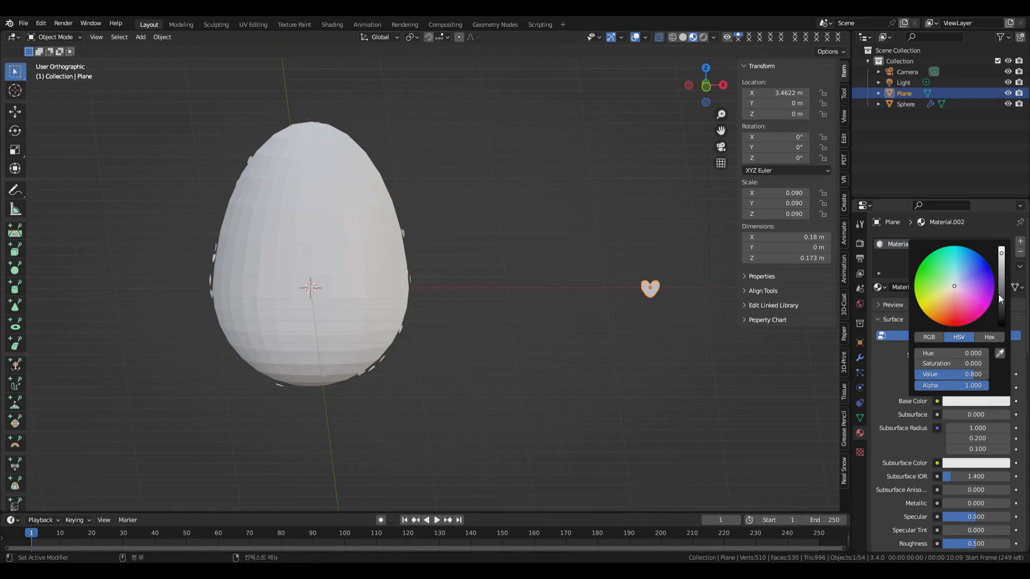
pyautogui.click(1003, 269)
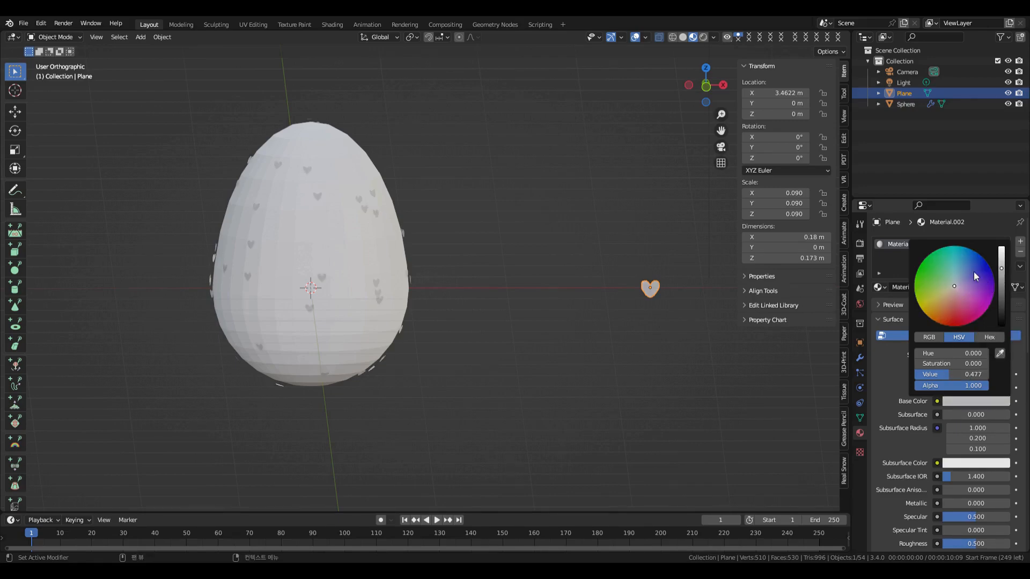
pyautogui.click(959, 286)
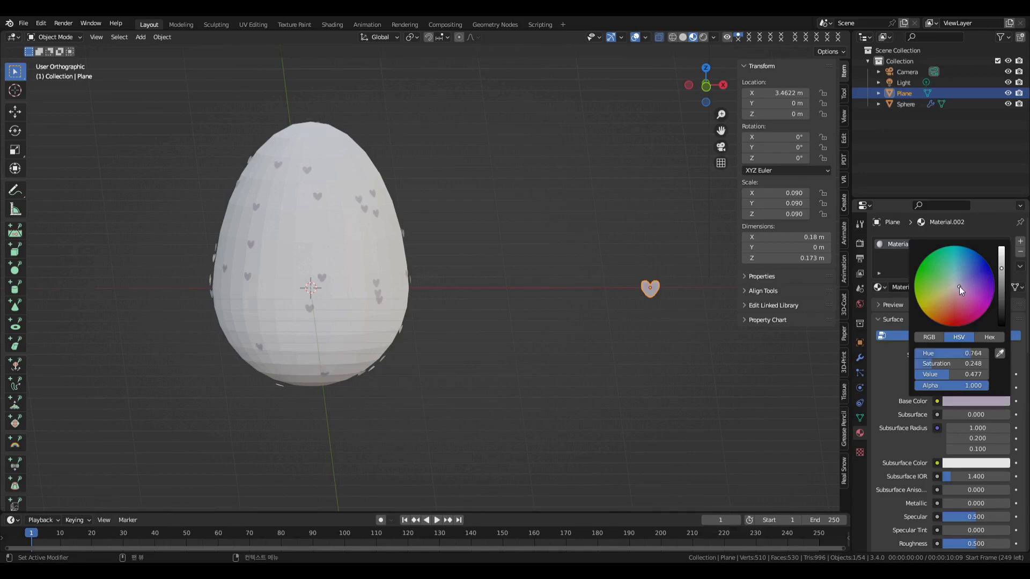
pyautogui.moveTo(573, 336); pyautogui.dragTo(530, 345, button='middle')
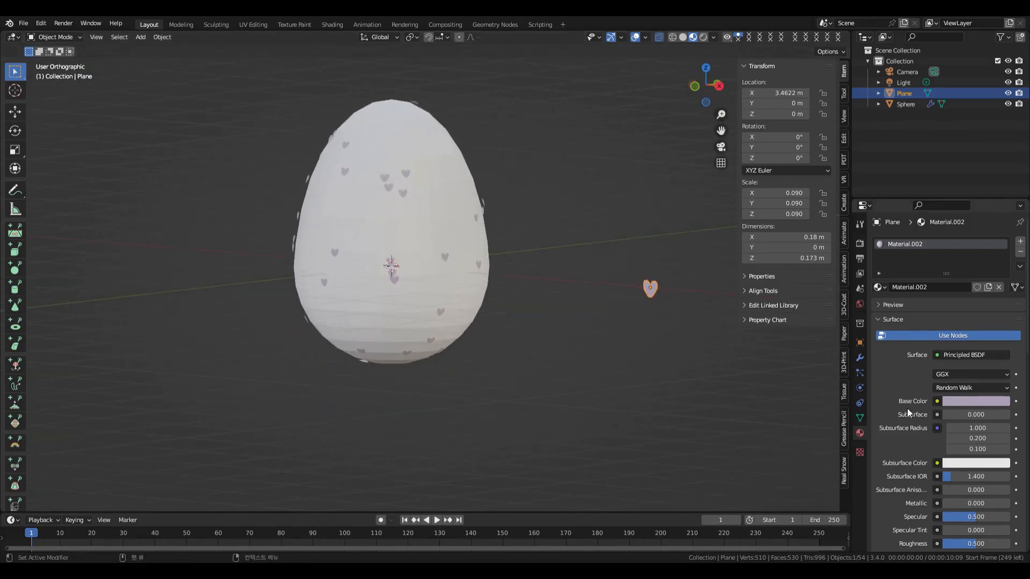
# Step: Set the heart material's emission color to a very pale cyan white with a value of 1.000
pyautogui.scroll(-12, 912, 410)
pyautogui.click(970, 378)
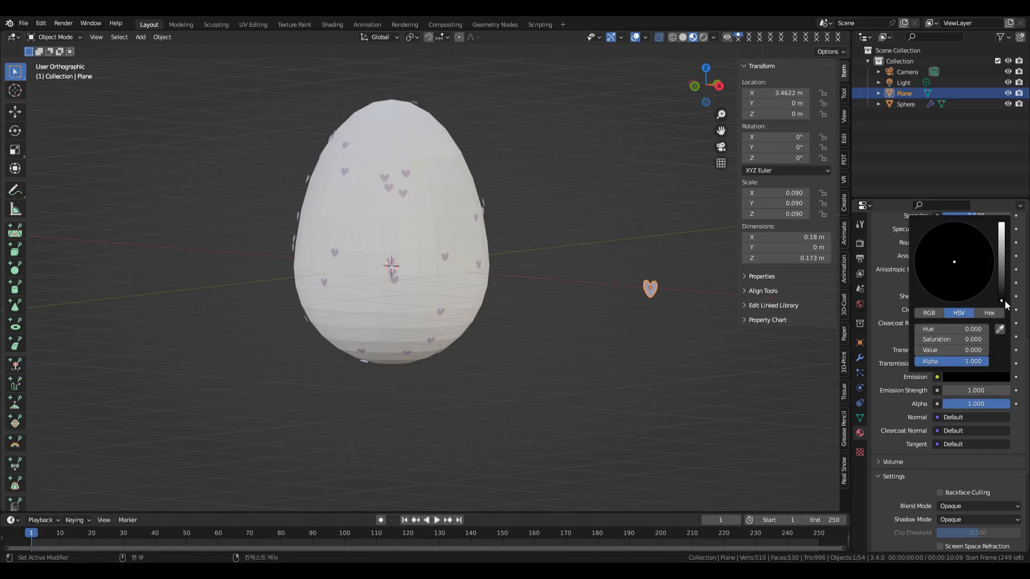
pyautogui.moveTo(1005, 298); pyautogui.dragTo(1005, 221)
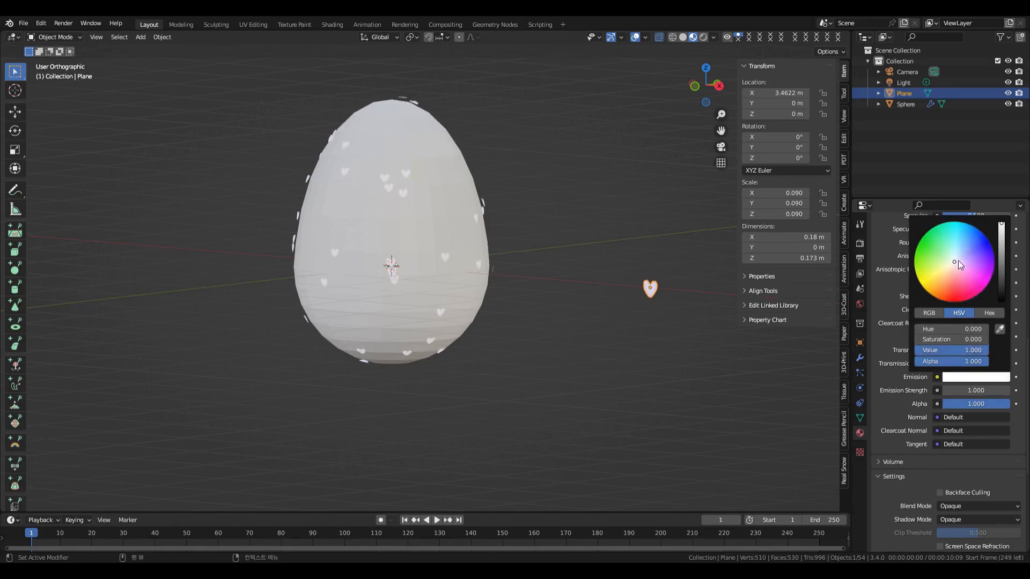
pyautogui.click(958, 261)
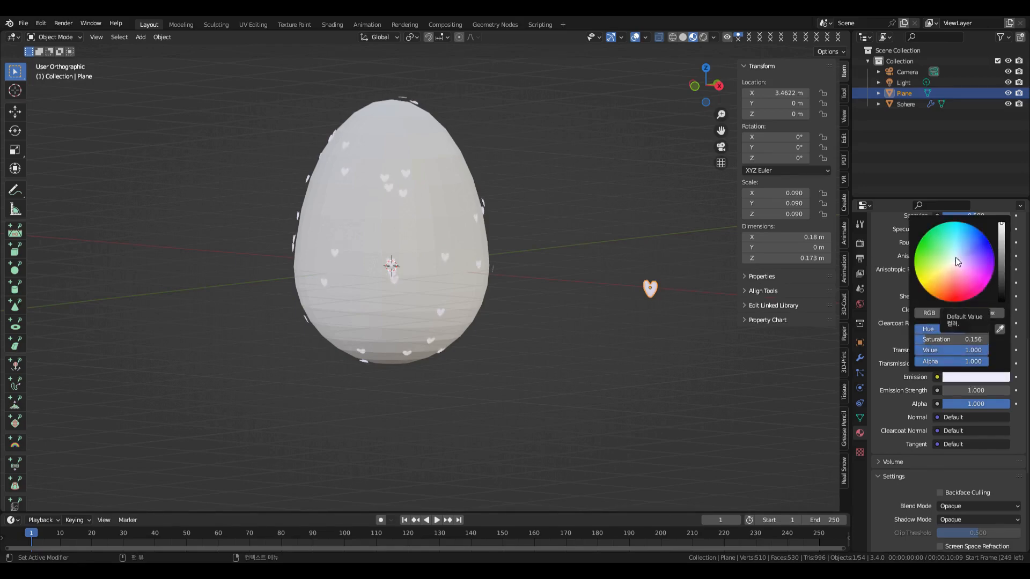
pyautogui.click(955, 256)
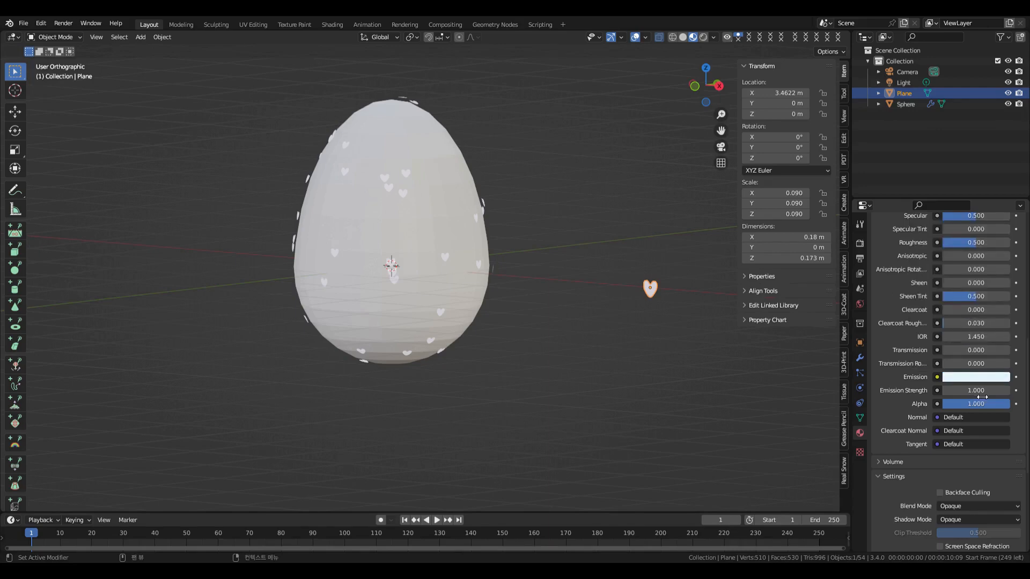
# Step: Raise the heart material's emission strength to 7.1 so the hearts stand out on the egg
pyautogui.moveTo(977, 393)
pyautogui.mouseDown()
pyautogui.moveTo(1010, 392)
pyautogui.moveTo(998, 392)
pyautogui.mouseUp()
pyautogui.click(591, 353)
pyautogui.moveTo(591, 353); pyautogui.dragTo(510, 358, button='middle')
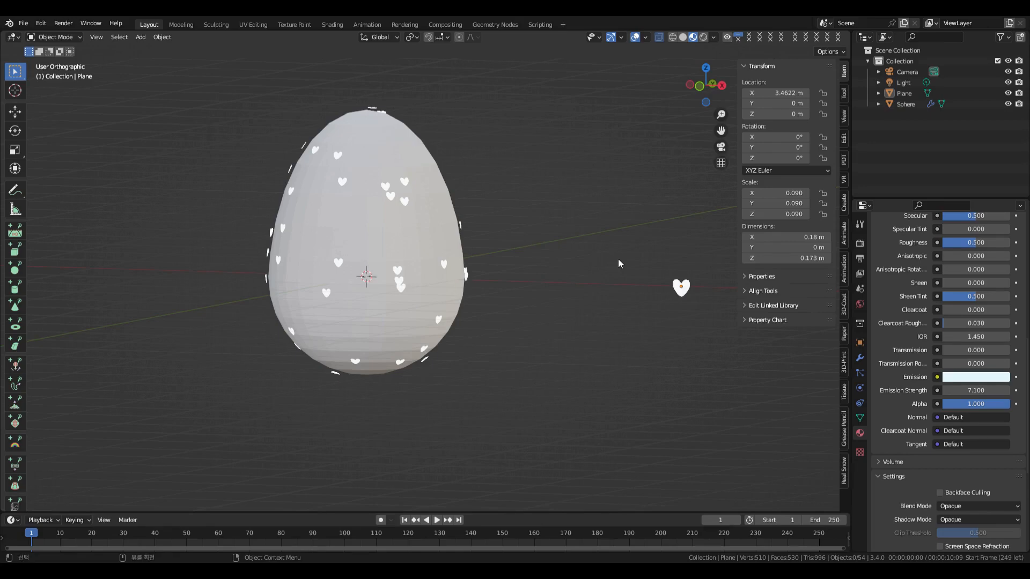
# Step: Change the base color of the egg's material to a pale peach beige
pyautogui.click(425, 221)
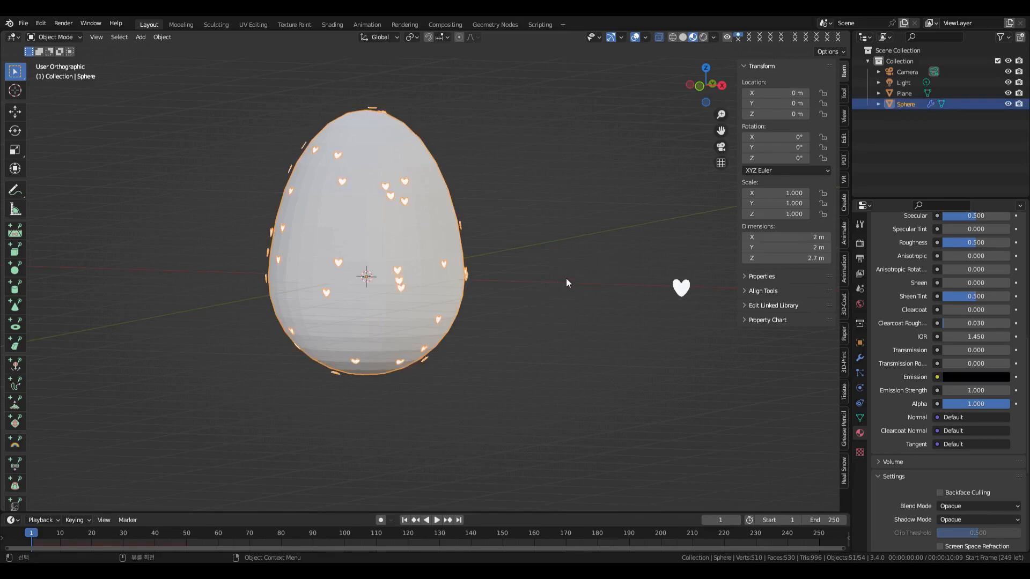
pyautogui.scroll(10, 910, 400)
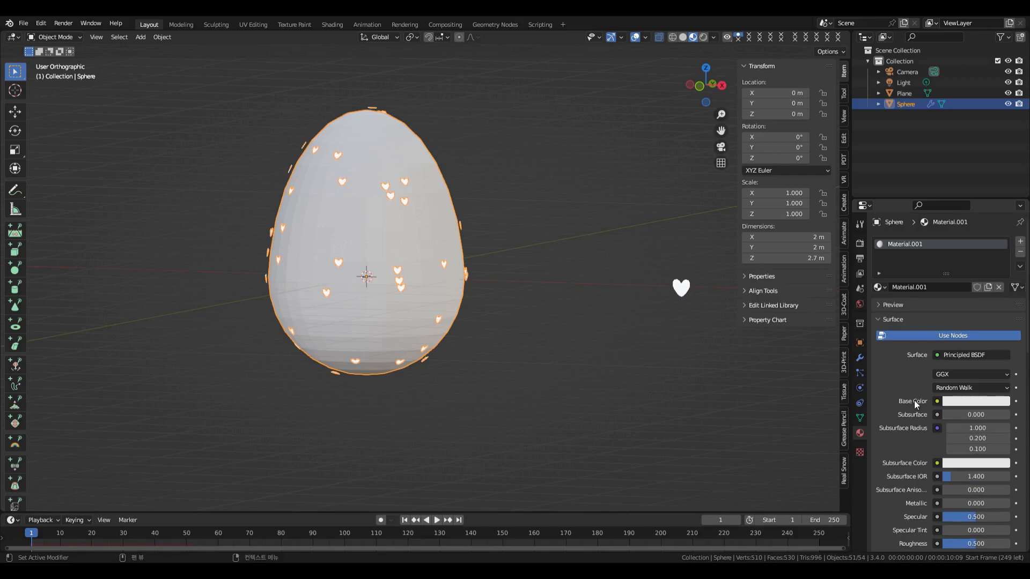
pyautogui.click(948, 402)
pyautogui.moveTo(958, 288); pyautogui.dragTo(948, 293)
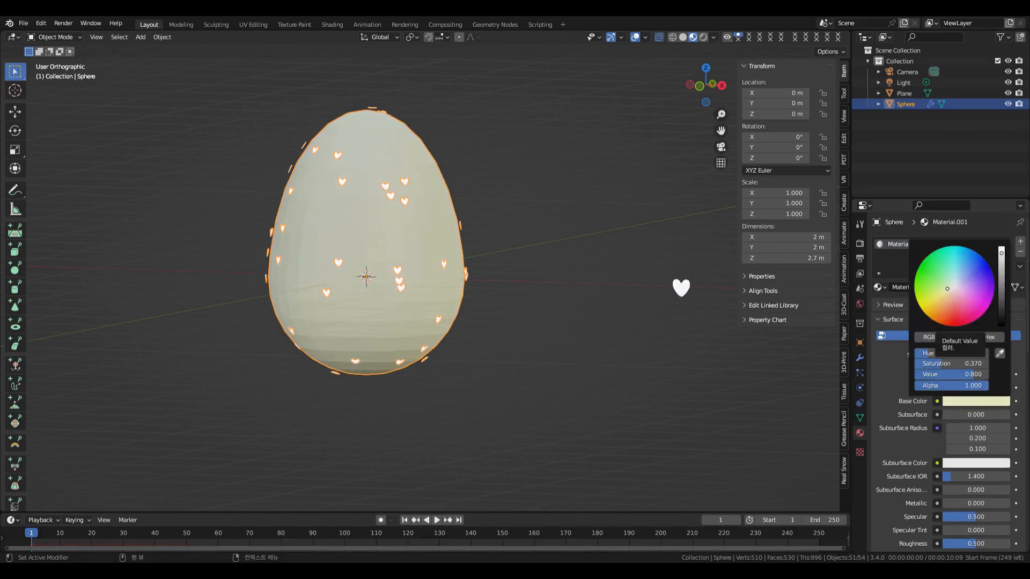
pyautogui.click(950, 293)
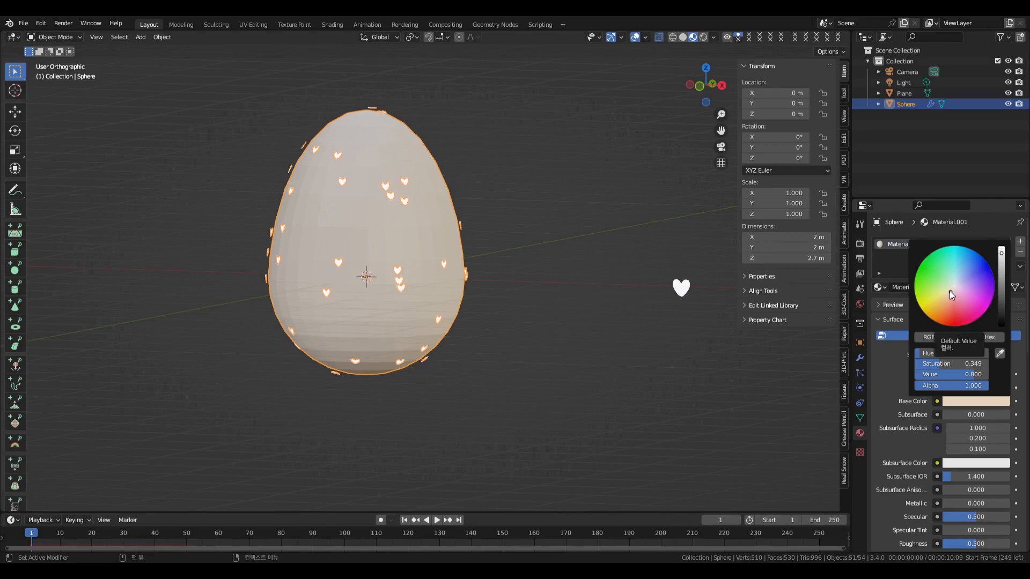
pyautogui.click(514, 294)
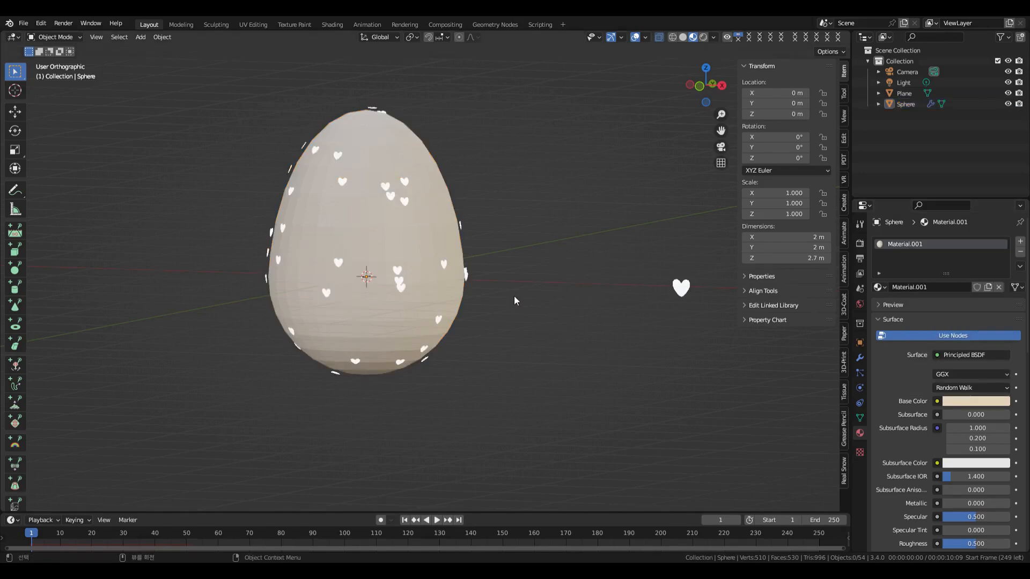
# Step: Review the egg's particle system settings, including emission, velocity, rotation, render, viewport display and field weights
pyautogui.click(860, 374)
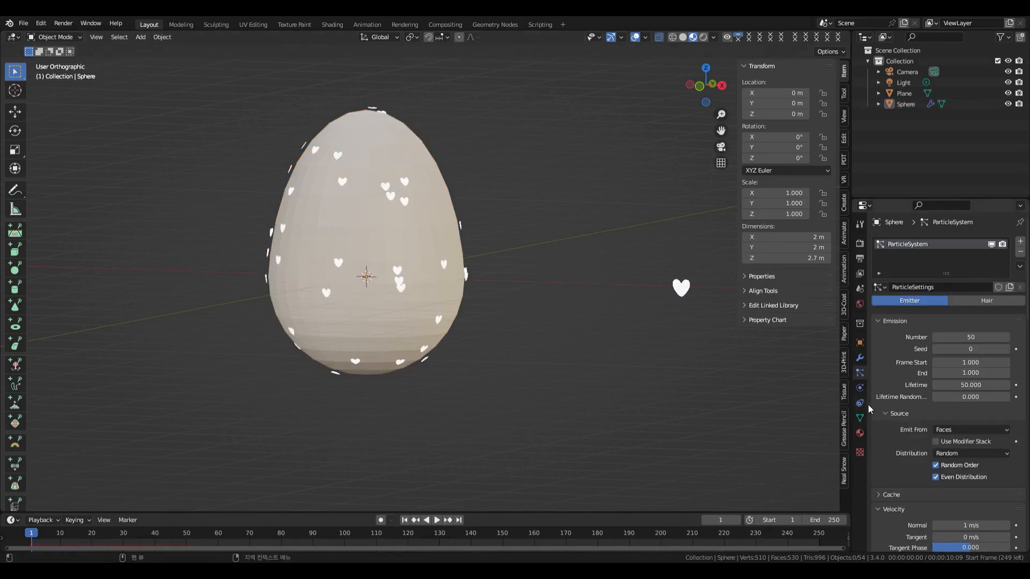
pyautogui.scroll(-2, 897, 401)
pyautogui.scroll(-12, 897, 402)
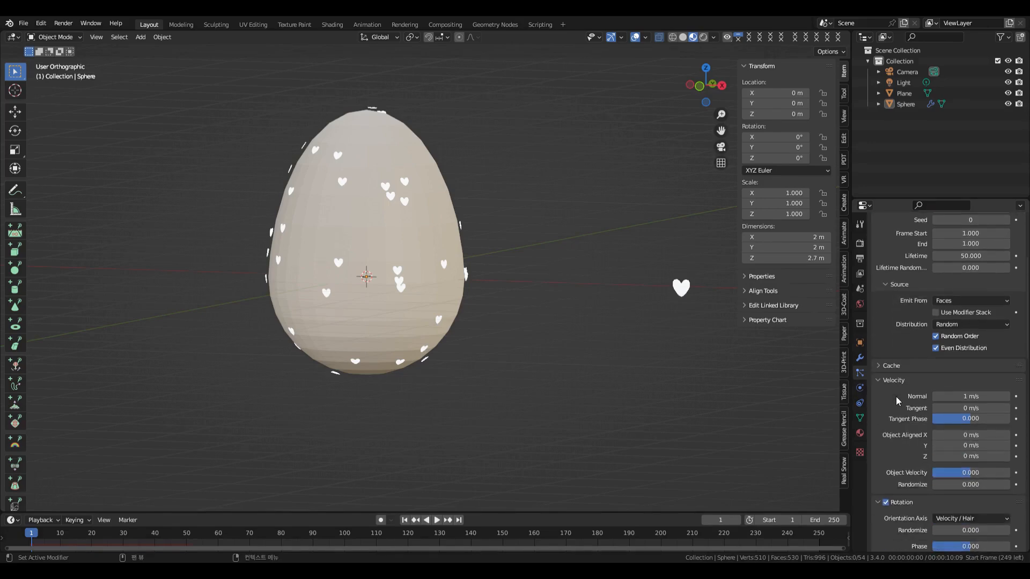
pyautogui.scroll(-2, 899, 401)
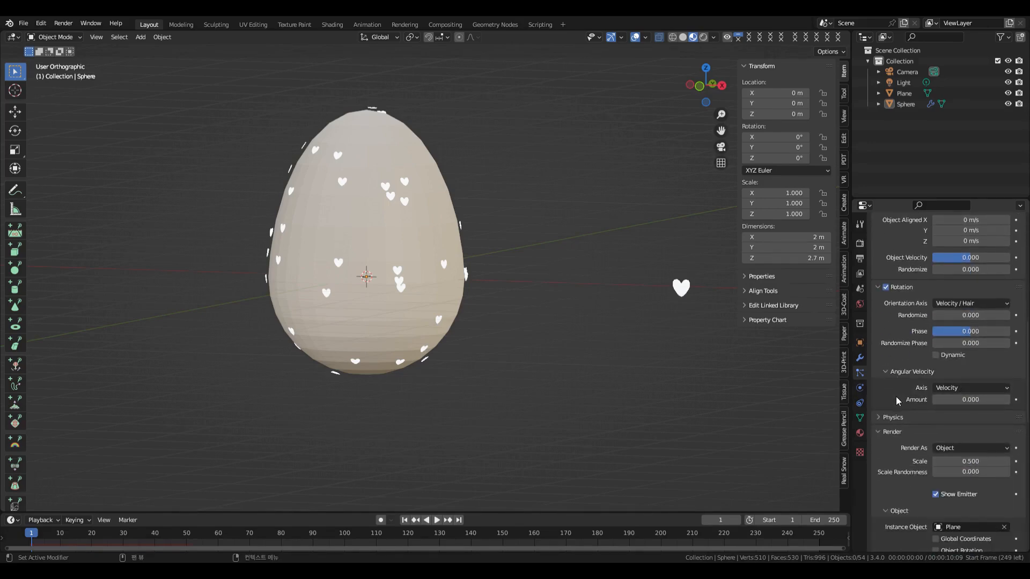
pyautogui.scroll(-18, 897, 402)
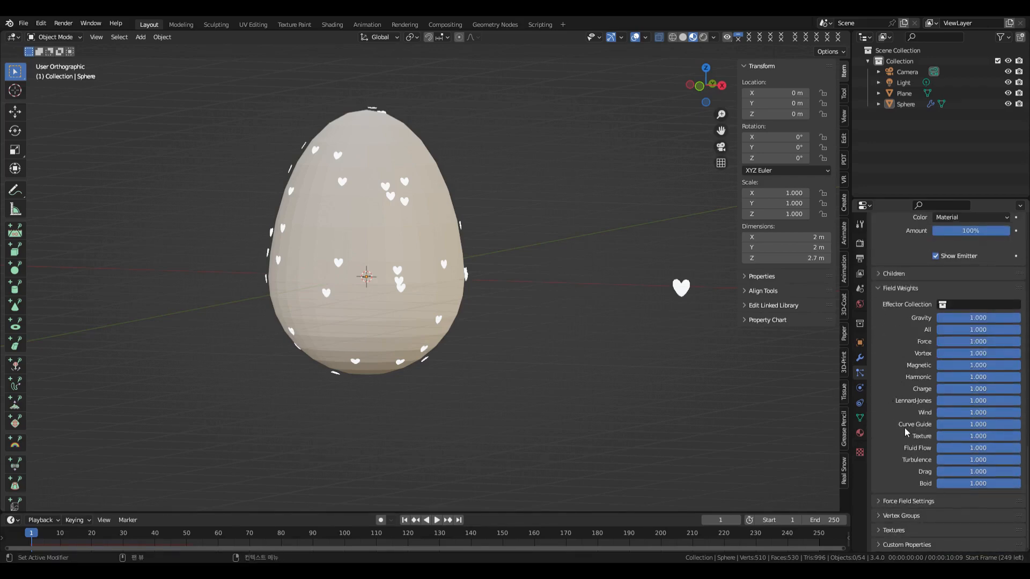
pyautogui.scroll(7, 911, 429)
pyautogui.scroll(11, 923, 426)
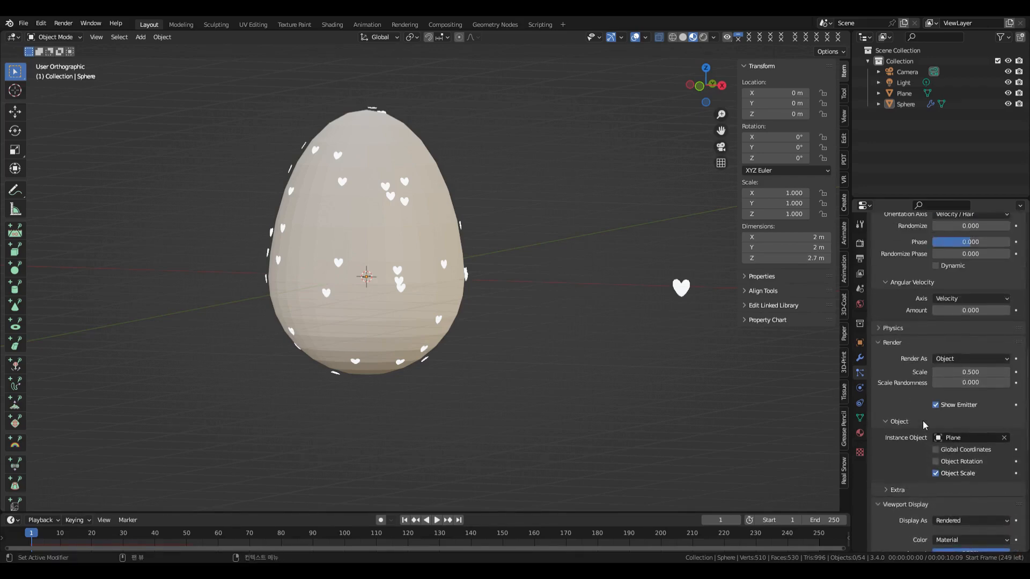
pyautogui.scroll(10, 918, 424)
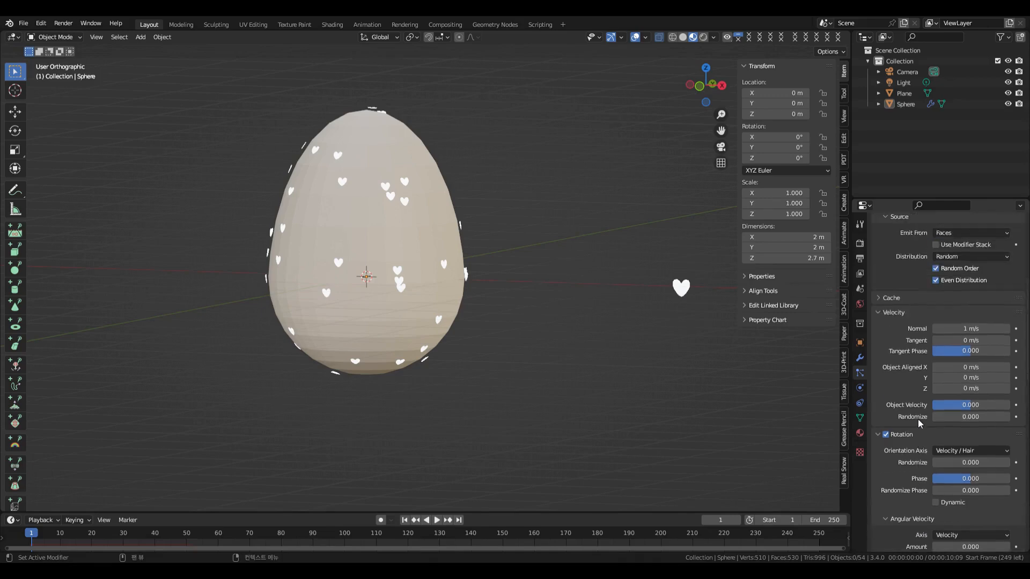
pyautogui.scroll(4, 910, 421)
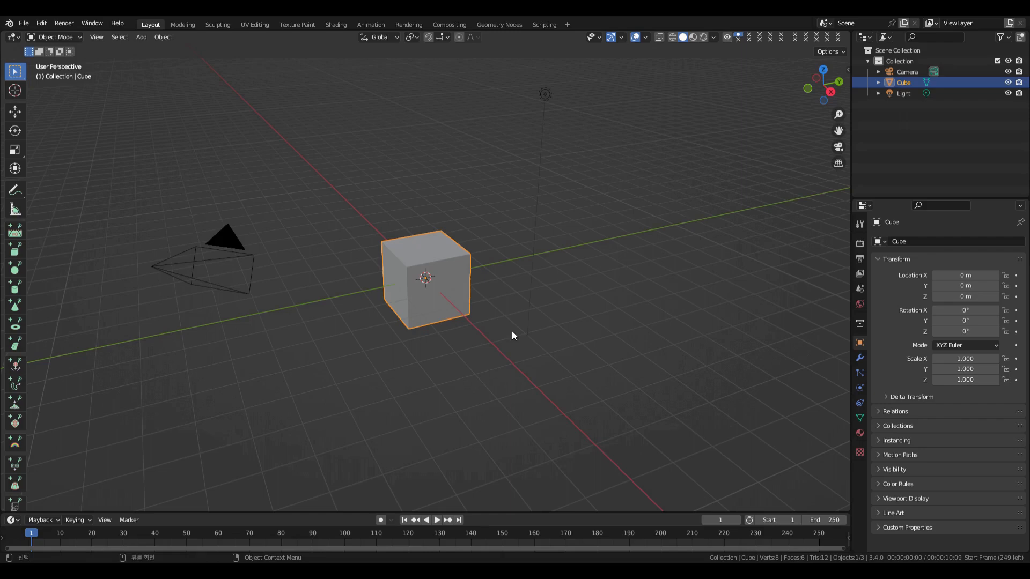
# Step: Replace the default cube with a UV sphere and open it in Edit Mode from the front orthographic view
pyautogui.press('Delete')
pyautogui.hotkey('shift', 'a')
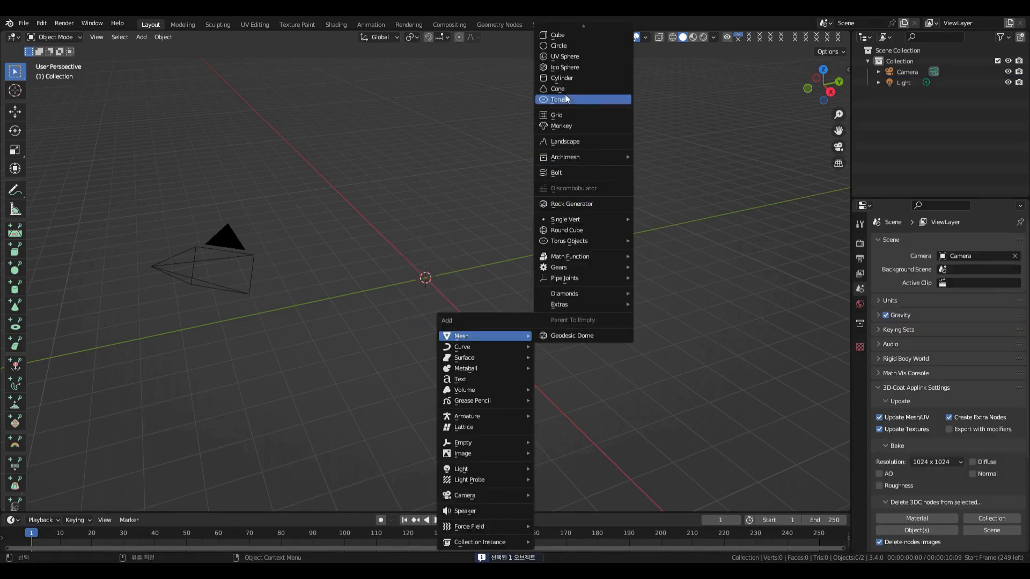
pyautogui.click(569, 57)
pyautogui.click(65, 38)
pyautogui.click(63, 60)
pyautogui.press('KP_1')
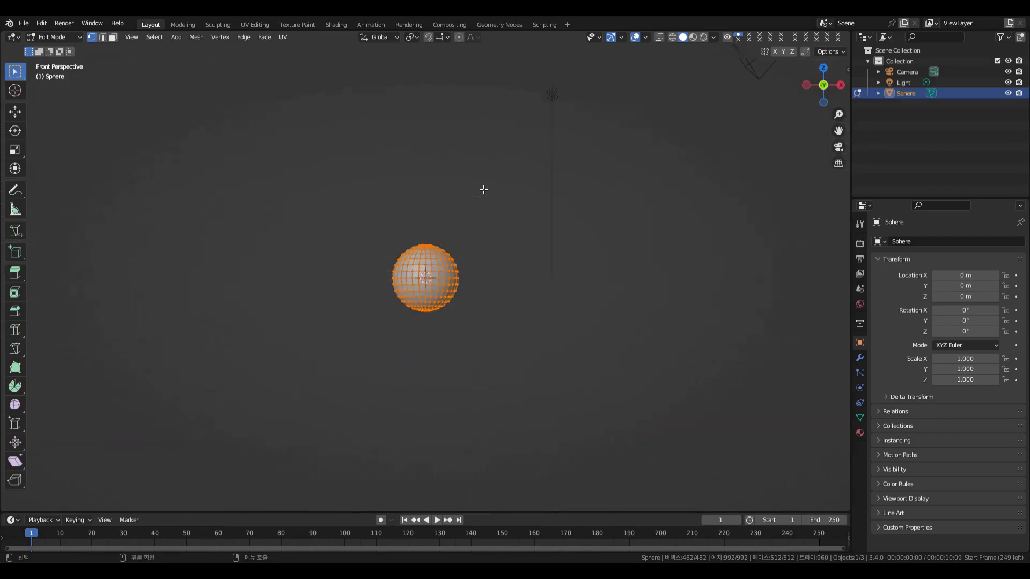
pyautogui.scroll(4, 410, 244)
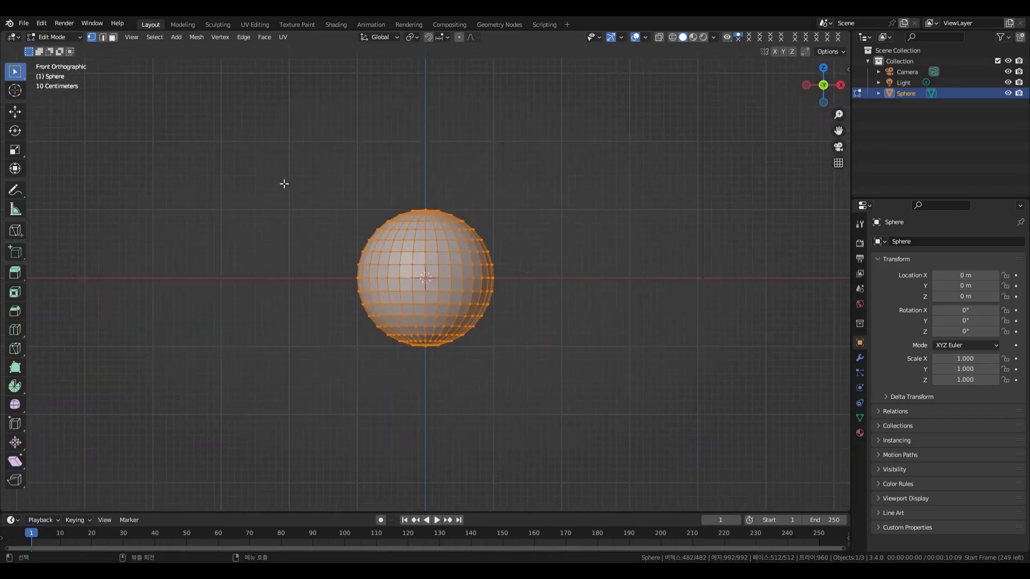
# Step: Try to pull the visible upper-half vertices of the sphere upward along Z, including a second row selection
pyautogui.moveTo(243, 163); pyautogui.dragTo(557, 274)
pyautogui.press('g')
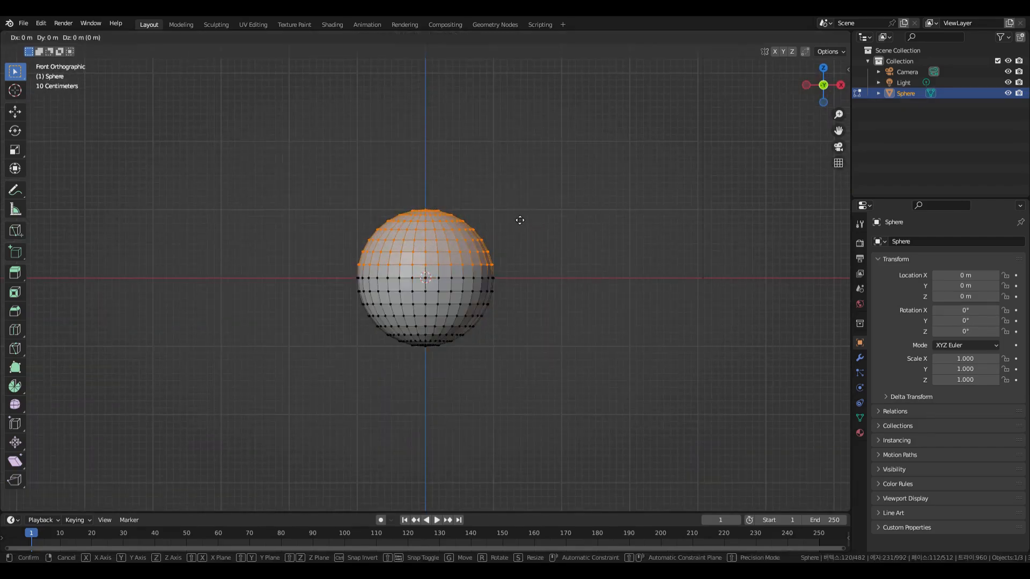
pyautogui.press('z')
pyautogui.click(520, 204)
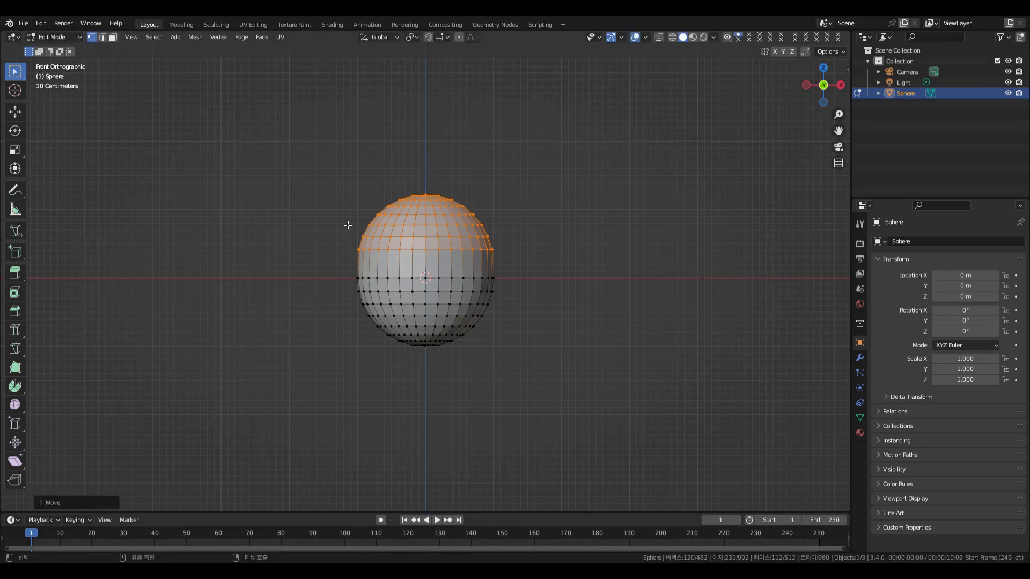
pyautogui.moveTo(317, 197); pyautogui.dragTo(510, 284)
pyautogui.press('g')
pyautogui.press('z')
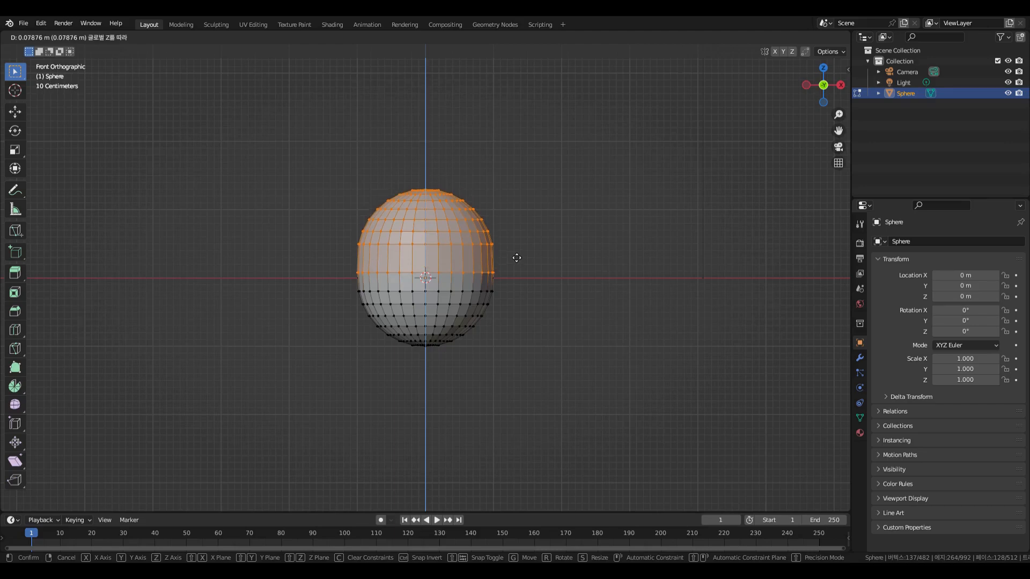
pyautogui.rightClick(516, 256)
pyautogui.rightClick(517, 254)
pyautogui.click(539, 159)
# Step: Try to raise the vertex rows near the top of the sphere along Z
pyautogui.moveTo(331, 198); pyautogui.dragTo(512, 242)
pyautogui.press('g')
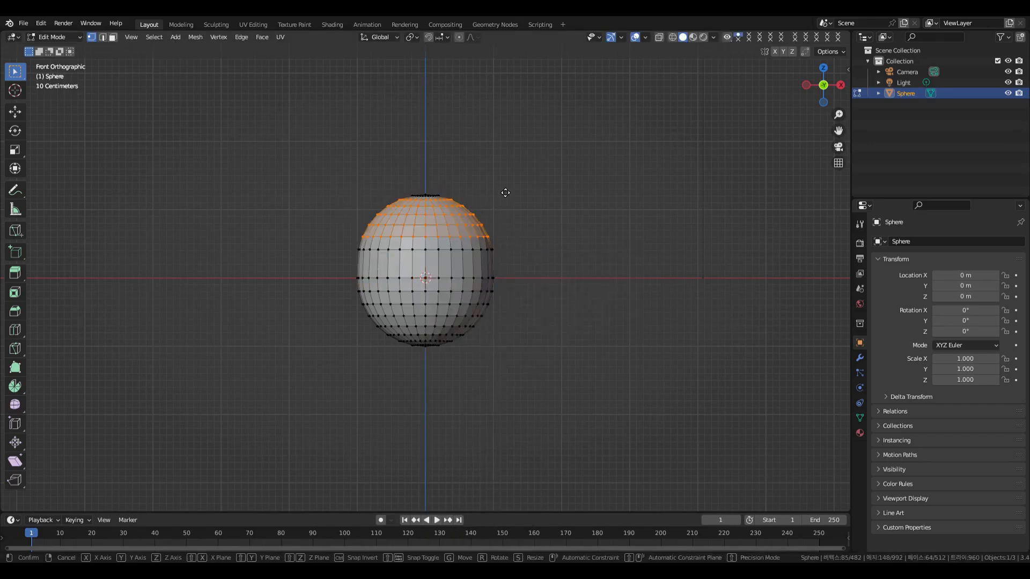
pyautogui.click(506, 193)
pyautogui.moveTo(336, 162); pyautogui.dragTo(500, 222)
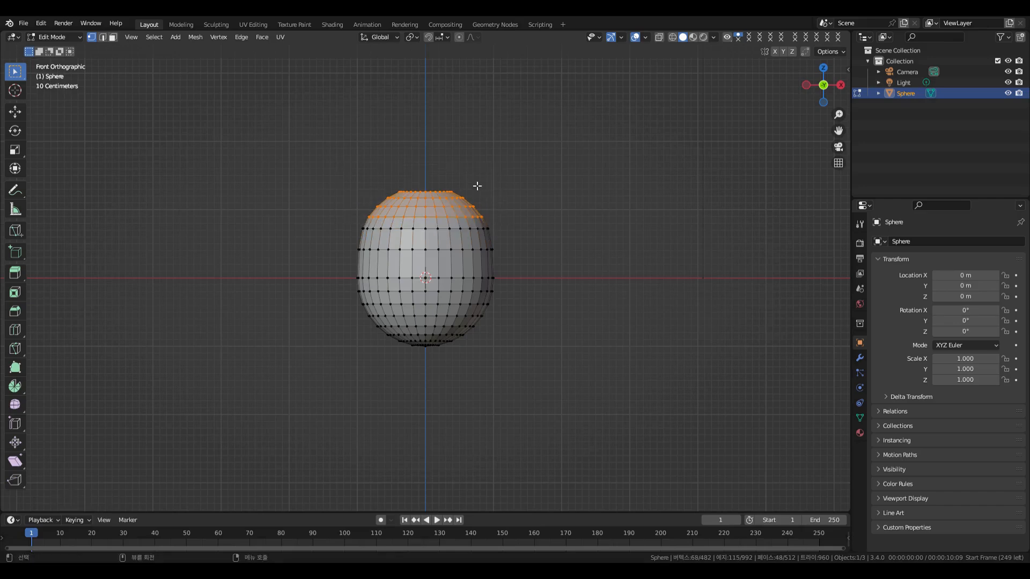
pyautogui.press('g')
pyautogui.press('z')
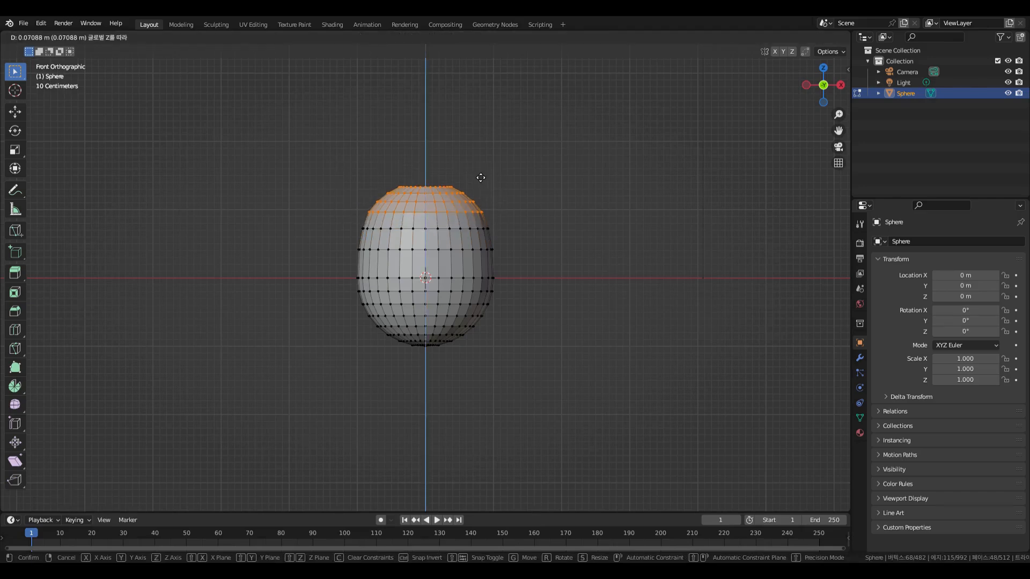
pyautogui.click(480, 179)
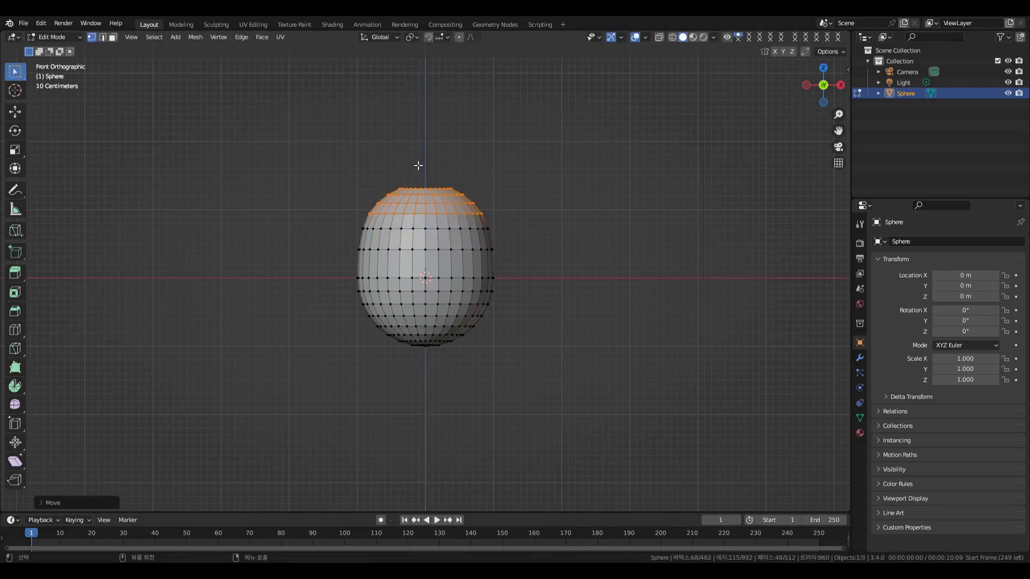
# Step: Undo all the vertex moves on the sphere to restore its round shape
pyautogui.click(531, 217)
pyautogui.moveTo(529, 223); pyautogui.dragTo(605, 219, button='middle')
pyautogui.hotkey('ctrl', 'z')
pyautogui.hotkey('ctrl', 'z')
pyautogui.hotkey('ctrl', 'z')
pyautogui.hotkey('ctrl', 'z')
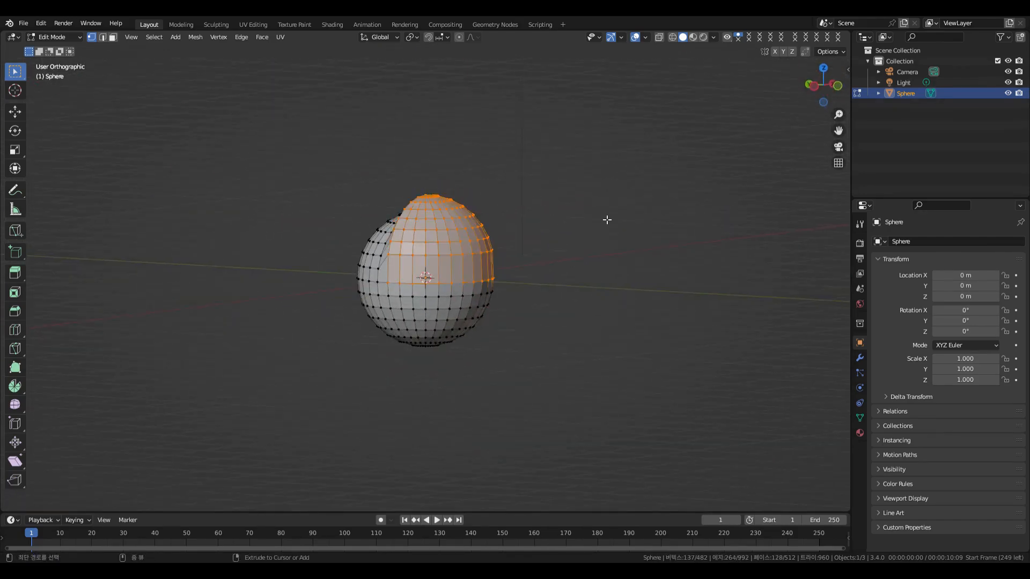
pyautogui.hotkey('ctrl', 'z')
# Step: Turn on X-ray, select all front and back vertices of the sphere's upper half, and stretch them along Z
pyautogui.click(661, 39)
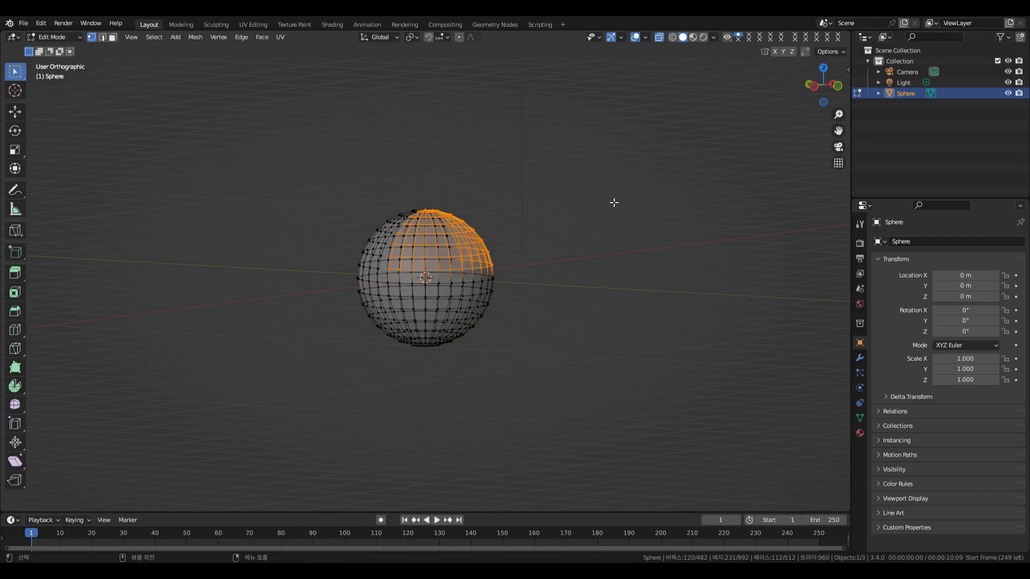
pyautogui.moveTo(615, 202); pyautogui.dragTo(570, 193, button='middle')
pyautogui.press('KP_1')
pyautogui.moveTo(321, 195); pyautogui.dragTo(547, 274)
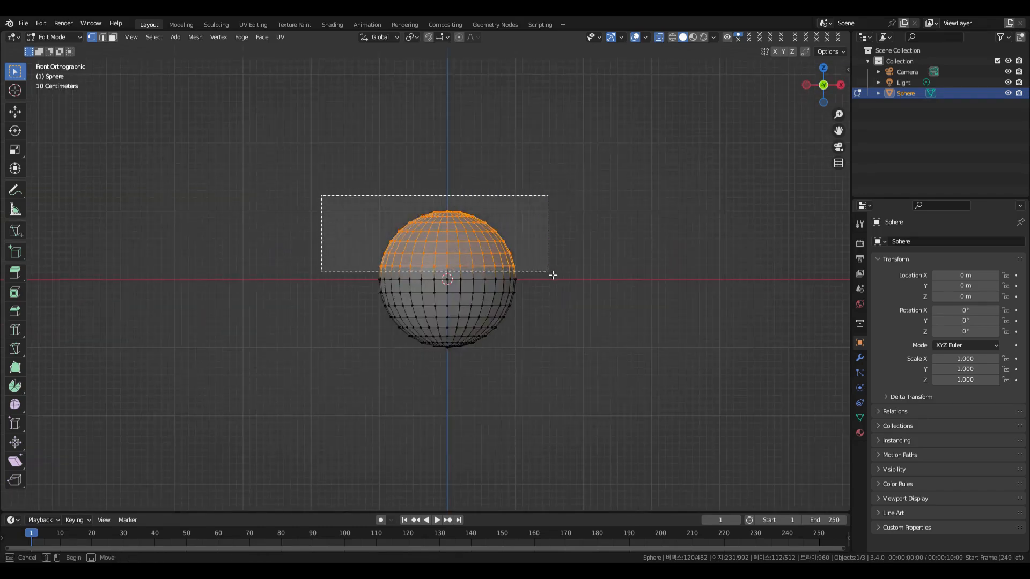
pyautogui.moveTo(478, 175)
pyautogui.mouseDown(button='middle')
pyautogui.moveTo(609, 184)
pyautogui.moveTo(482, 177)
pyautogui.mouseUp(button='middle')
pyautogui.press('KP_1')
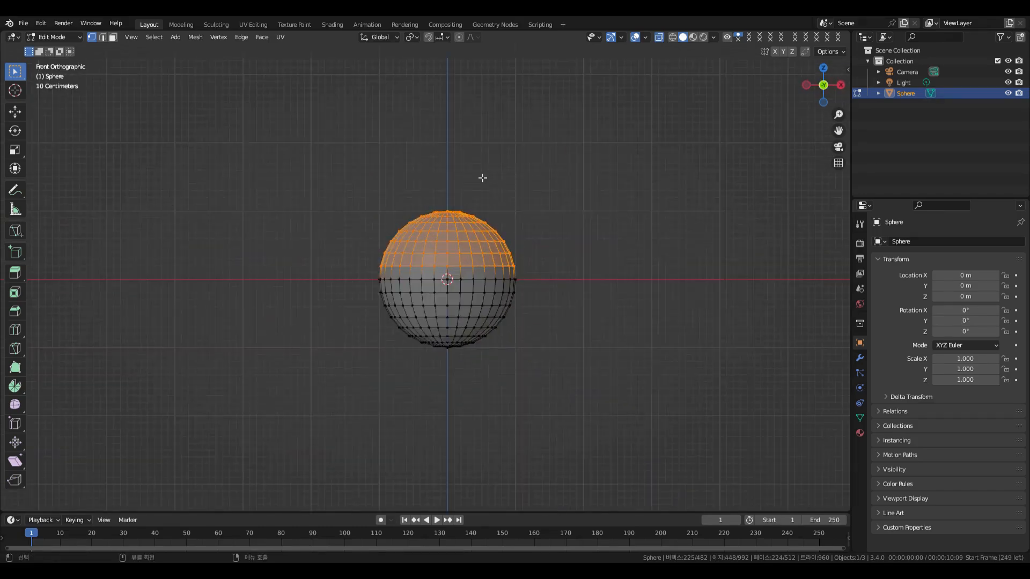
pyautogui.press('s')
pyautogui.press('Escape')
pyautogui.press('s')
pyautogui.press('z')
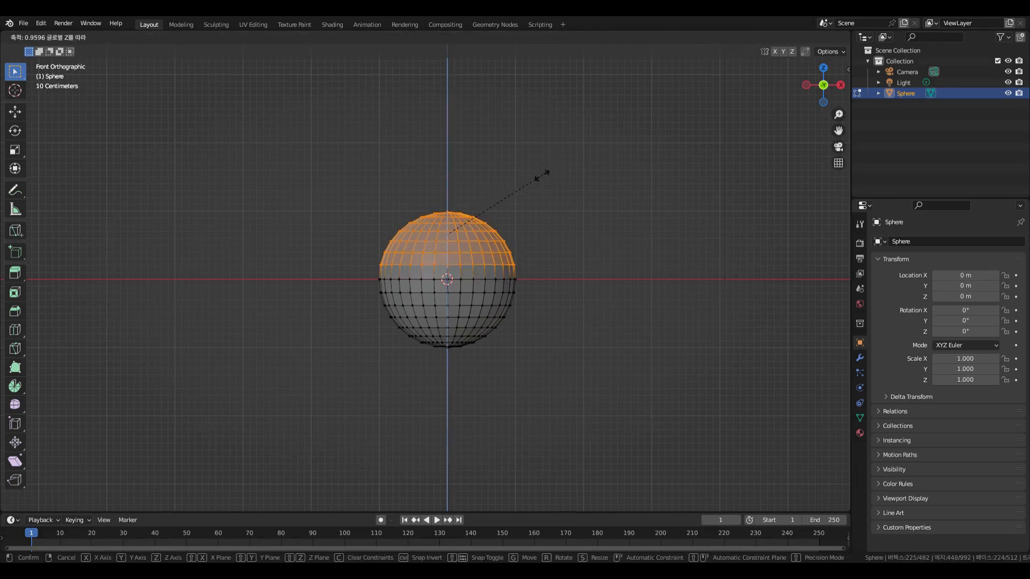
pyautogui.click(610, 95)
# Step: Move the stretched upper half up along Z by about 0.42 m and return to Object Mode
pyautogui.press('g')
pyautogui.press('z')
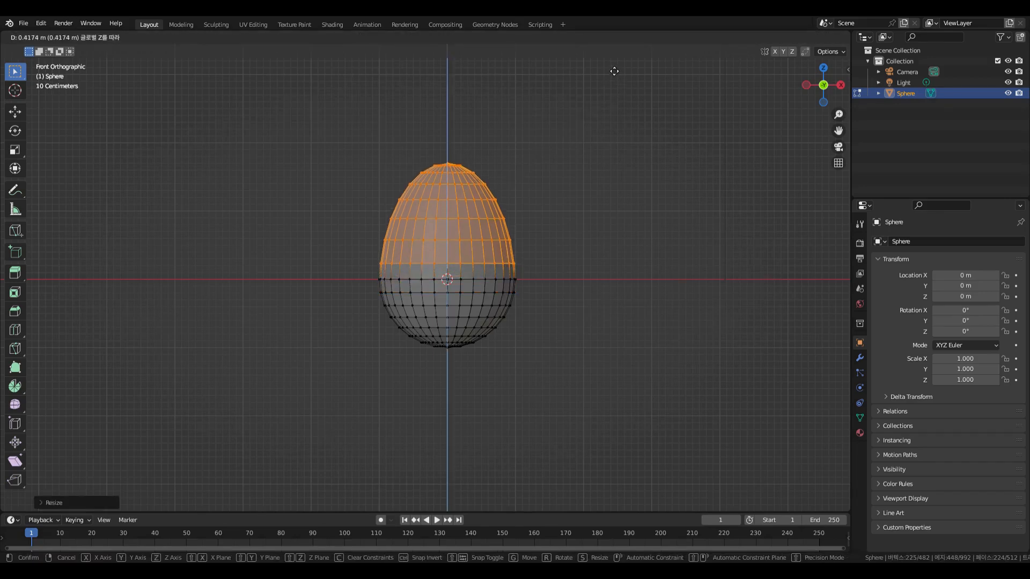
pyautogui.click(614, 73)
pyautogui.moveTo(646, 143); pyautogui.dragTo(650, 254, button='middle')
pyautogui.click(53, 37)
pyautogui.click(66, 49)
pyautogui.click(575, 208)
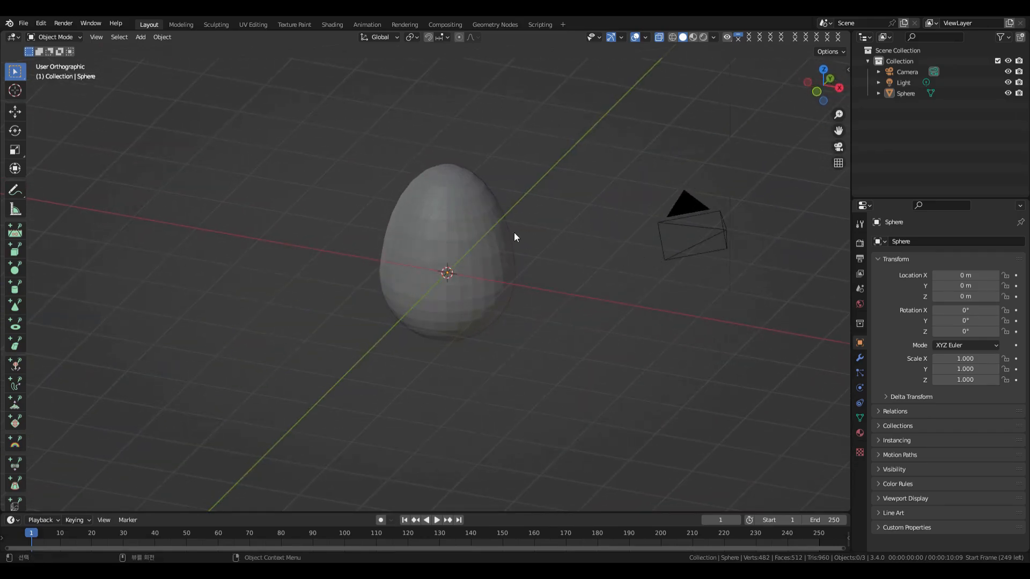
# Step: Switch the viewport to Material Preview shading and give the egg a new material
pyautogui.click(693, 37)
pyautogui.moveTo(601, 191)
pyautogui.mouseDown(button='middle')
pyautogui.moveTo(584, 181)
pyautogui.moveTo(590, 191)
pyautogui.mouseUp(button='middle')
pyautogui.click(859, 433)
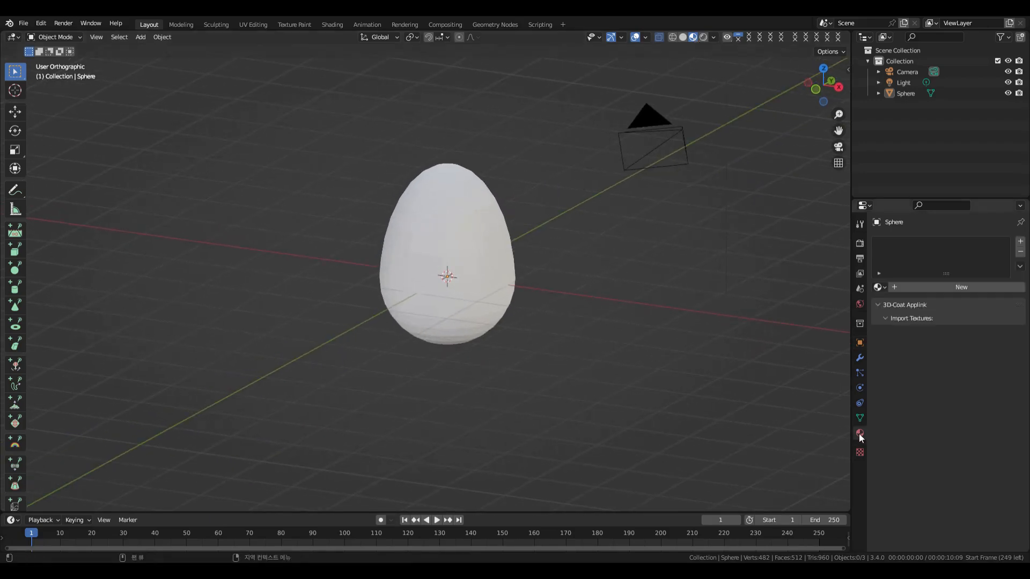
pyautogui.click(915, 287)
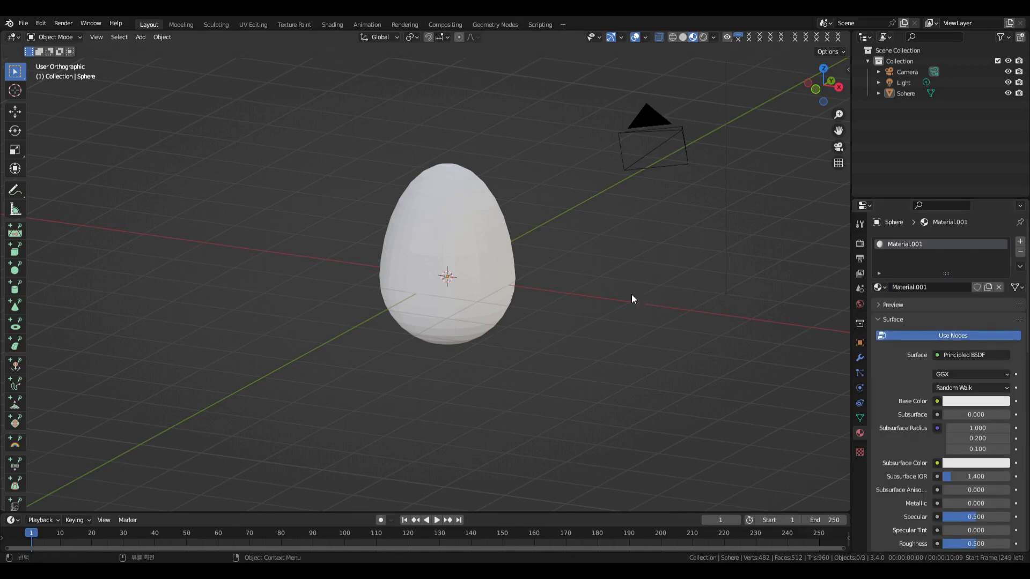
# Step: Add a plane mesh and move it out of the egg, placing it beside the egg along the X axis
pyautogui.moveTo(600, 268); pyautogui.dragTo(603, 257, button='middle')
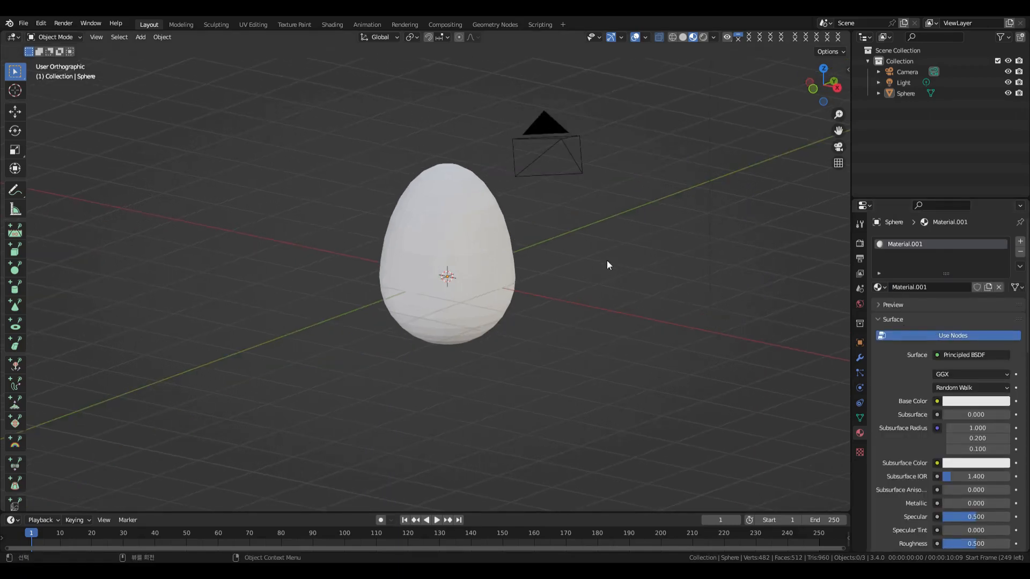
pyautogui.moveTo(601, 260); pyautogui.dragTo(480, 240, button='middle')
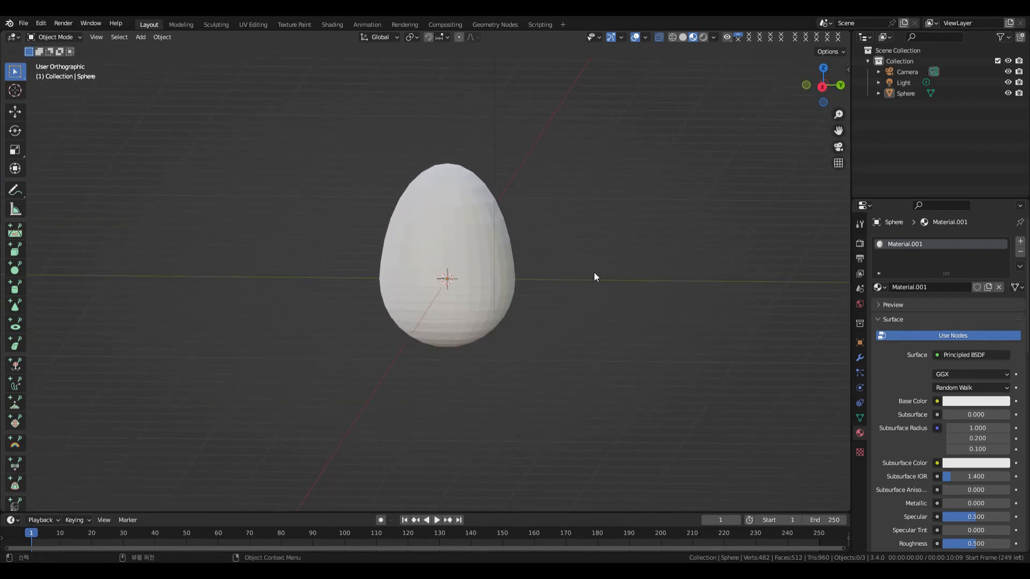
pyautogui.hotkey('shift', 'a')
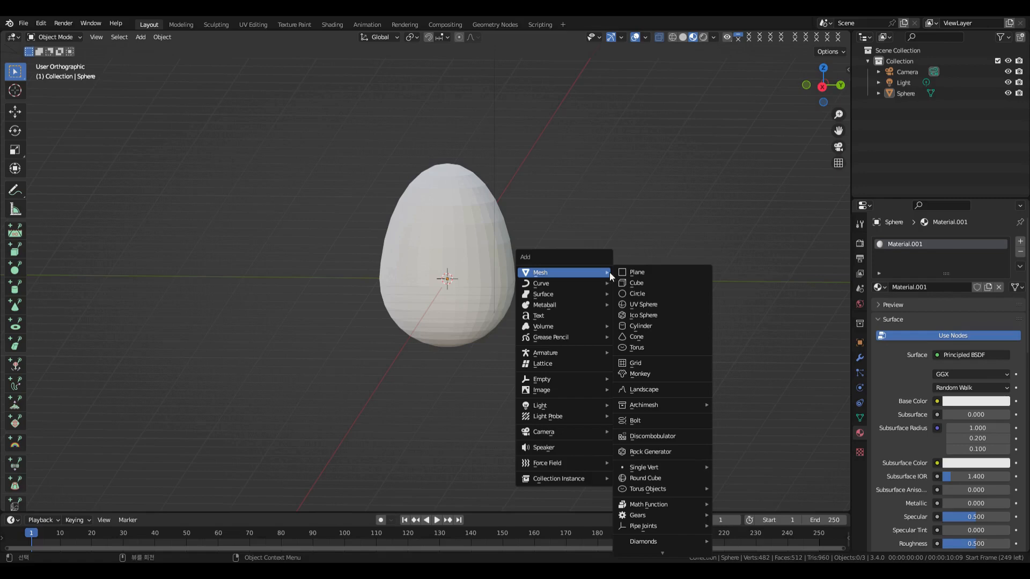
pyautogui.click(652, 272)
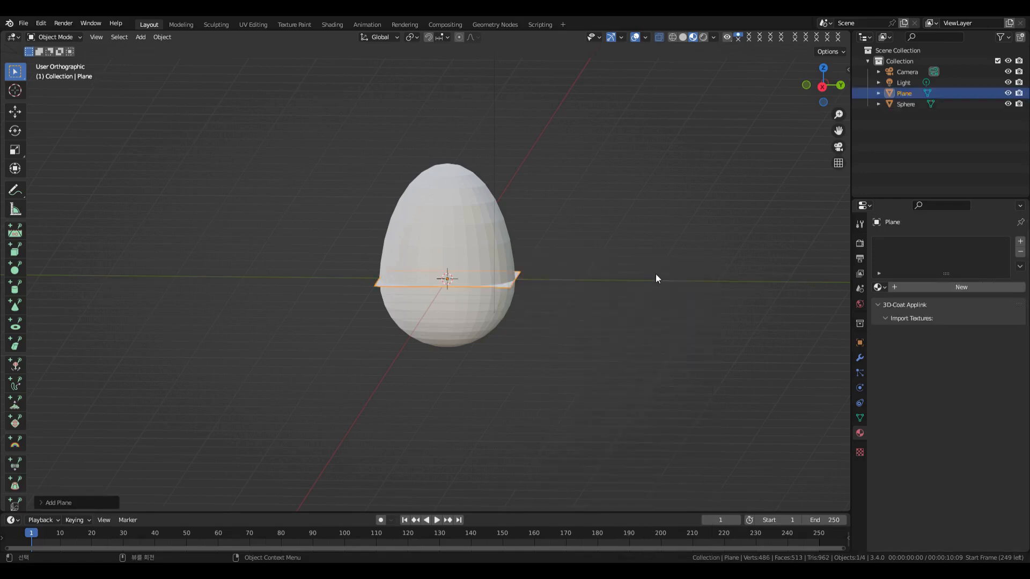
pyautogui.press('g')
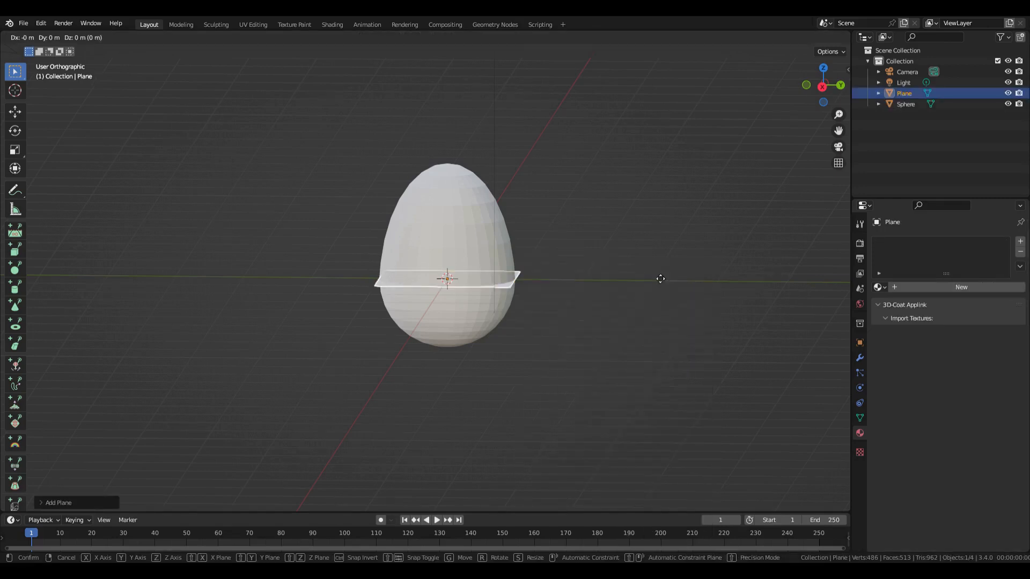
pyautogui.click(632, 336)
pyautogui.moveTo(632, 335); pyautogui.dragTo(593, 334, button='middle')
pyautogui.press('g')
pyautogui.press('x')
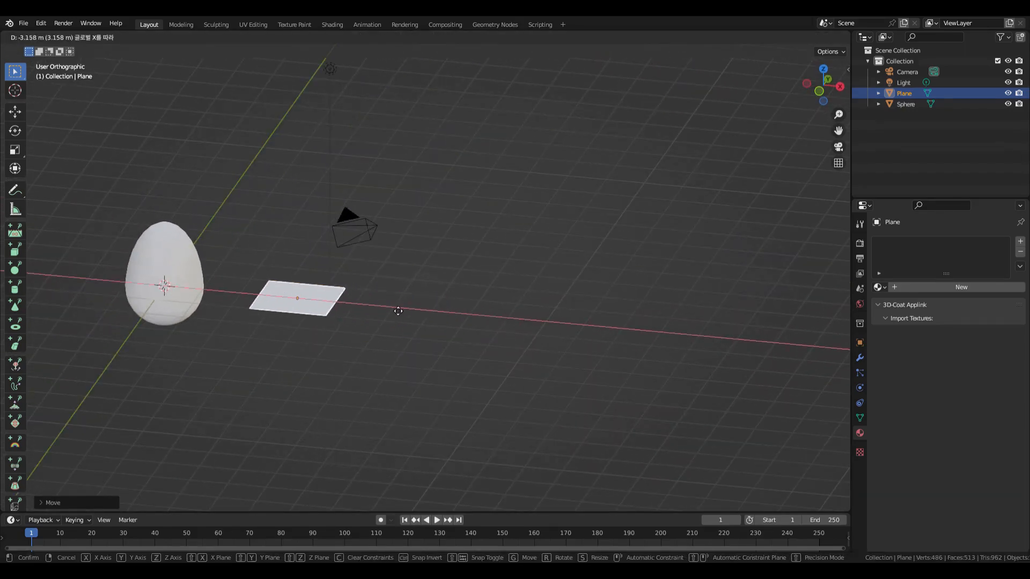
# Step: Scale the plane down to a small square and rotate it 90° about X so it stands upright
pyautogui.press('s')
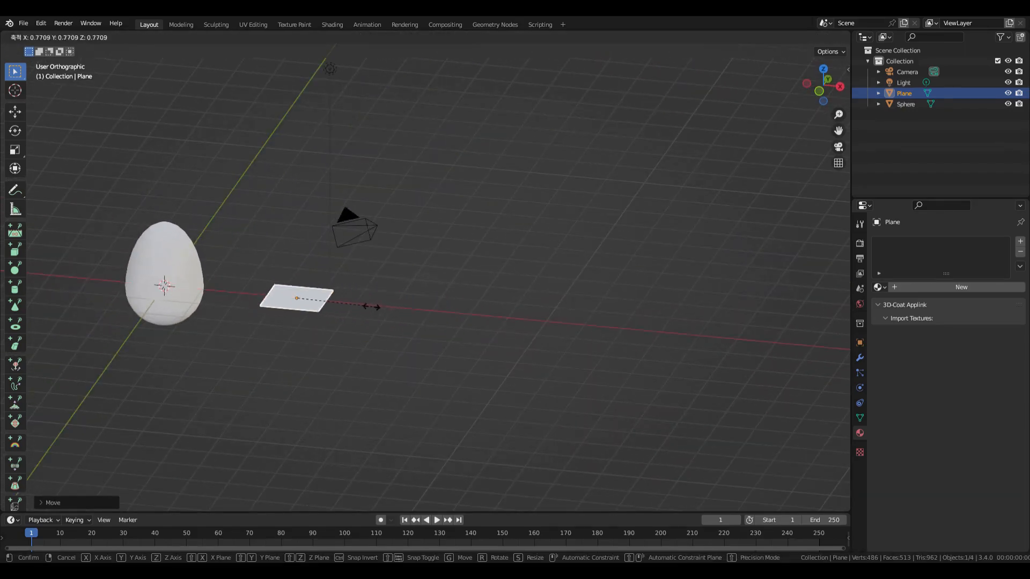
pyautogui.click(319, 301)
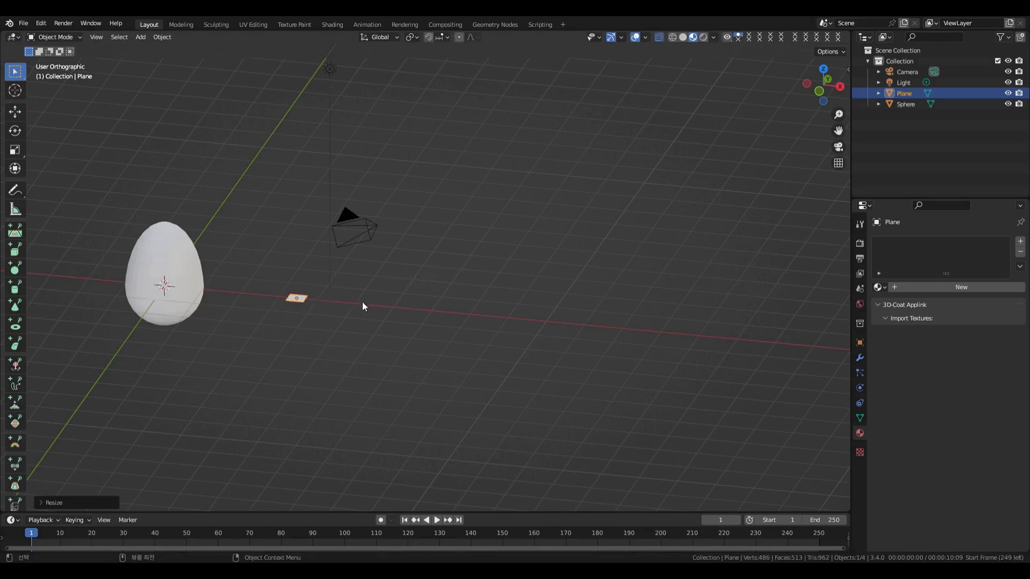
pyautogui.write('rx90')
pyautogui.press('Return')
# Step: Open the small upright plane in Edit Mode, seen close up
pyautogui.moveTo(362, 302)
pyautogui.mouseDown(button='middle')
pyautogui.moveTo(206, 293)
pyautogui.moveTo(365, 296)
pyautogui.mouseUp(button='middle')
pyautogui.scroll(4, 365, 315)
pyautogui.keyDown('shift'); pyautogui.moveTo(303, 318); pyautogui.dragTo(488, 331, button='middle'); pyautogui.keyUp('shift')
pyautogui.scroll(3, 488, 331)
pyautogui.click(54, 37)
pyautogui.click(53, 63)
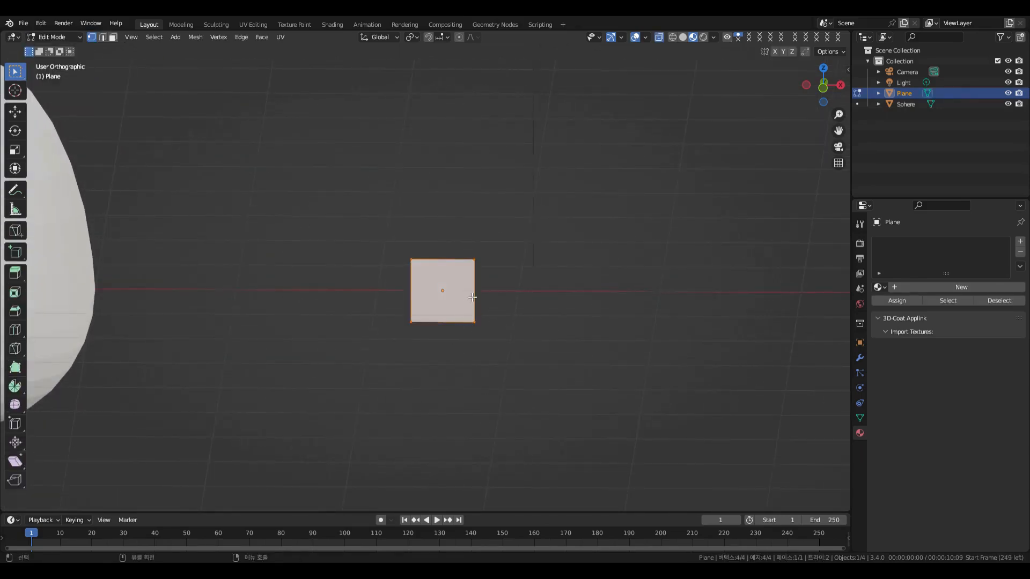
# Step: Add one horizontal and one vertical centred loop cut to divide the square plane into four equal faces
pyautogui.hotkey('ctrl', 'r')
pyautogui.click(499, 295)
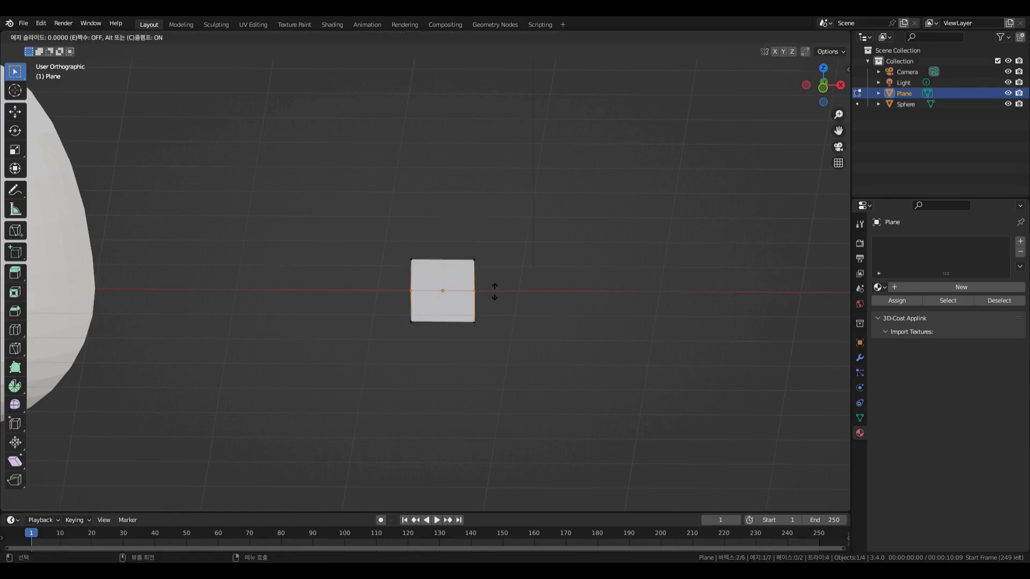
pyautogui.rightClick(493, 292)
pyautogui.moveTo(392, 314); pyautogui.dragTo(448, 331)
pyautogui.hotkey('ctrl', 'r')
pyautogui.click(429, 310)
pyautogui.rightClick(429, 310)
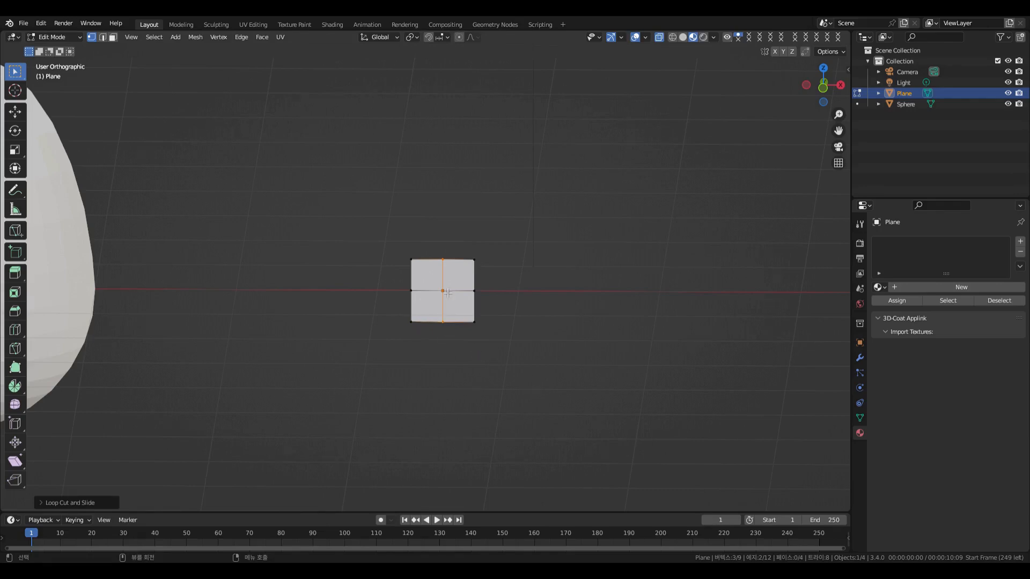
# Step: Move the plane's vertical centre edge loop down along Z so its upper and lower edges form a V
pyautogui.press('g')
pyautogui.press('z')
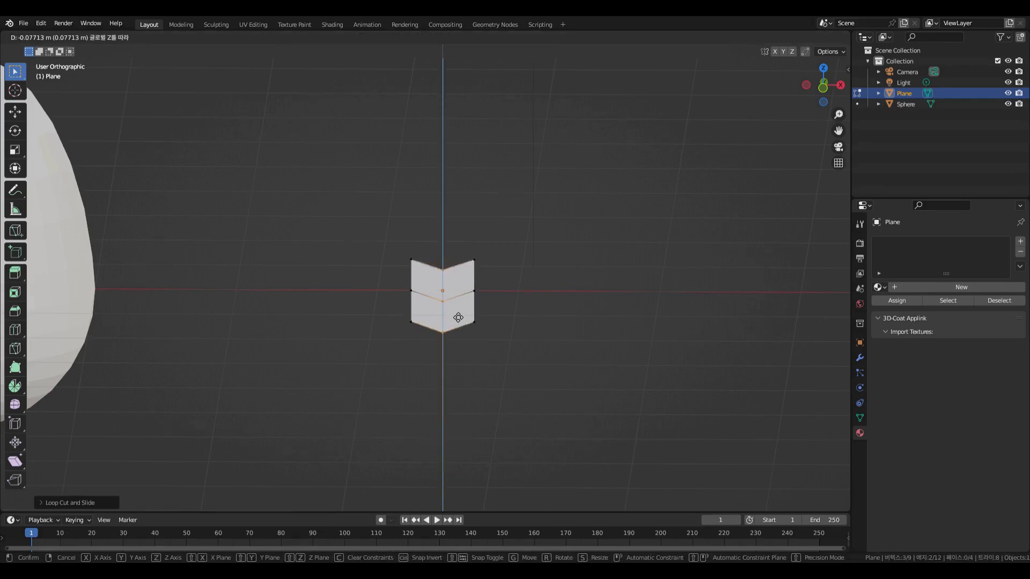
pyautogui.click(458, 319)
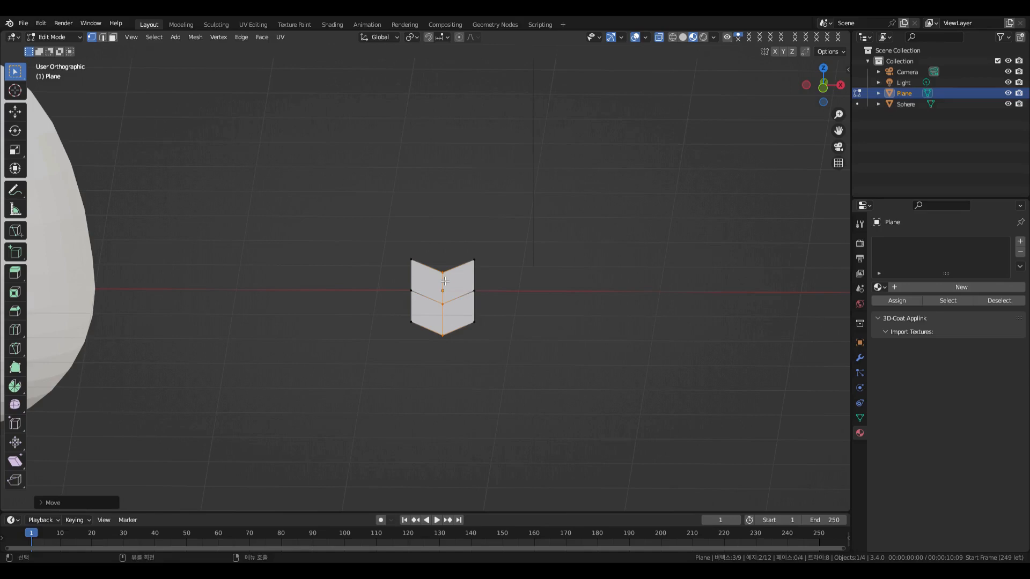
# Step: Add centred loop cuts across the plane's upper half and vertically through both its left and right halves
pyautogui.hotkey('ctrl', 'r')
pyautogui.click(417, 283)
pyautogui.rightClick(418, 283)
pyautogui.scroll(4, 514, 318)
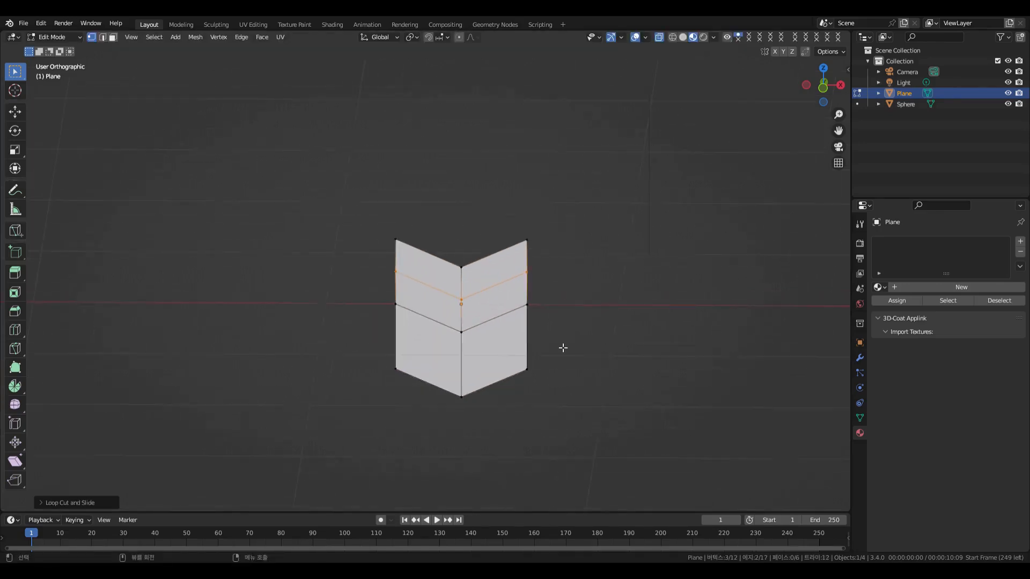
pyautogui.hotkey('ctrl', 'r')
pyautogui.click(434, 260)
pyautogui.rightClick(434, 260)
pyautogui.hotkey('ctrl', 'r')
pyautogui.click(469, 252)
pyautogui.rightClick(469, 252)
# Step: Lower the two outer top corner vertices along Z and scale them inward to round the heart's shoulders
pyautogui.click(397, 243)
pyautogui.keyDown('shift'); pyautogui.click(528, 244); pyautogui.keyUp('shift')
pyautogui.press('g')
pyautogui.press('z')
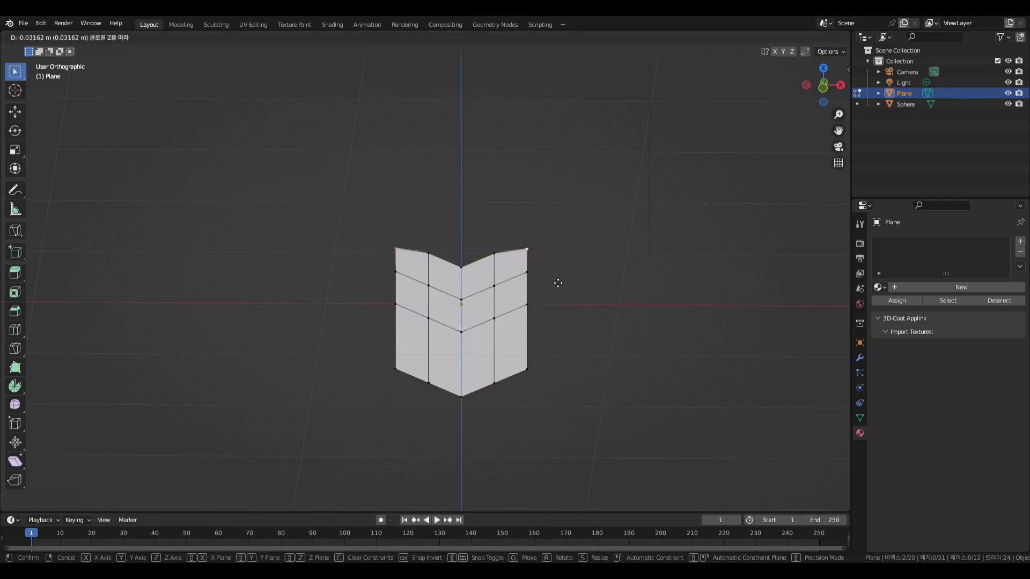
pyautogui.click(557, 288)
pyautogui.press('g')
pyautogui.press('x')
pyautogui.rightClick(544, 288)
pyautogui.press('s')
pyautogui.click(529, 284)
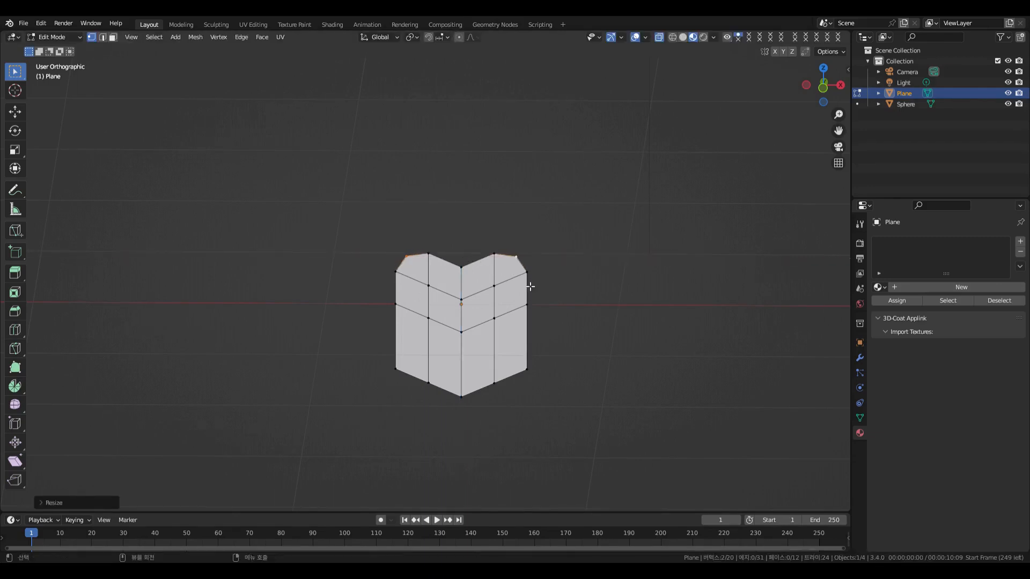
# Step: Raise the two outer bottom corner vertices along Z and scale them inward to taper the heart's lower sides
pyautogui.click(405, 377)
pyautogui.keyDown('shift'); pyautogui.click(533, 372); pyautogui.keyUp('shift')
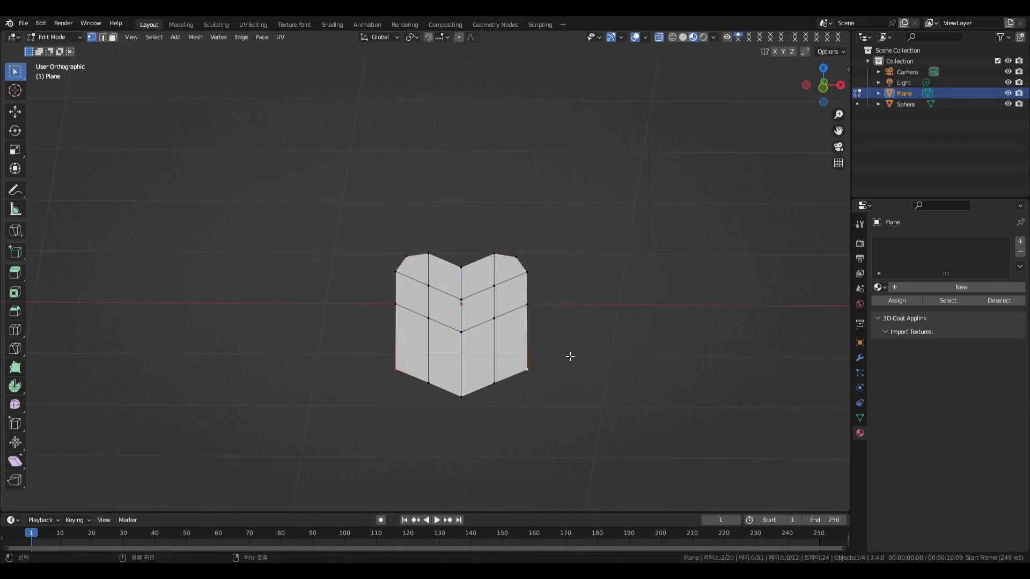
pyautogui.press('g')
pyautogui.press('z')
pyautogui.click(569, 331)
pyautogui.press('s')
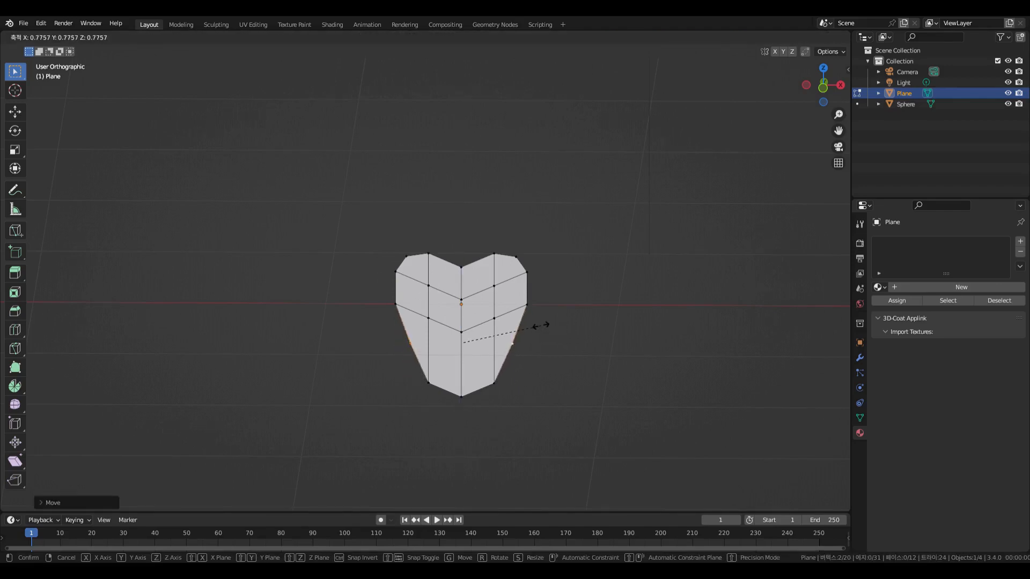
pyautogui.click(548, 350)
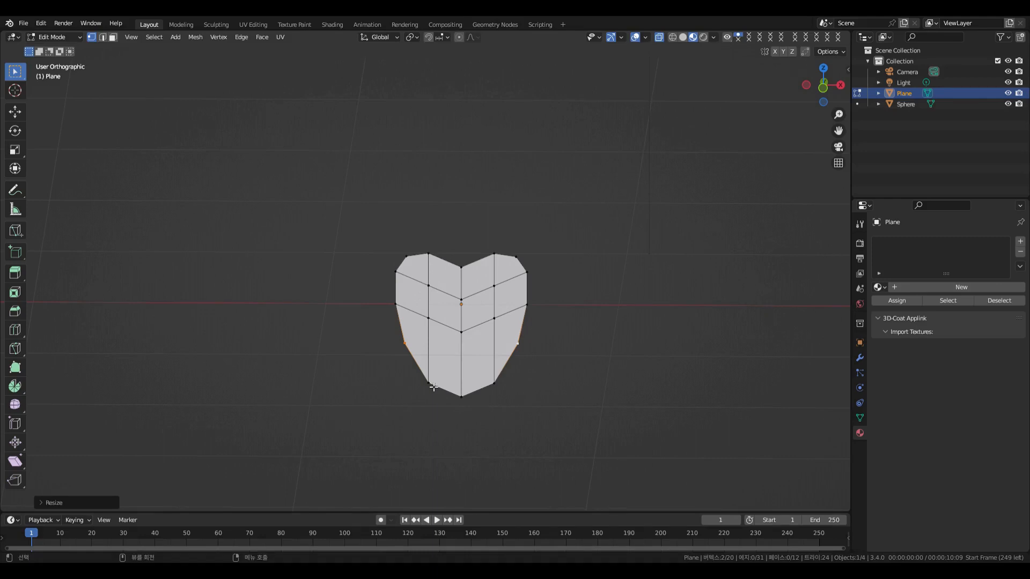
# Step: Try lowering the centre notch vertex along Z and shifting the four inner lobe vertices slightly down
pyautogui.click(462, 268)
pyautogui.press('g')
pyautogui.press('z')
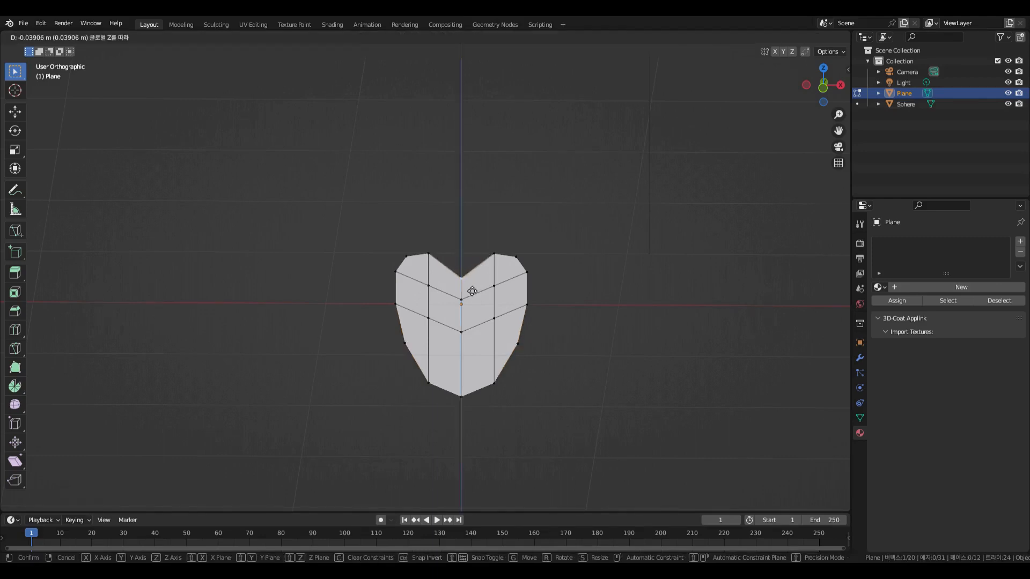
pyautogui.click(473, 296)
pyautogui.click(428, 255)
pyautogui.keyDown('shift'); pyautogui.click(494, 253); pyautogui.keyUp('shift')
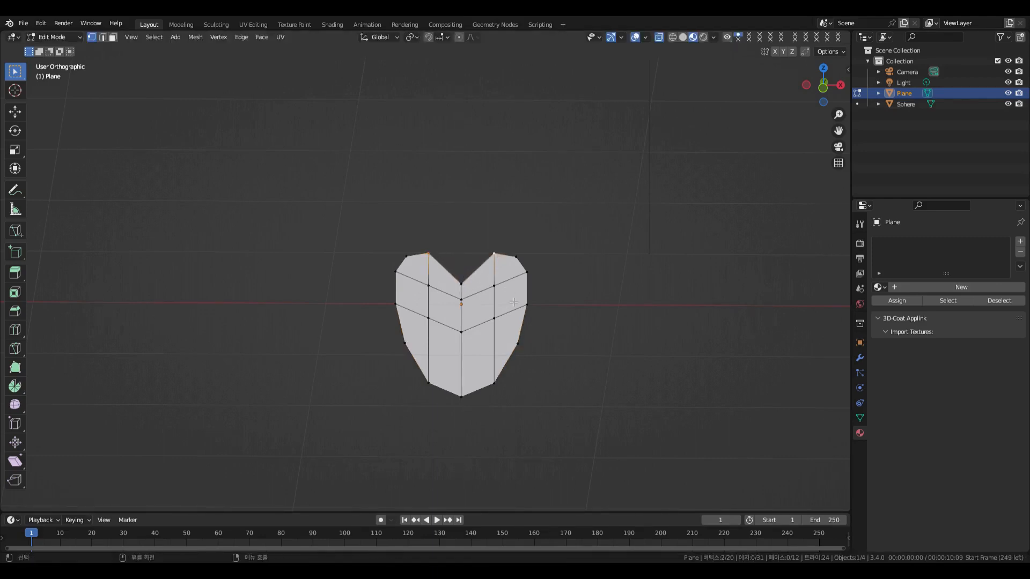
pyautogui.keyDown('shift'); pyautogui.click(429, 287); pyautogui.keyUp('shift')
pyautogui.keyDown('shift'); pyautogui.click(494, 286); pyautogui.keyUp('shift')
pyautogui.press('g')
pyautogui.press('z')
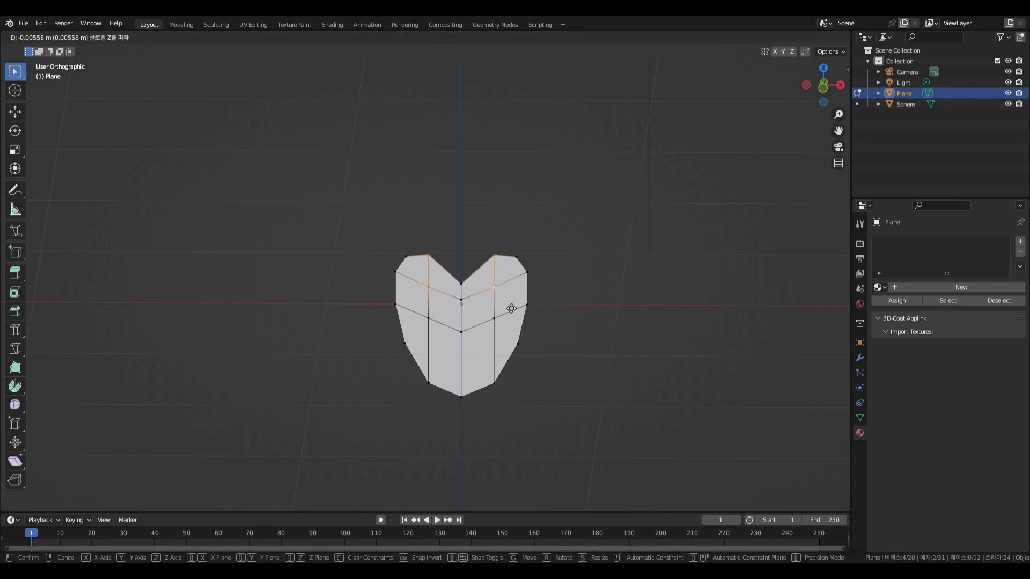
pyautogui.click(511, 309)
pyautogui.click(584, 285)
# Step: Undo the latest moves of the notch vertex and the inner lobe vertices
pyautogui.hotkey('ctrl', 'z')
pyautogui.hotkey('ctrl', 'z')
pyautogui.hotkey('ctrl', 'z')
pyautogui.hotkey('ctrl', 'z')
pyautogui.hotkey('ctrl', 'z')
pyautogui.hotkey('ctrl', 'z')
pyautogui.hotkey('ctrl', 'z')
pyautogui.hotkey('ctrl', 'z')
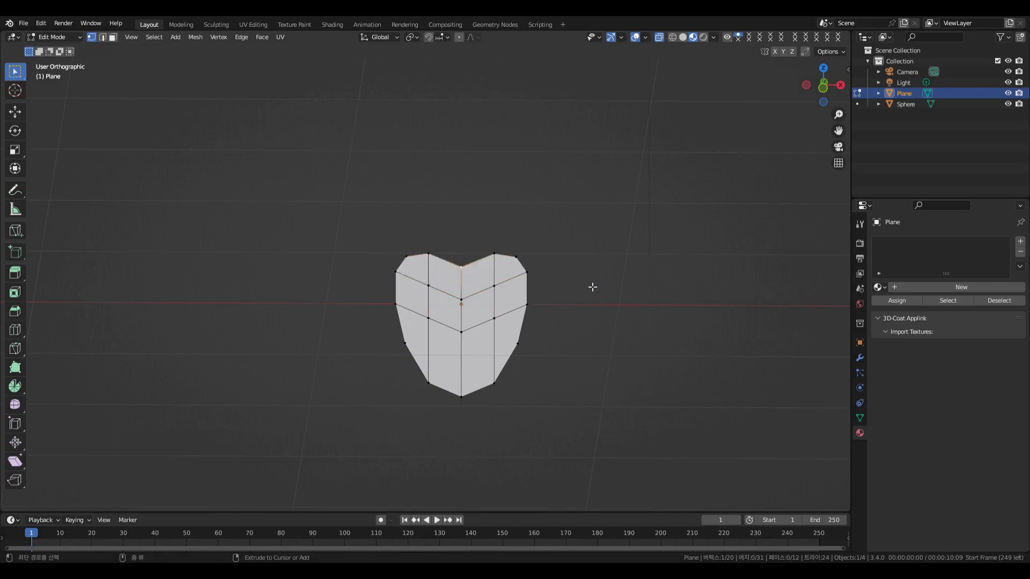
# Step: Add a centred vertical loop cut on each side of the heart's middle line
pyautogui.hotkey('ctrl', 'r')
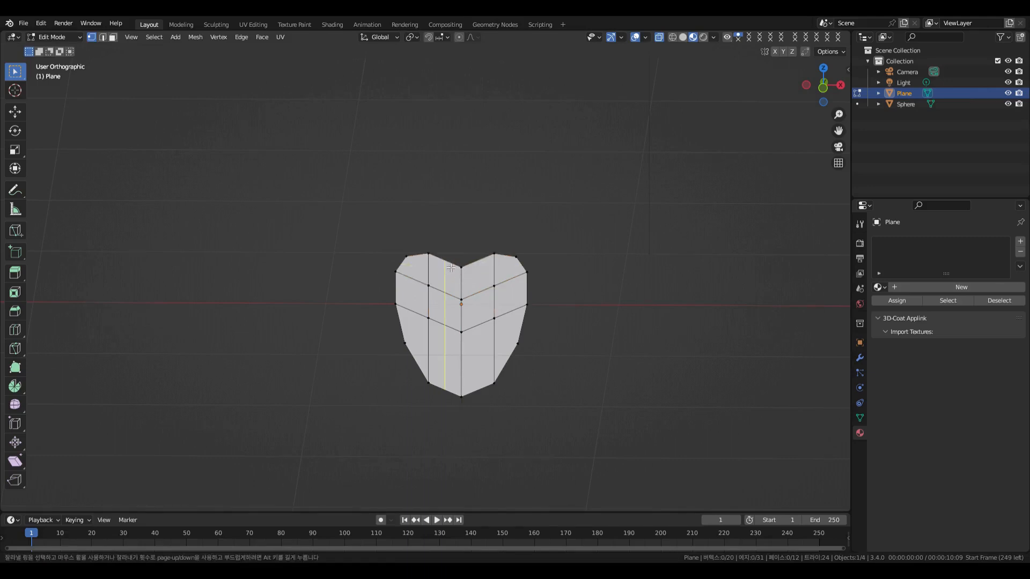
pyautogui.click(450, 268)
pyautogui.rightClick(449, 268)
pyautogui.hotkey('ctrl', 'r')
pyautogui.click(466, 279)
pyautogui.rightClick(465, 281)
# Step: Lower the three middle vertices of the top edge along Z, and the centre one further to deepen the notch
pyautogui.click(449, 277)
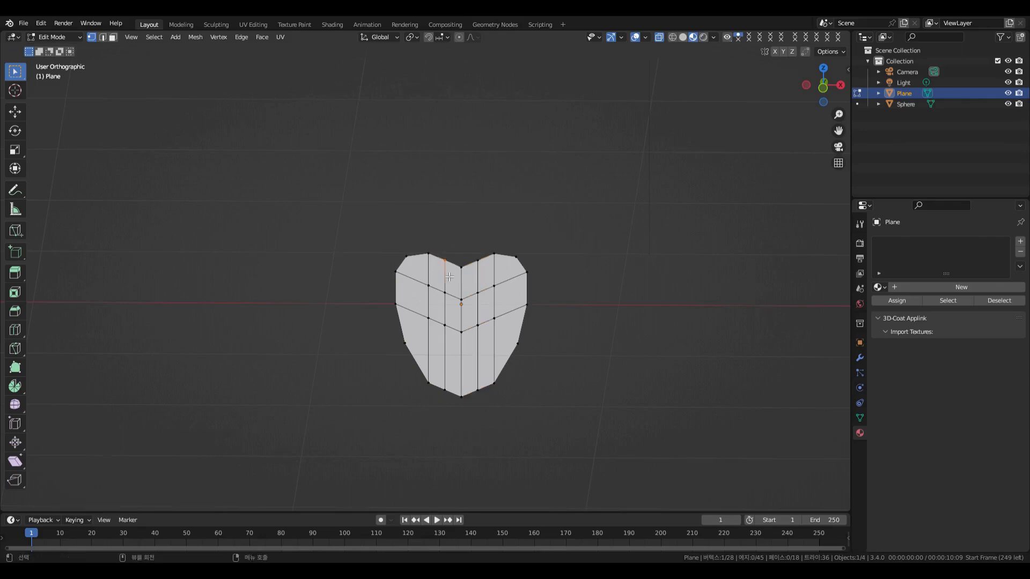
pyautogui.moveTo(443, 248); pyautogui.dragTo(482, 278)
pyautogui.press('g')
pyautogui.press('z')
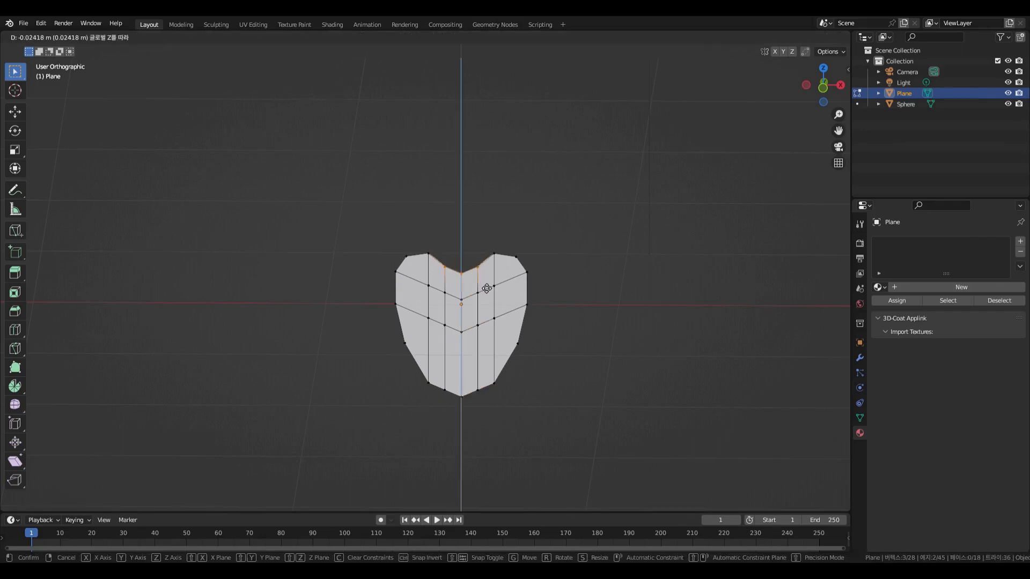
pyautogui.click(487, 292)
pyautogui.click(461, 278)
pyautogui.press('g')
pyautogui.press('z')
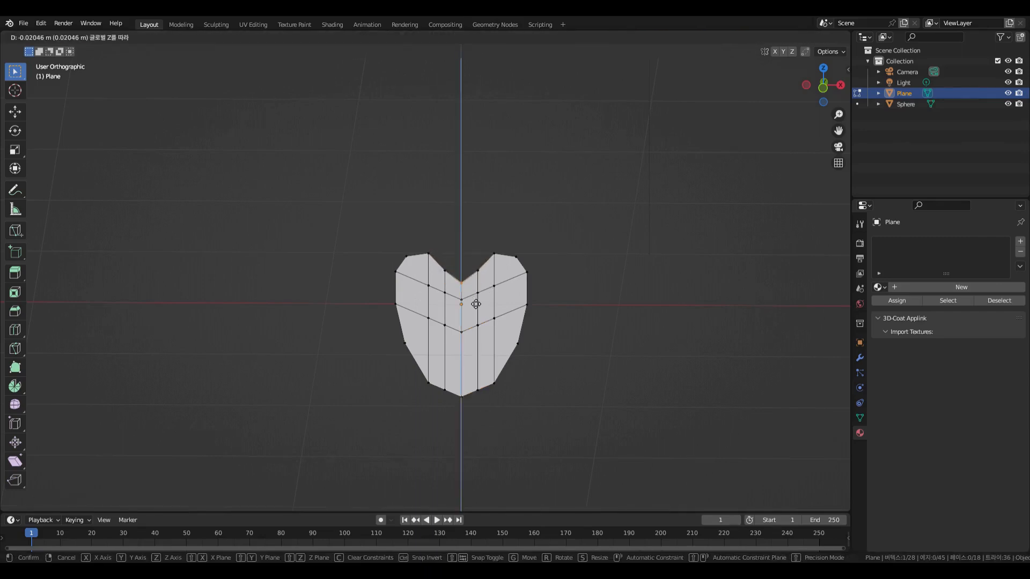
pyautogui.click(480, 288)
# Step: Move the two top-edge vertices flanking the notch slightly up along Z to round the heart's lobes
pyautogui.click(445, 268)
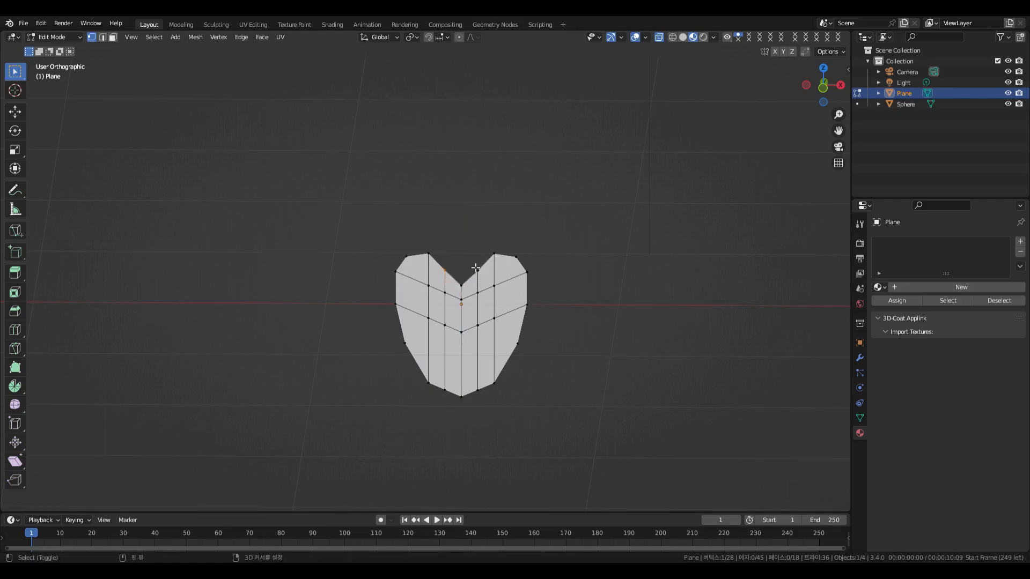
pyautogui.keyDown('shift'); pyautogui.click(477, 269); pyautogui.keyUp('shift')
pyautogui.press('g')
pyautogui.press('z')
pyautogui.click(485, 276)
# Step: Move the two lower-edge vertices beneath the lobe centres slightly up along Z to smooth the tapering outline
pyautogui.click(428, 382)
pyautogui.keyDown('shift'); pyautogui.click(494, 382); pyautogui.keyUp('shift')
pyautogui.press('g')
pyautogui.press('z')
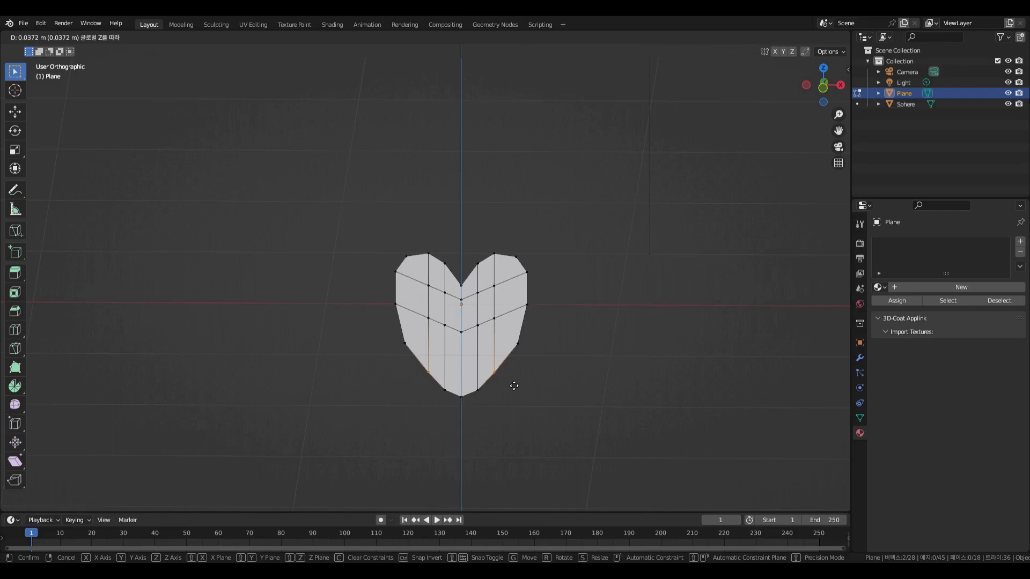
pyautogui.click(515, 387)
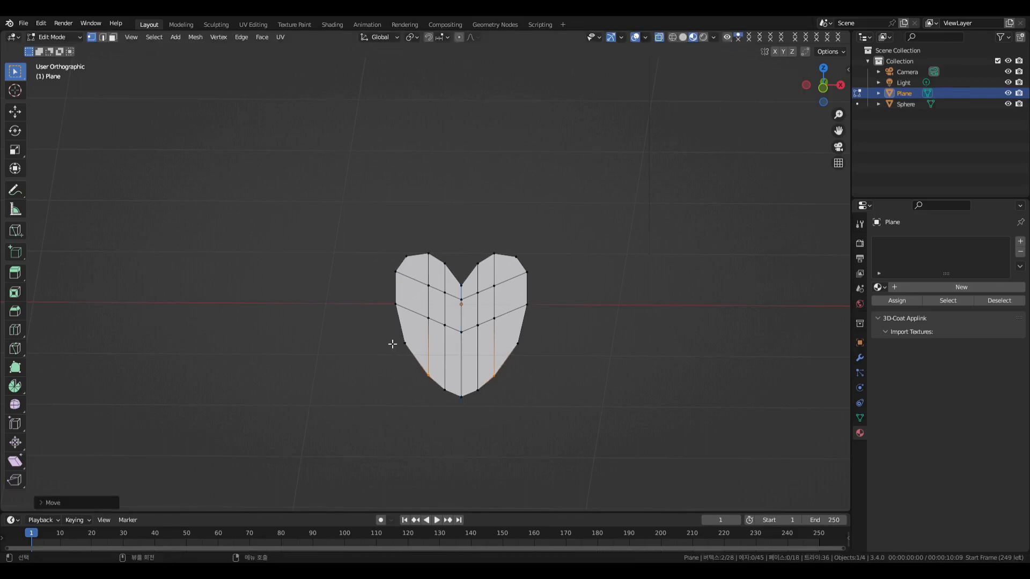
# Step: Move all seven vertices of the heart's lower edge up about 0.07 m along Z to shorten it
pyautogui.moveTo(392, 342); pyautogui.dragTo(537, 408)
pyautogui.press('g')
pyautogui.press('z')
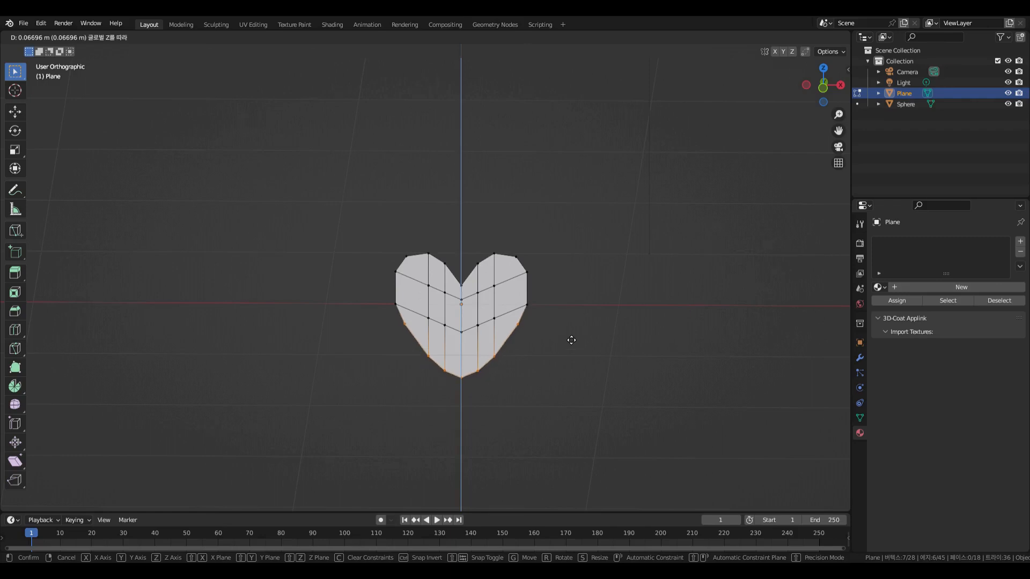
pyautogui.click(571, 340)
# Step: Return the finished heart to Object Mode and scale it down
pyautogui.moveTo(570, 340)
pyautogui.mouseDown(button='middle')
pyautogui.moveTo(577, 363)
pyautogui.moveTo(542, 370)
pyautogui.moveTo(613, 363)
pyautogui.moveTo(575, 351)
pyautogui.mouseUp(button='middle')
pyautogui.scroll(2, 582, 367)
pyautogui.click(63, 39)
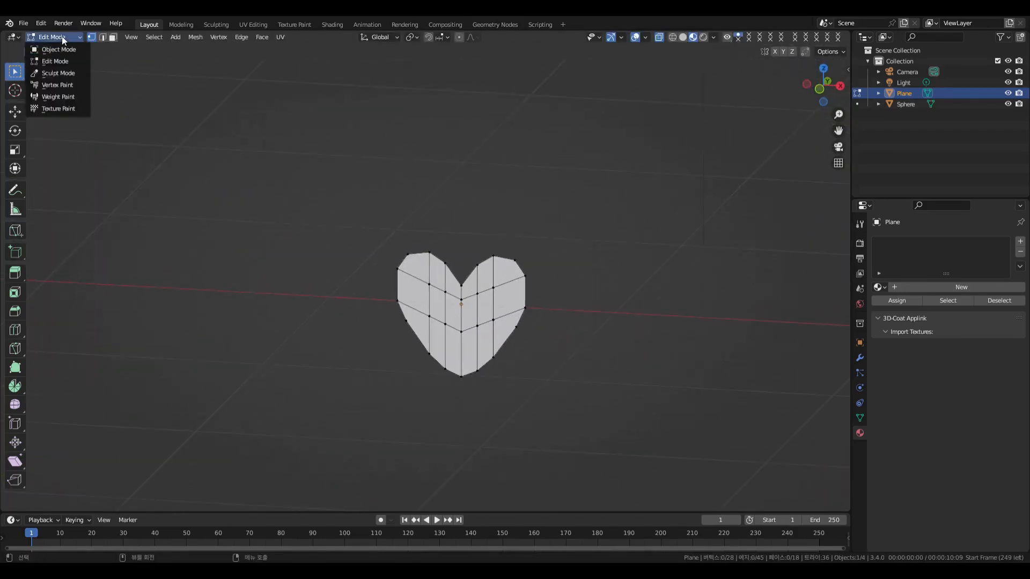
pyautogui.click(58, 49)
pyautogui.scroll(-8, 566, 328)
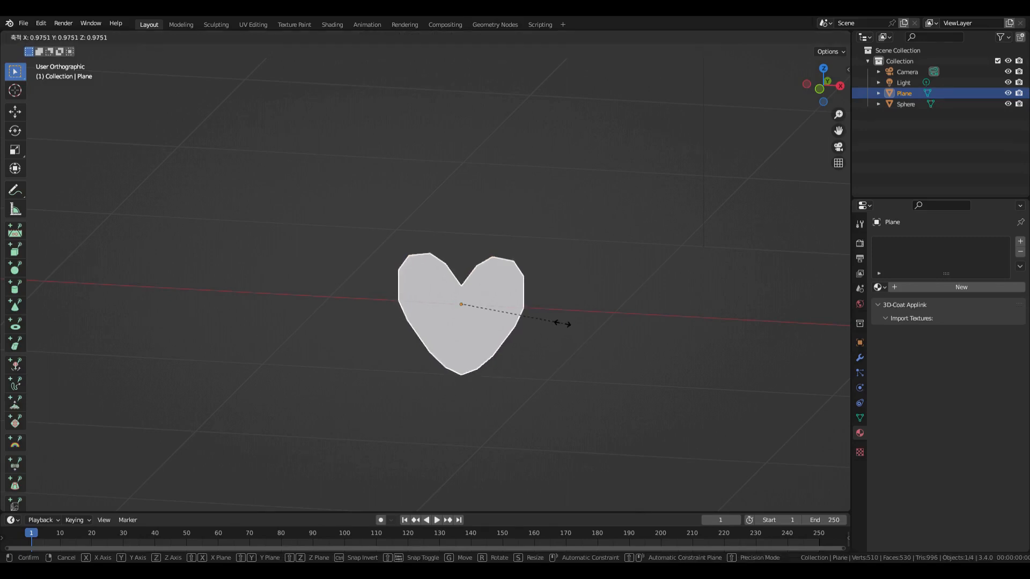
pyautogui.click(514, 311)
pyautogui.scroll(-3, 581, 328)
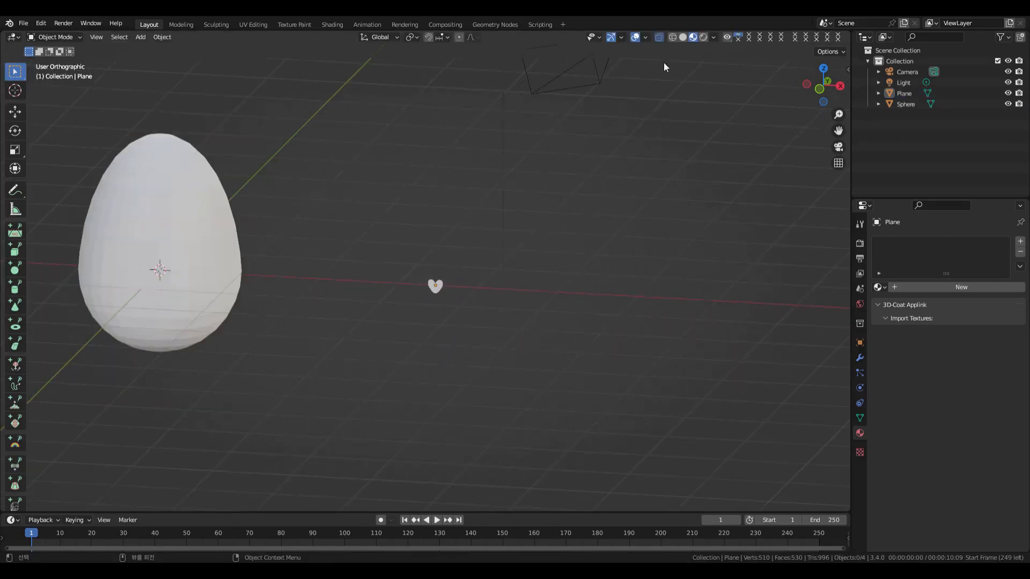
pyautogui.click(435, 287)
pyautogui.moveTo(540, 287)
pyautogui.mouseDown(button='middle')
pyautogui.moveTo(438, 259)
pyautogui.moveTo(532, 281)
pyautogui.moveTo(554, 276)
pyautogui.mouseUp(button='middle')
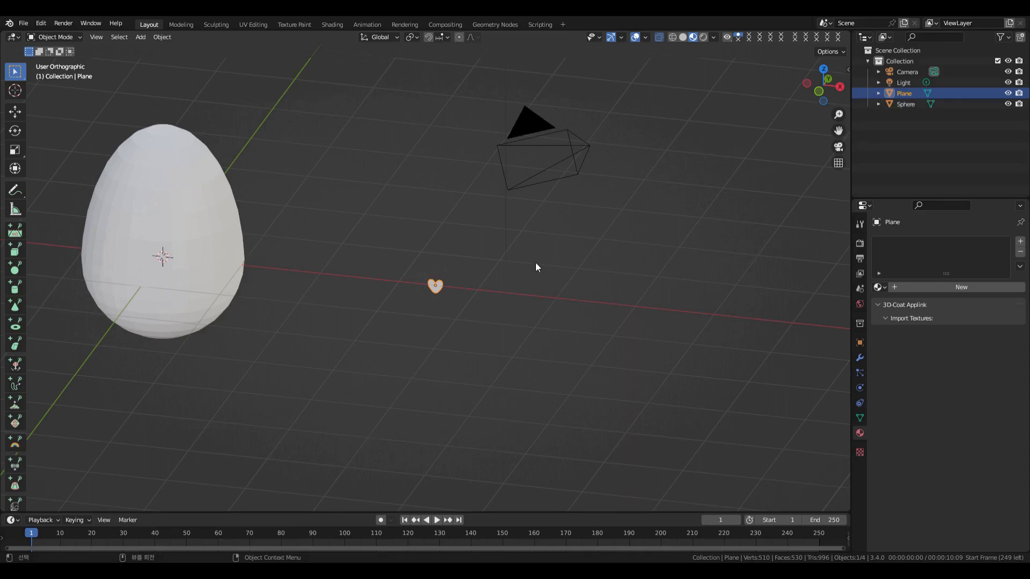
pyautogui.click(465, 288)
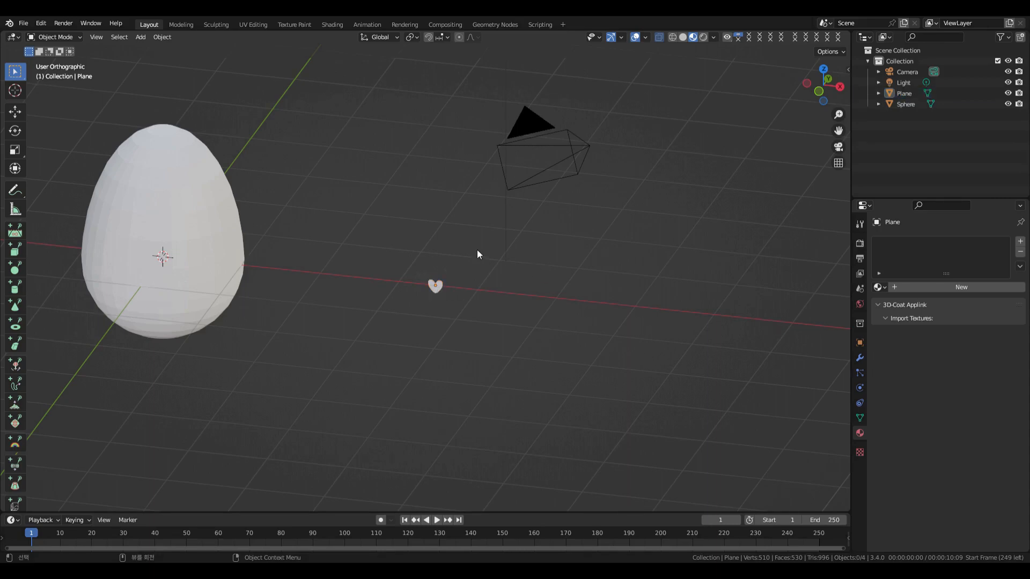
pyautogui.click(439, 291)
pyautogui.click(475, 255)
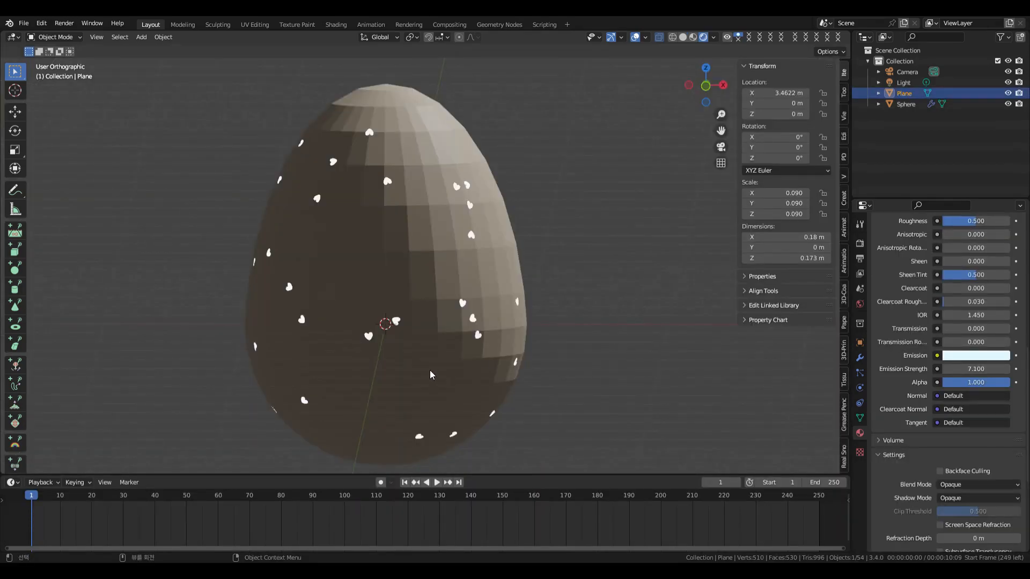
# Step: Examine the hearts scattered over the finished egg and the source heart beside it up close
pyautogui.scroll(3, 597, 351)
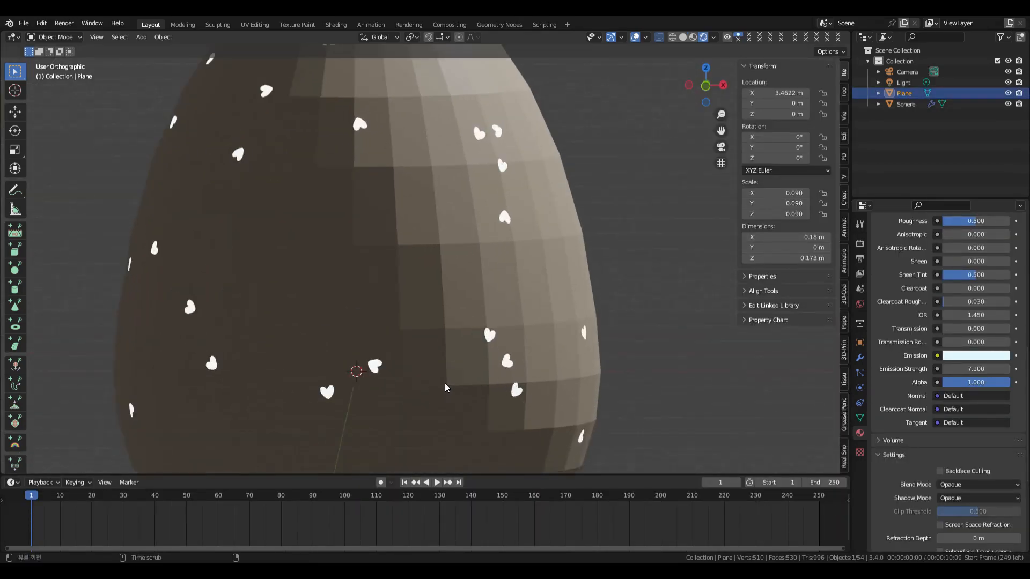
pyautogui.scroll(-7, 692, 345)
pyautogui.keyDown('shift'); pyautogui.moveTo(676, 310); pyautogui.dragTo(545, 317, button='middle'); pyautogui.keyUp('shift')
pyautogui.scroll(5, 674, 347)
pyautogui.keyDown('shift'); pyautogui.moveTo(674, 347); pyautogui.dragTo(573, 331, button='middle'); pyautogui.keyUp('shift')
pyautogui.scroll(3, 664, 359)
pyautogui.scroll(-5, 519, 345)
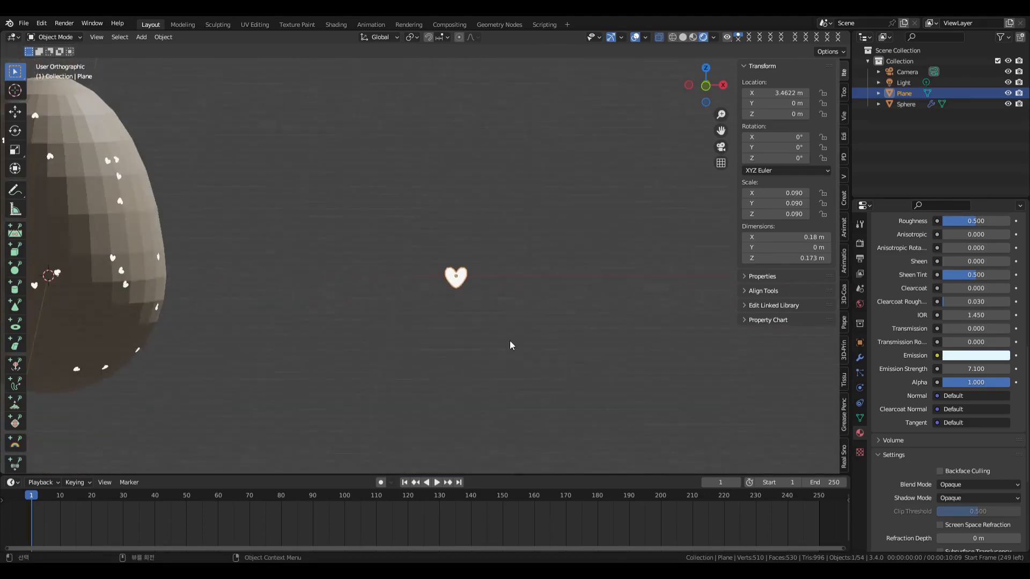
pyautogui.keyDown('shift'); pyautogui.moveTo(393, 319); pyautogui.dragTo(663, 336, button='middle'); pyautogui.keyUp('shift')
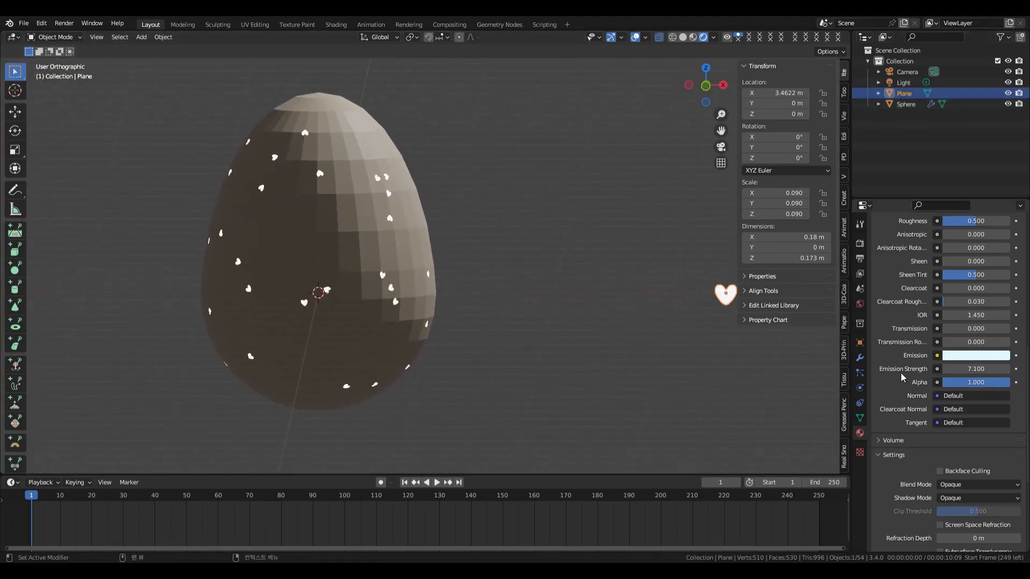
# Step: Set the heart material's Subsurface IOR to 1.1
pyautogui.scroll(5, 944, 321)
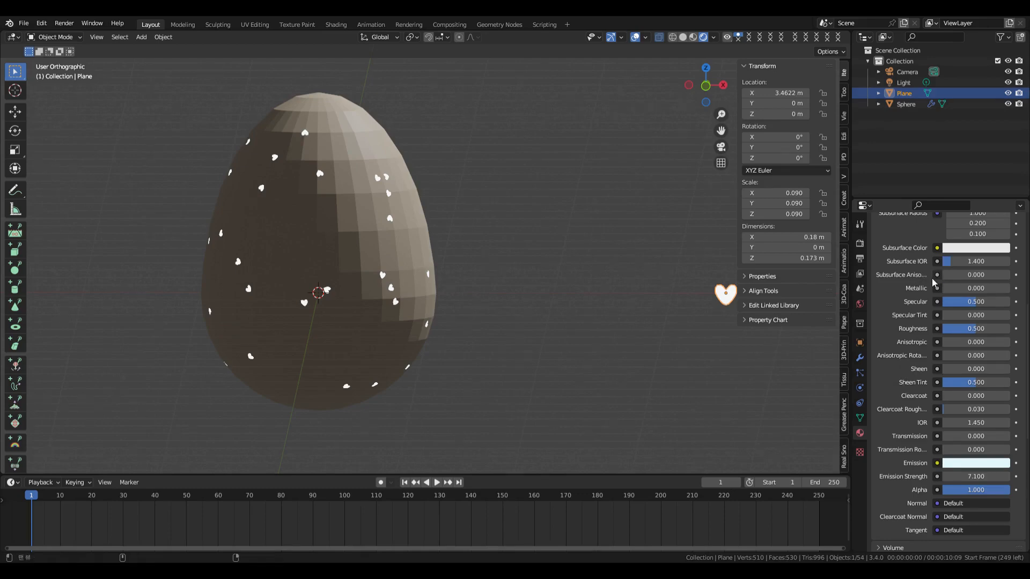
pyautogui.click(978, 264)
pyautogui.write('1')
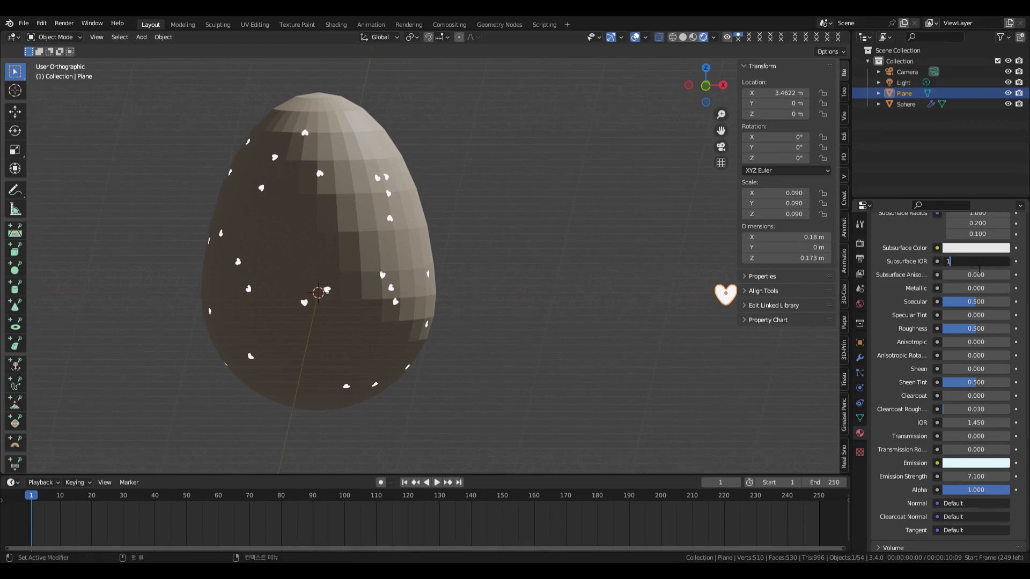
pyautogui.write('.1')
pyautogui.press('Return')
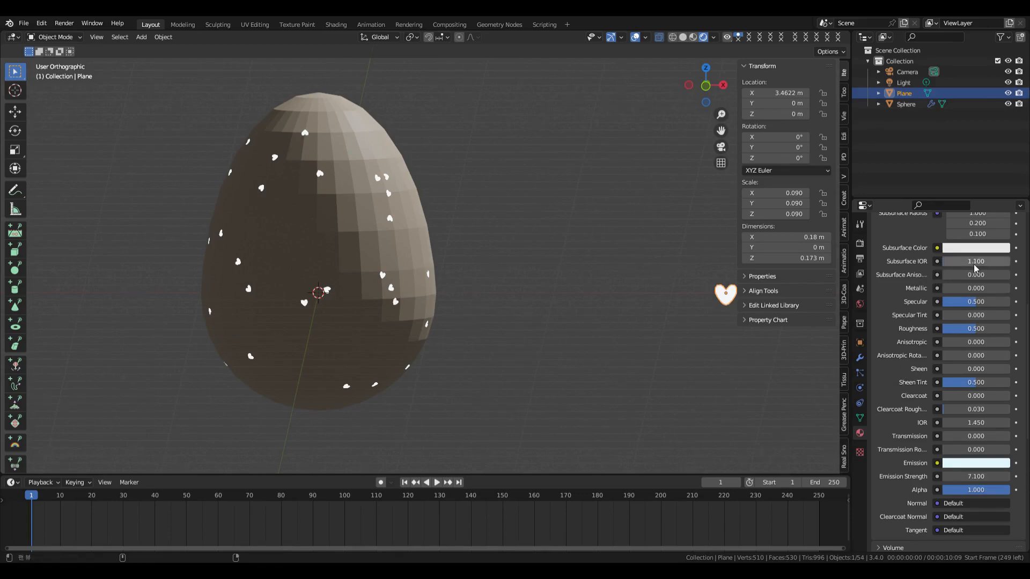
pyautogui.click(960, 290)
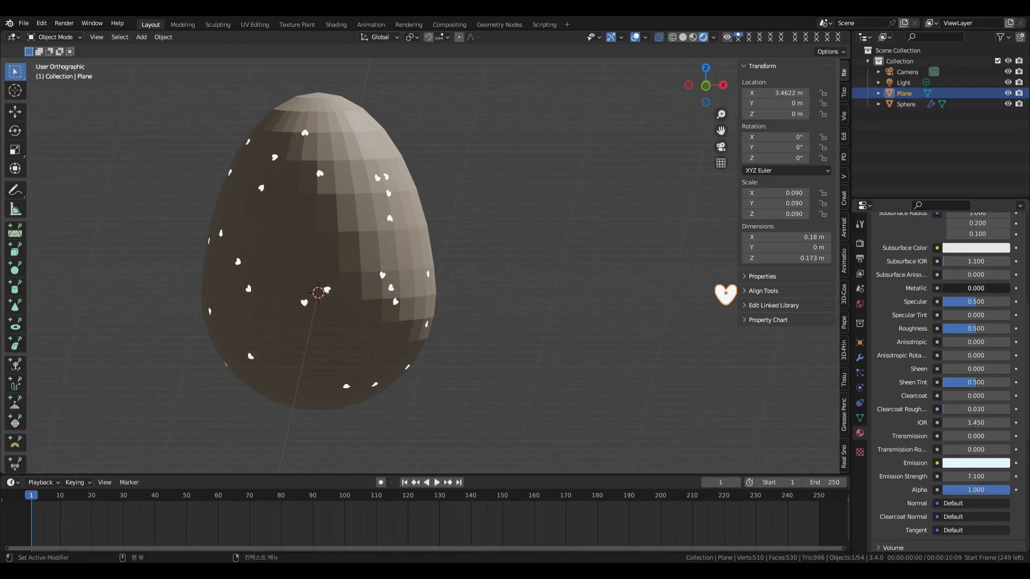
# Step: Set the heart material's Metallic to 1 and its Specular to 0.15
pyautogui.write('1')
pyautogui.press('Return')
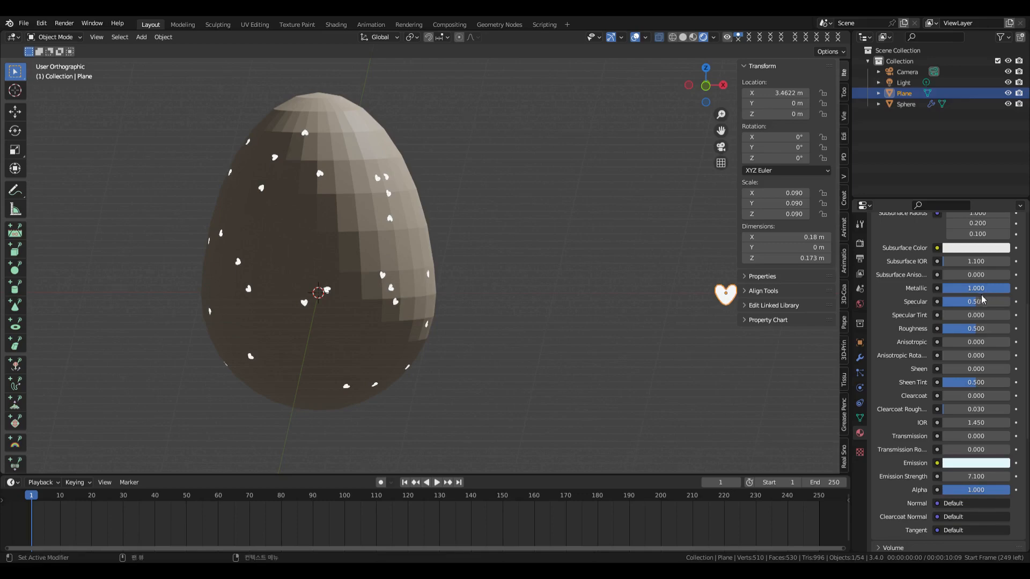
pyautogui.click(982, 302)
pyautogui.write('1.5')
pyautogui.press('Return')
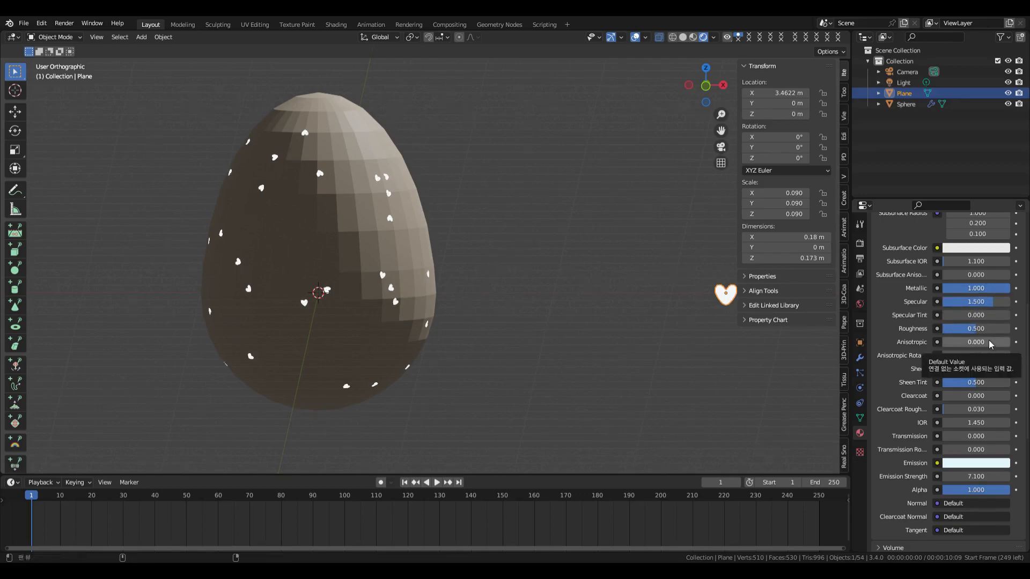
pyautogui.click(965, 305)
pyautogui.write('0.15')
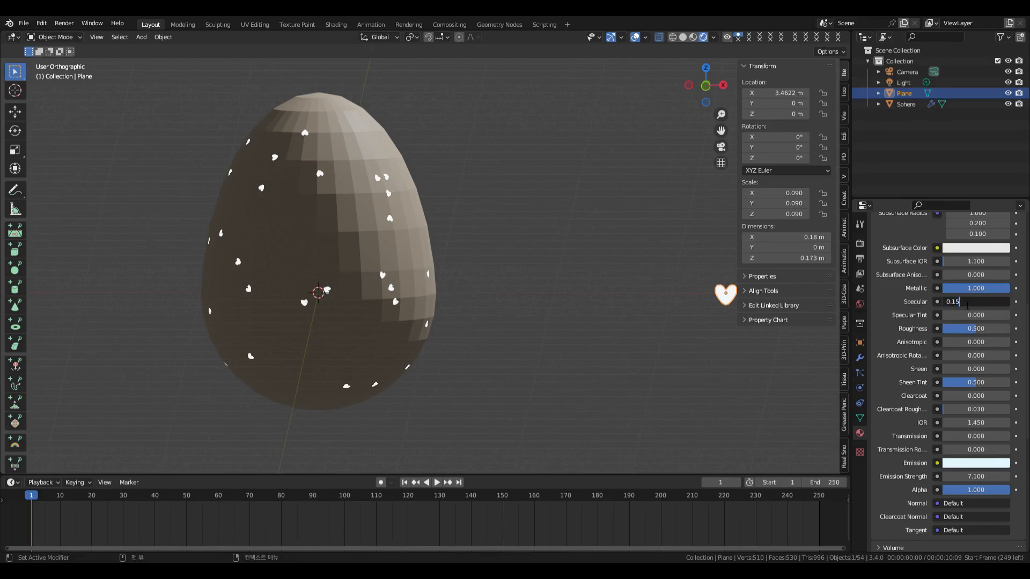
pyautogui.press('Return')
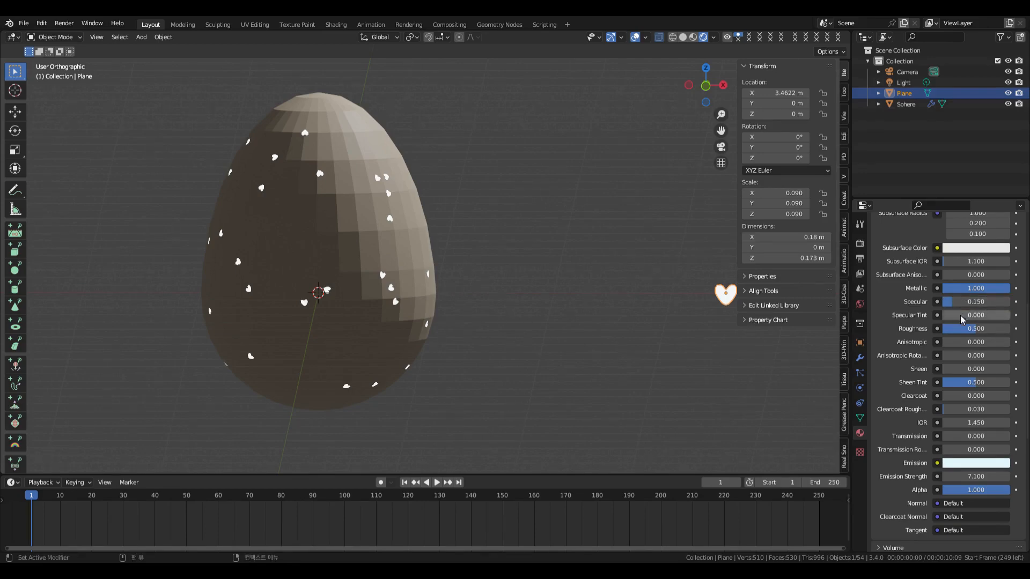
# Step: Set the heart material's Roughness to 0.45 and its Sheen to 0.25
pyautogui.click(968, 329)
pyautogui.write('0.45')
pyautogui.press('Return')
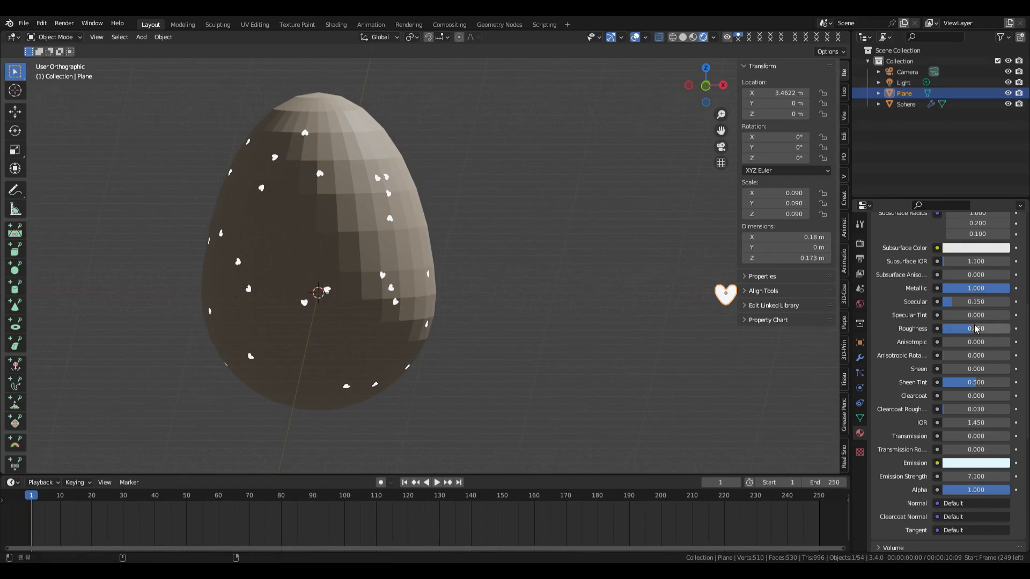
pyautogui.click(960, 368)
pyautogui.write('0.')
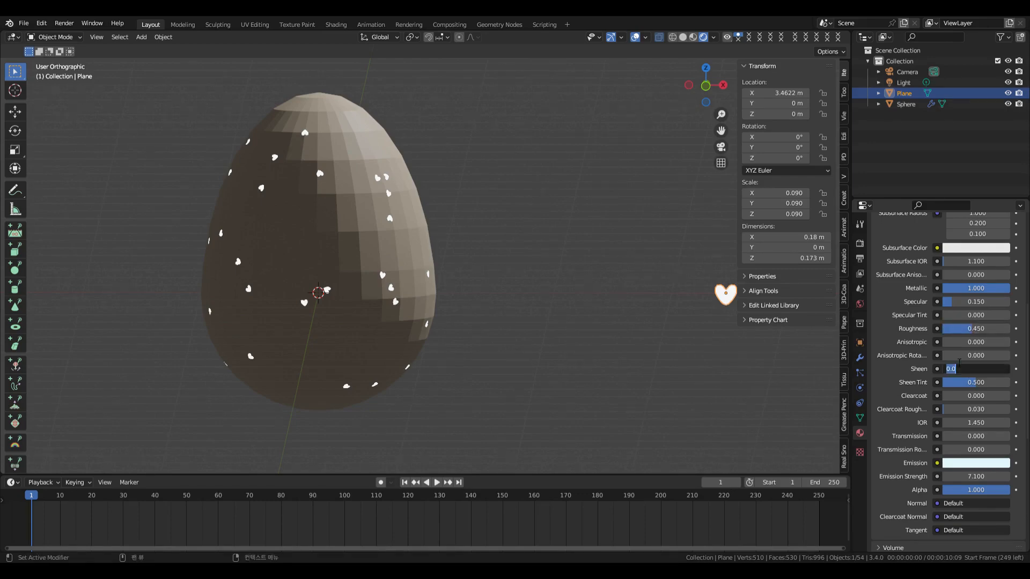
pyautogui.write('25')
pyautogui.press('Return')
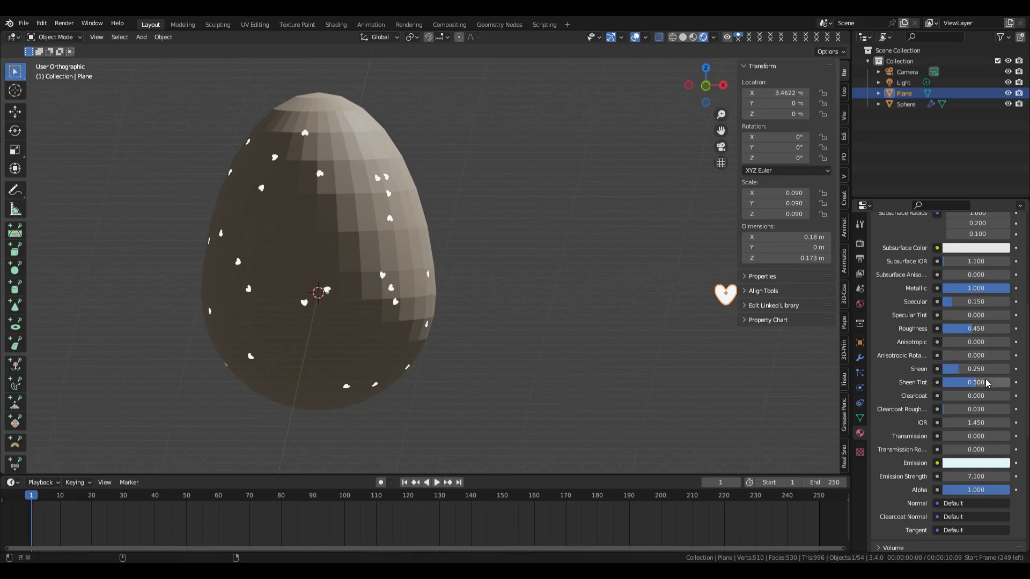
# Step: Set both the Clearcoat and the Clearcoat Roughness of the heart material to 1
pyautogui.click(970, 394)
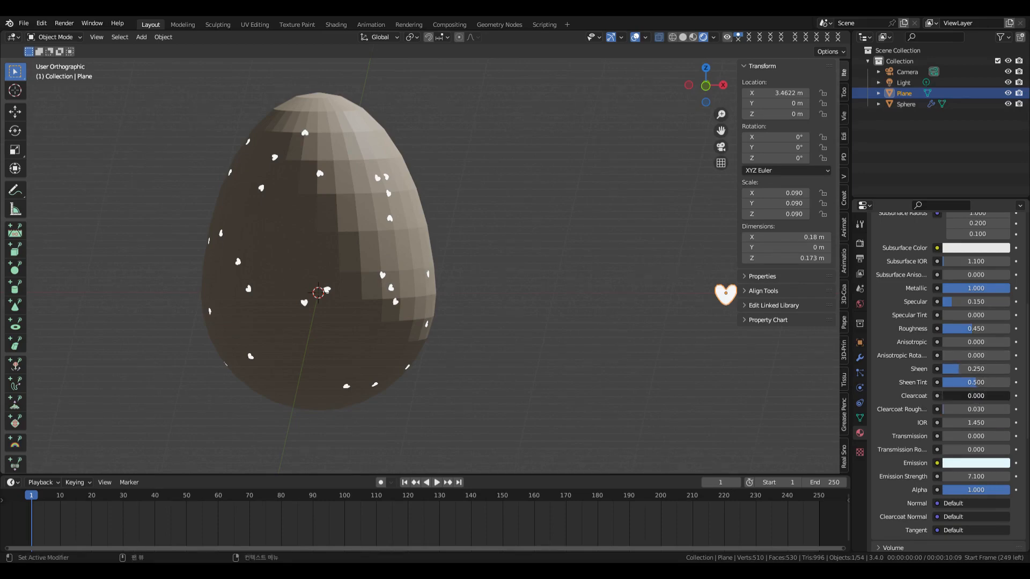
pyautogui.write('1')
pyautogui.press('Return')
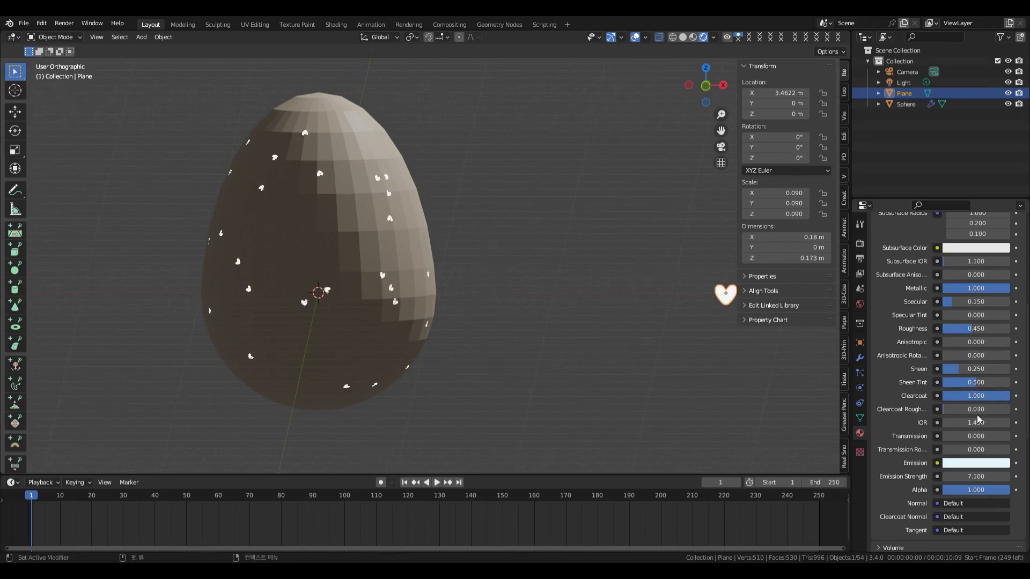
pyautogui.click(977, 409)
pyautogui.write('1')
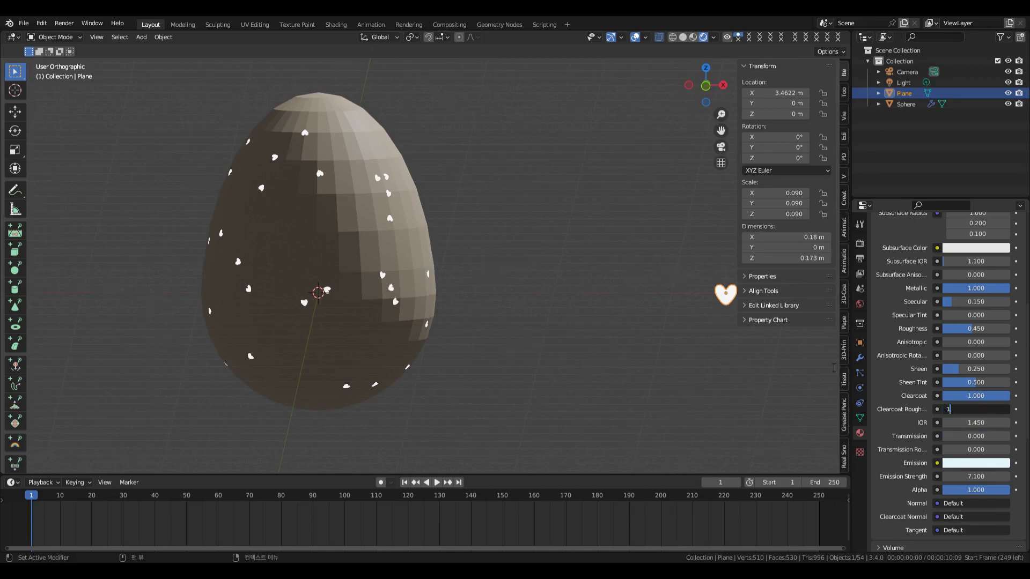
pyautogui.press('Return')
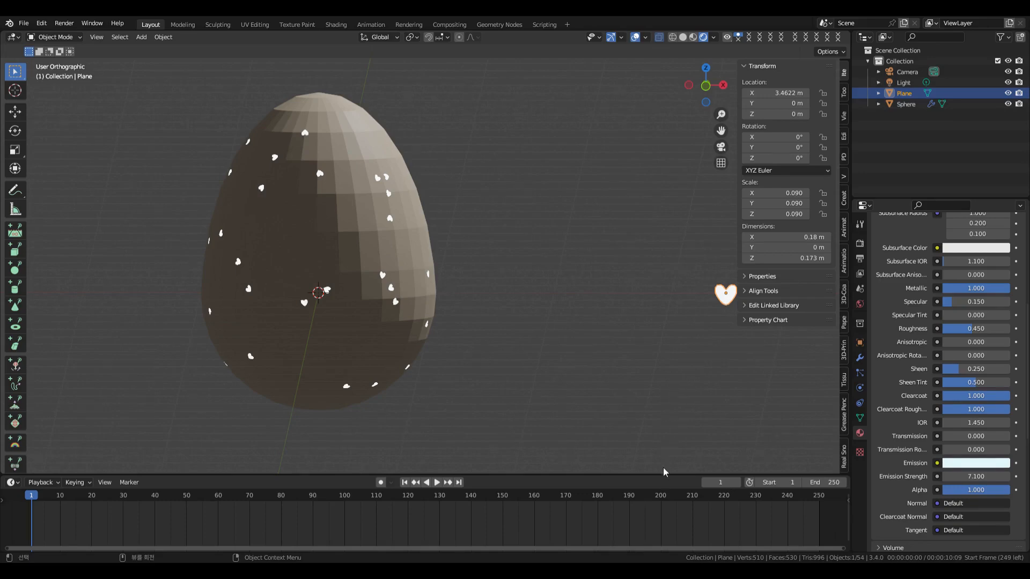
# Step: Replace the timeline with the Shader Editor and enlarge it to show the heart material's nodes
pyautogui.click(10, 483)
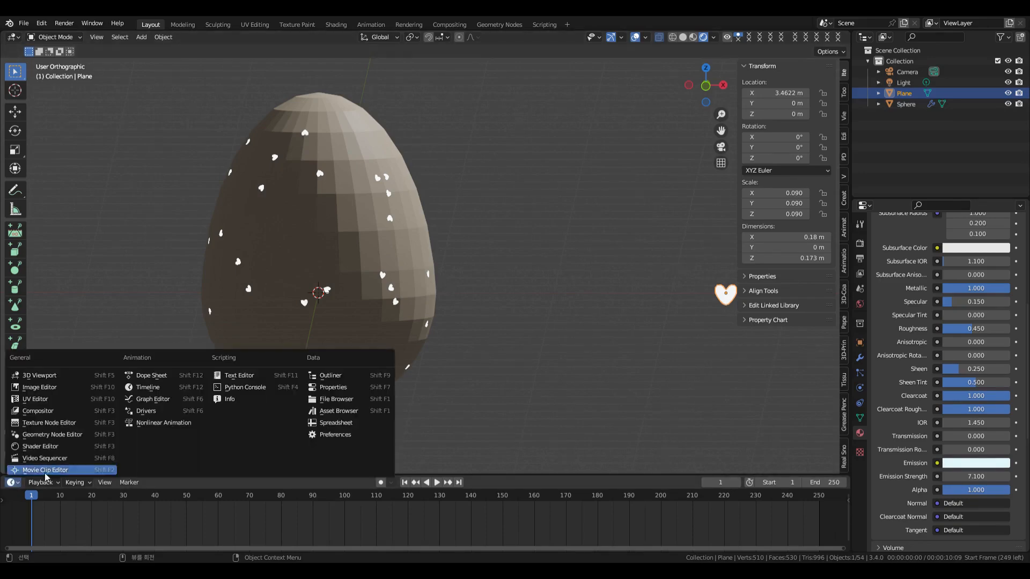
pyautogui.click(92, 446)
pyautogui.moveTo(534, 475); pyautogui.dragTo(509, 298)
pyautogui.scroll(3, 403, 483)
pyautogui.scroll(3, 467, 467)
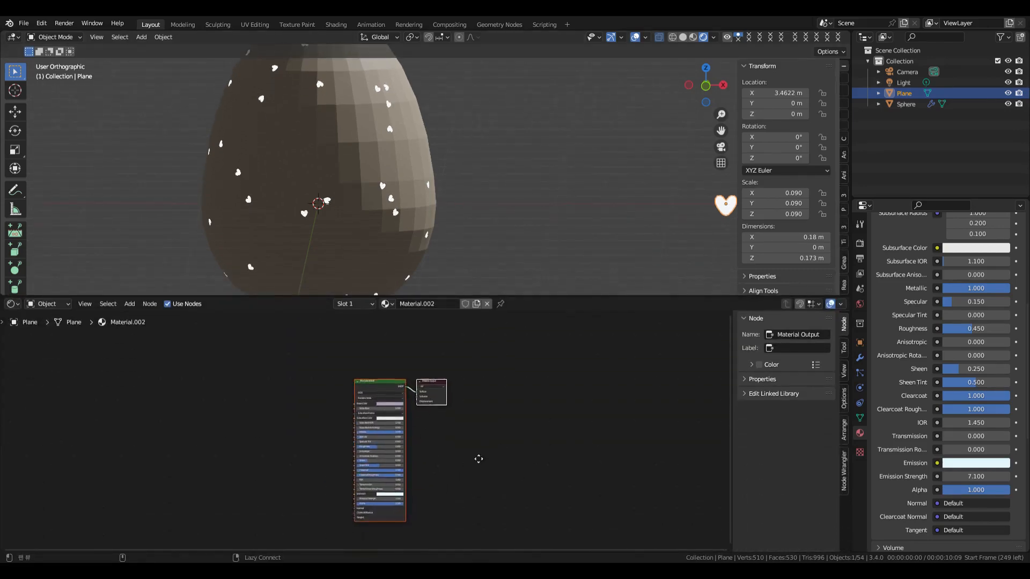
pyautogui.scroll(8, 921, 397)
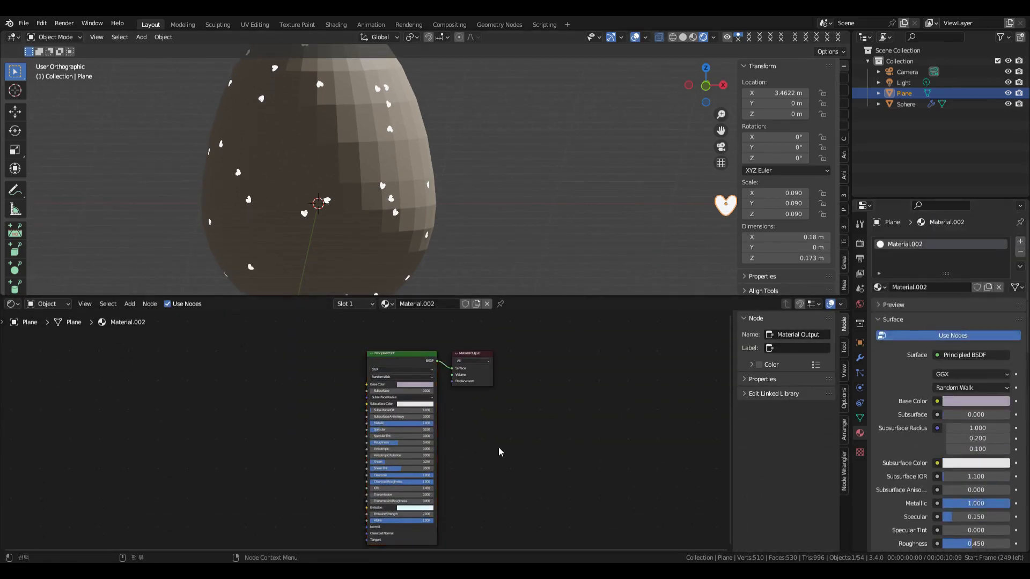
pyautogui.scroll(2, 515, 432)
pyautogui.moveTo(515, 433); pyautogui.dragTo(643, 453, button='middle')
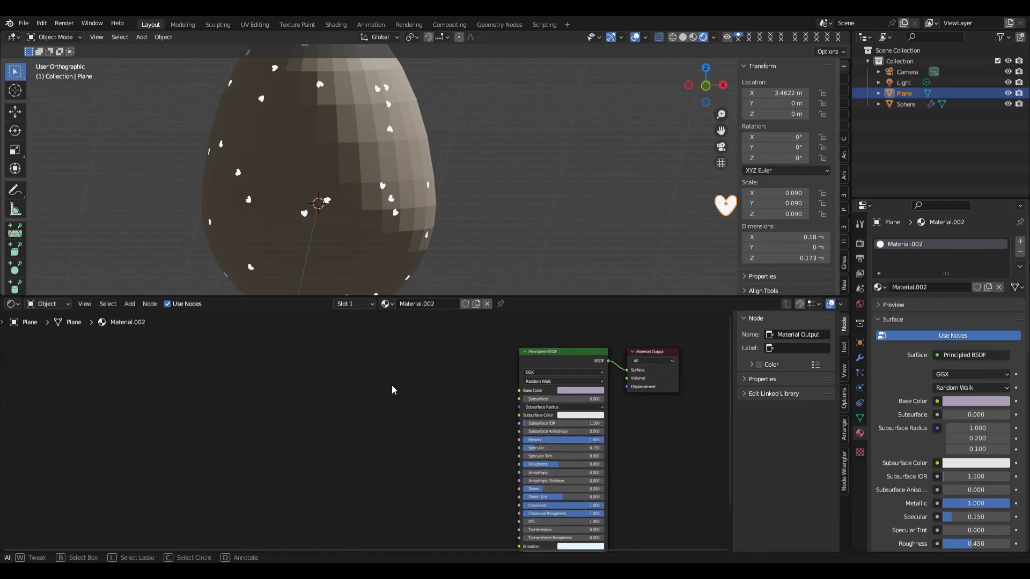
# Step: Add a Hue Saturation Value node and connect its Color output to the Principled BSDF's Base Color
pyautogui.hotkey('shift', 'a')
pyautogui.moveTo(396, 424)
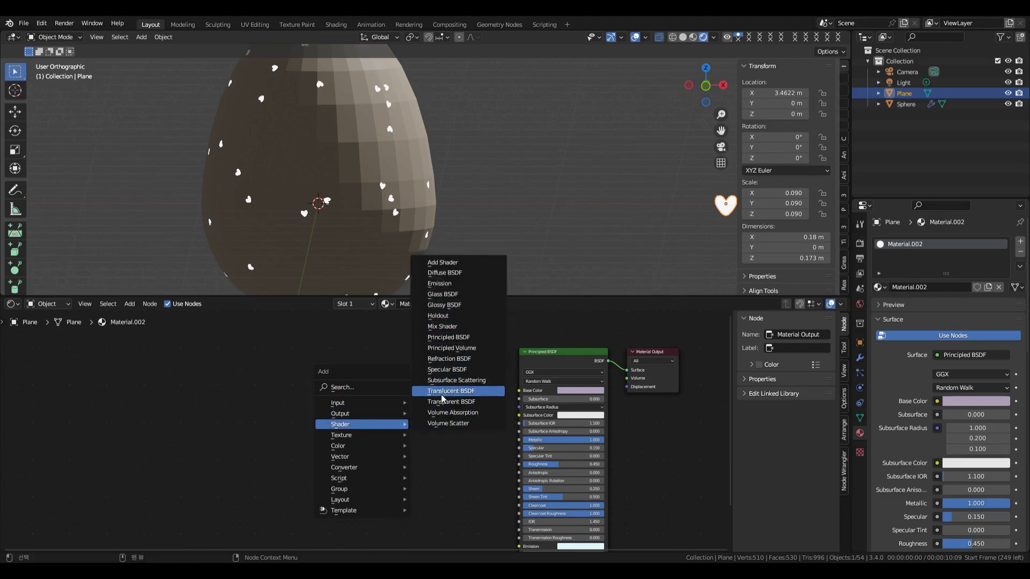
pyautogui.moveTo(363, 439)
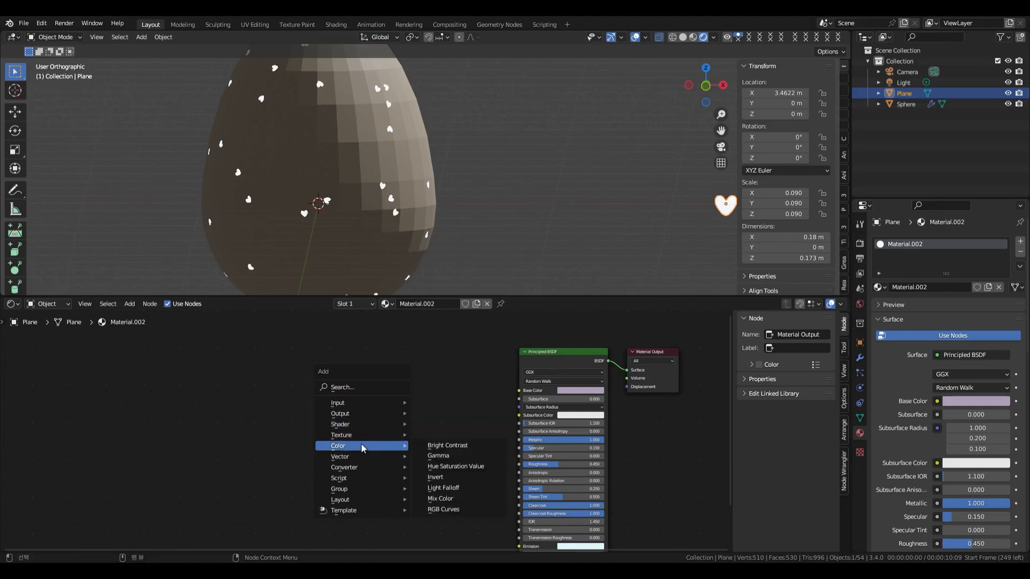
pyautogui.click(448, 469)
pyautogui.click(395, 359)
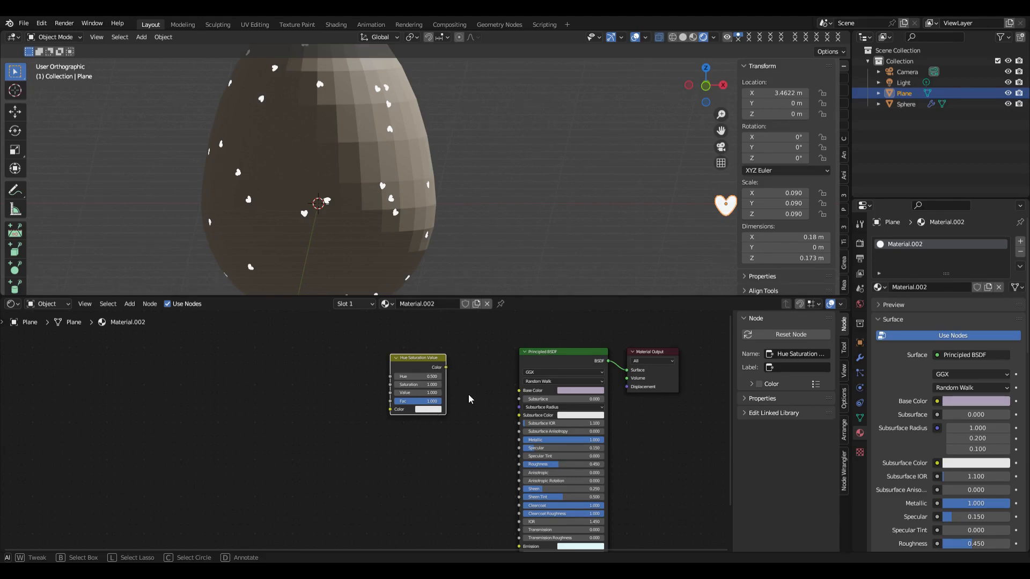
pyautogui.moveTo(445, 367); pyautogui.dragTo(518, 399)
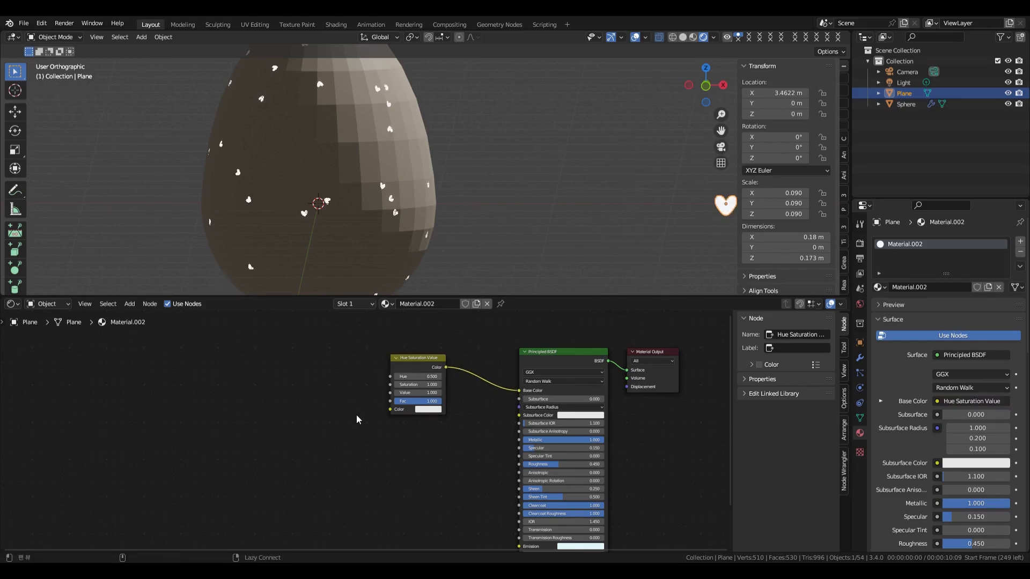
# Step: Add a Noise Texture node and connect its Fac output to the Fac input of the Hue Saturation Value node
pyautogui.hotkey('shift', 'a')
pyautogui.moveTo(350, 380)
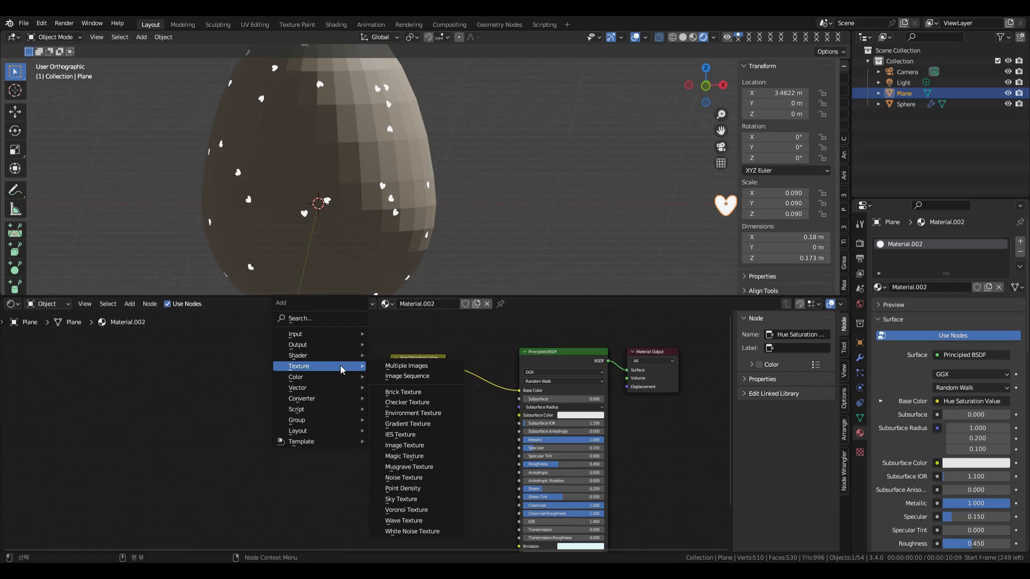
pyautogui.click(403, 477)
pyautogui.click(323, 394)
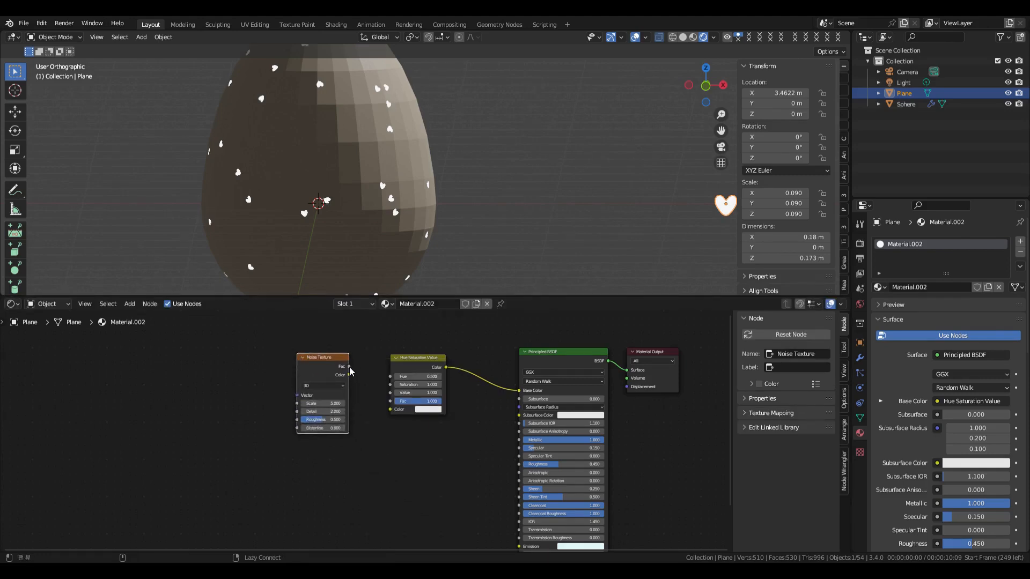
pyautogui.keyDown('alt'); pyautogui.moveTo(349, 370); pyautogui.dragTo(391, 410, button='right'); pyautogui.keyUp('alt')
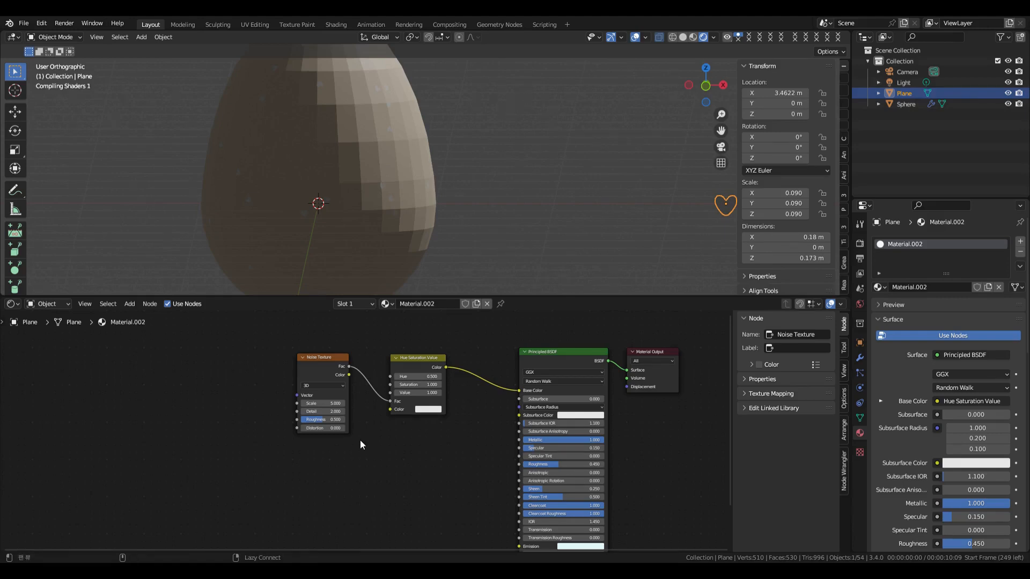
# Step: Set the Noise Texture's Scale to 1.1 and its Detail to 5
pyautogui.click(322, 403)
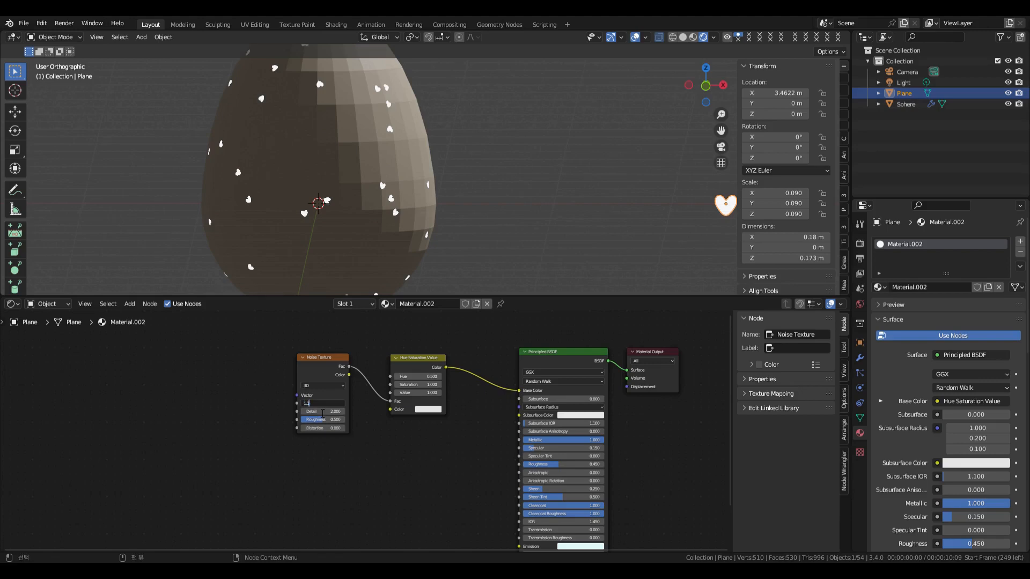
pyautogui.write('1.1')
pyautogui.press('Return')
pyautogui.click(323, 412)
pyautogui.moveTo(324, 411); pyautogui.dragTo(323, 413)
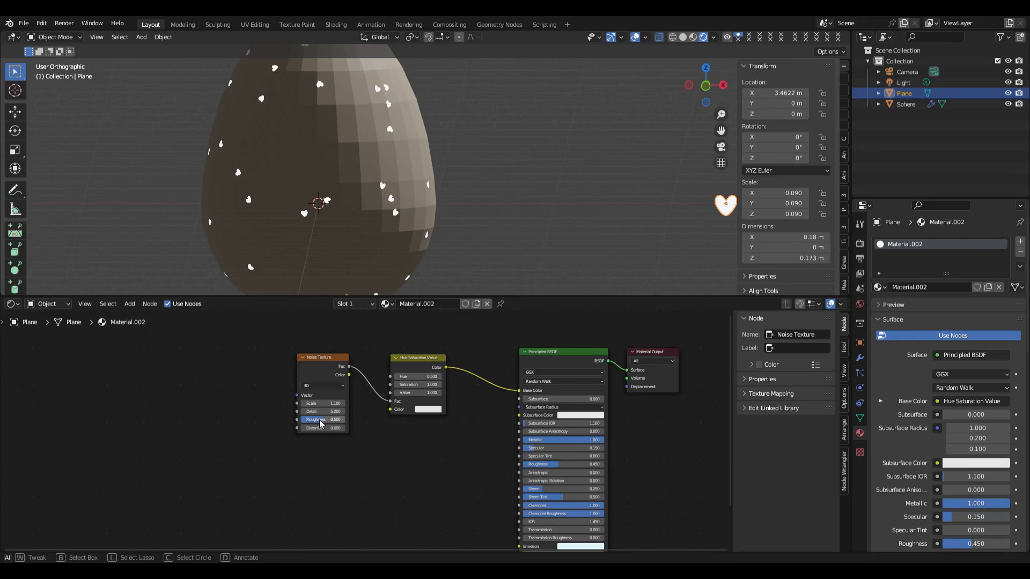
# Step: Switch the Noise Texture to 4D and set W to 1.1, Scale to 5 and Detail to 2
pyautogui.click(324, 386)
pyautogui.click(321, 421)
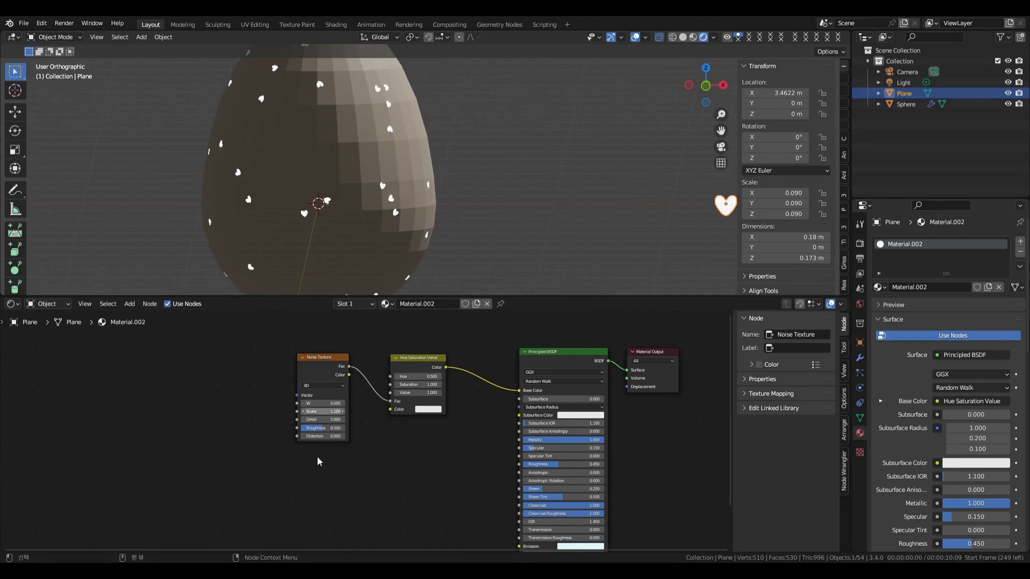
pyautogui.click(324, 403)
pyautogui.write('1.1')
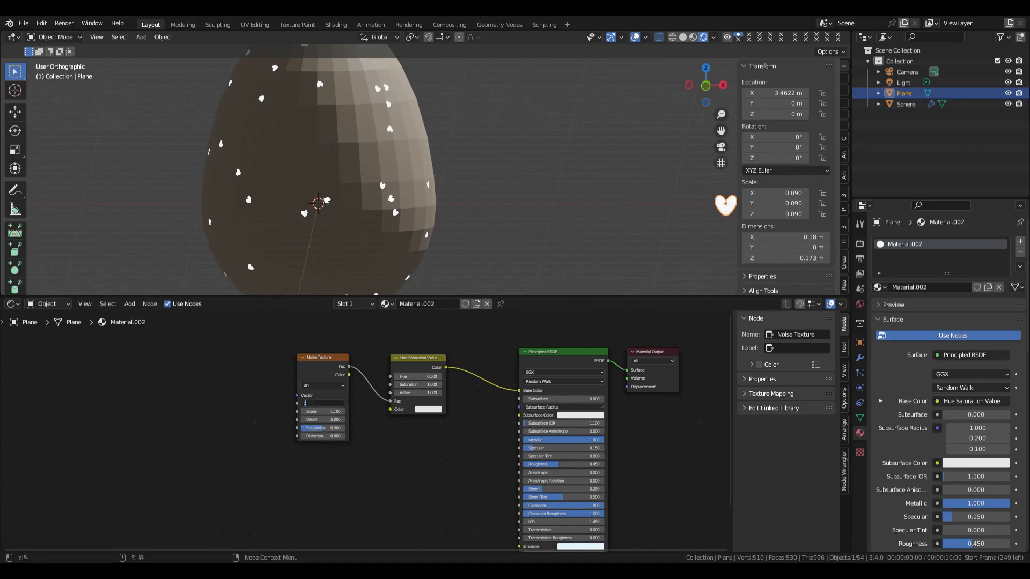
pyautogui.press('Tab')
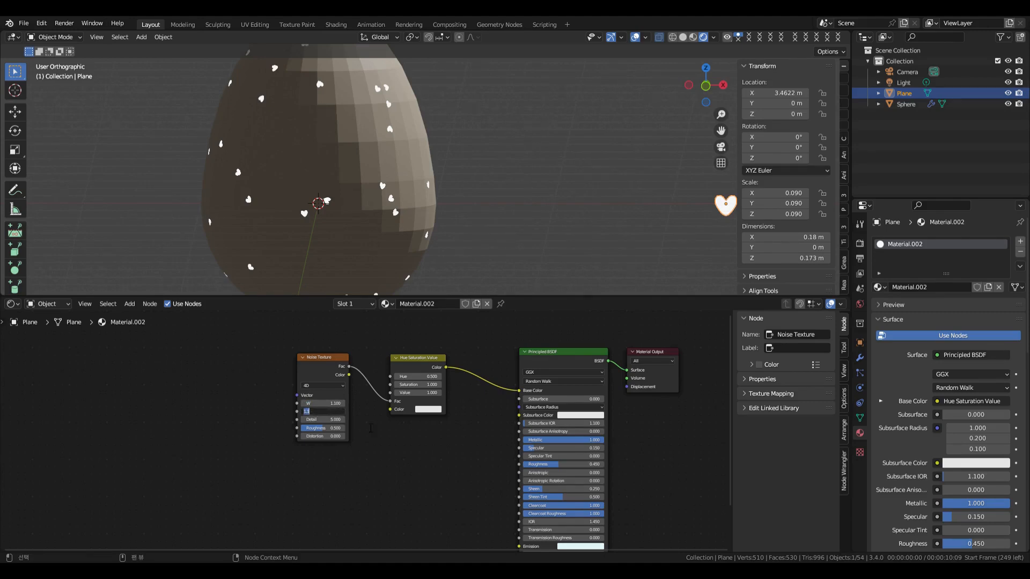
pyautogui.write('5')
pyautogui.press('Tab')
pyautogui.write('2')
pyautogui.press('Return')
# Step: Set the Noise Texture's Roughness to 0 and attach Mapping and Texture Coordinate nodes to its Vector input
pyautogui.click(328, 432)
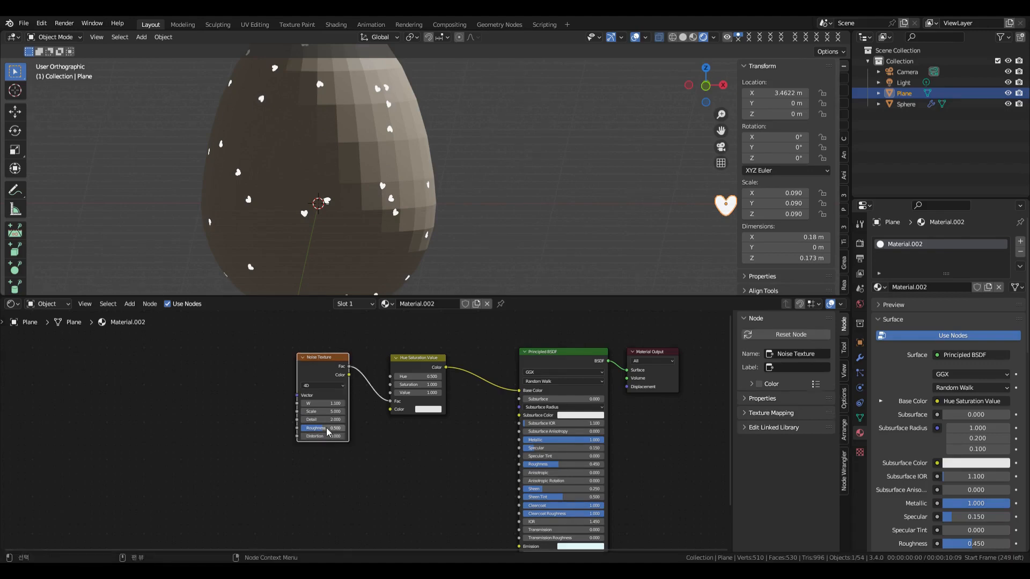
pyautogui.click(324, 433)
pyautogui.press('Return')
pyautogui.hotkey('ctrl', 't')
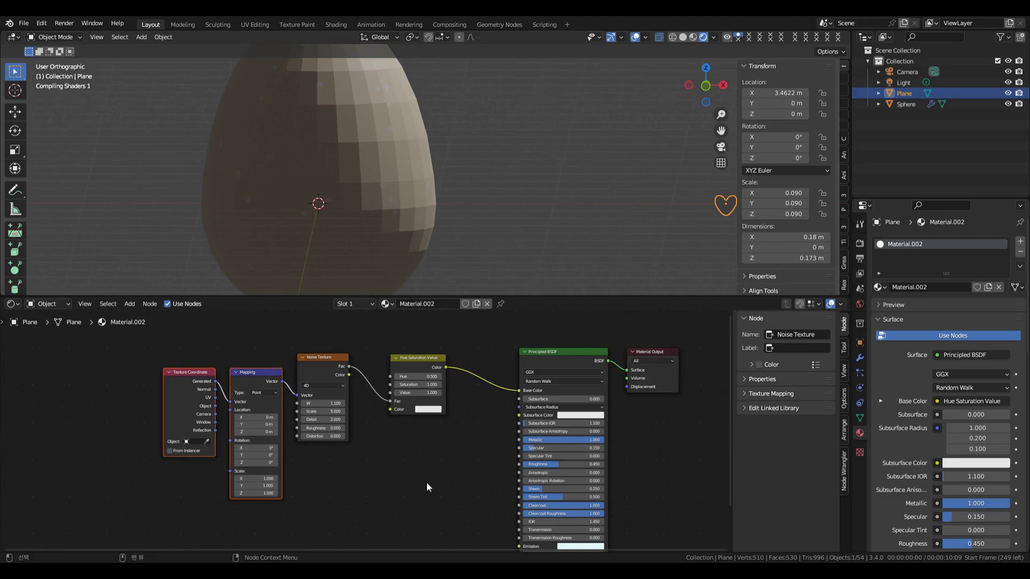
pyautogui.hotkey('alt', 'a')
# Step: Place a ColorRamp node in the free area below the Hue Saturation Value node and set its interpolation to B-Spline
pyautogui.hotkey('shift', 'a')
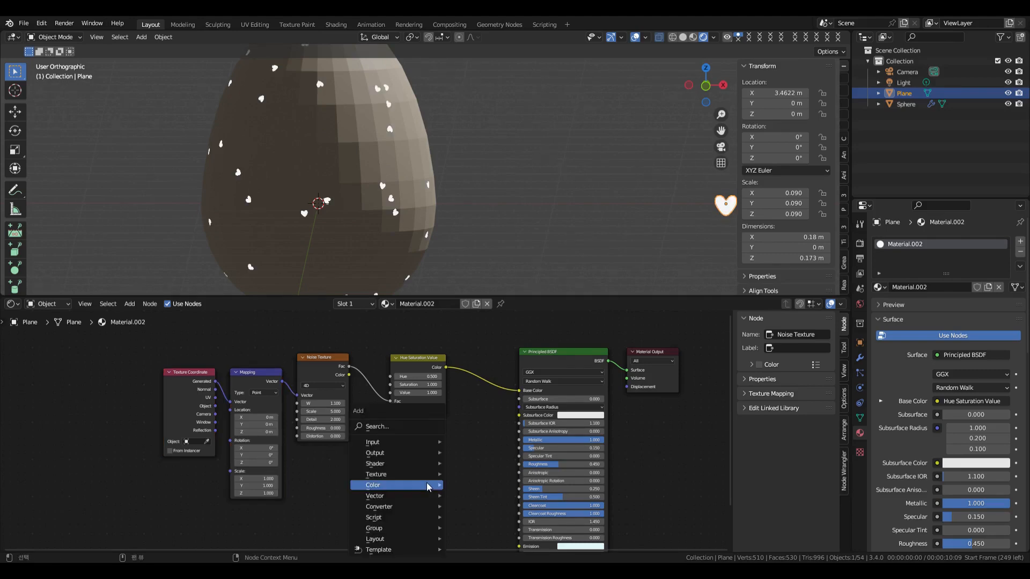
pyautogui.moveTo(427, 485)
pyautogui.moveTo(434, 507)
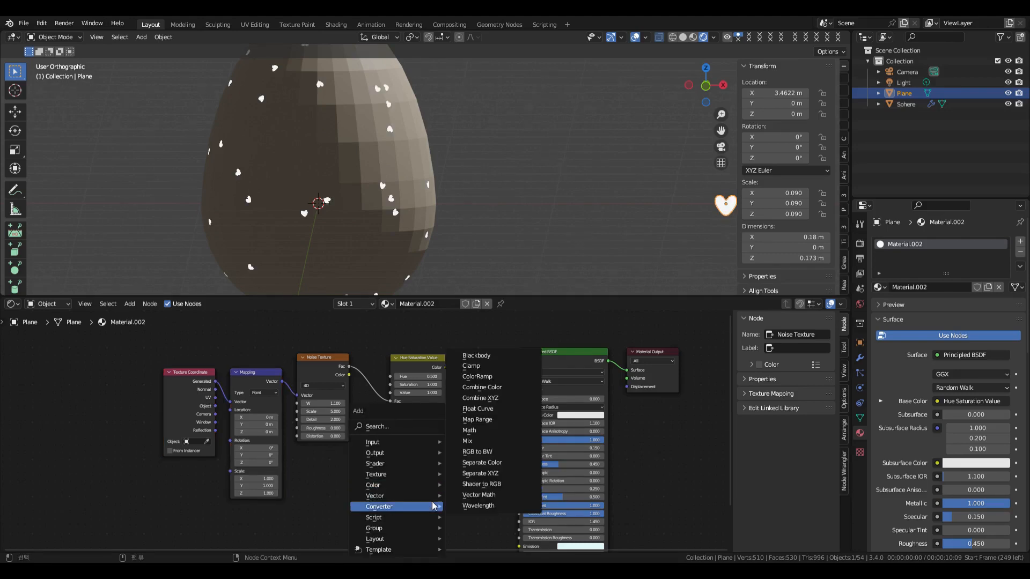
pyautogui.click(481, 376)
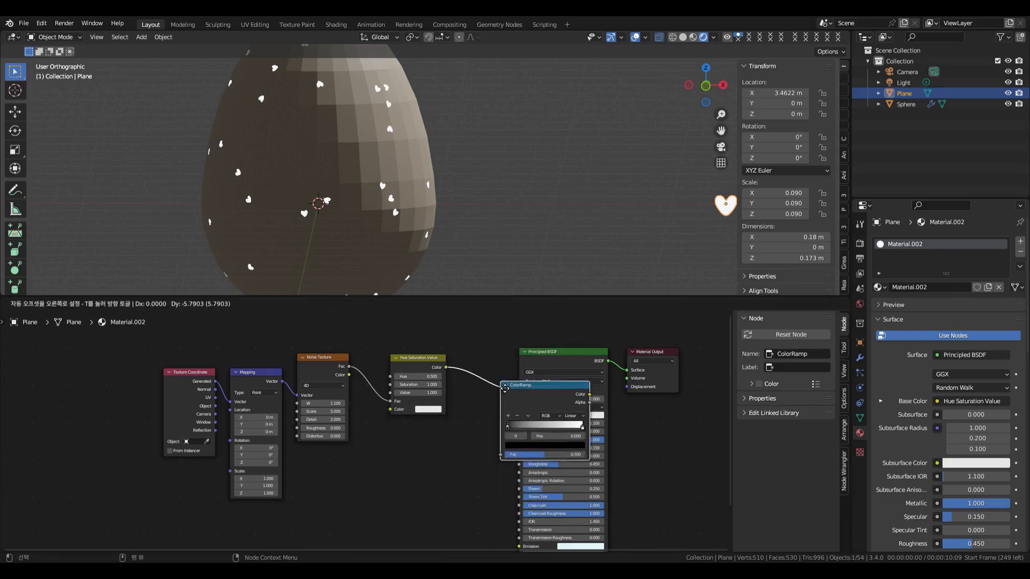
pyautogui.click(378, 452)
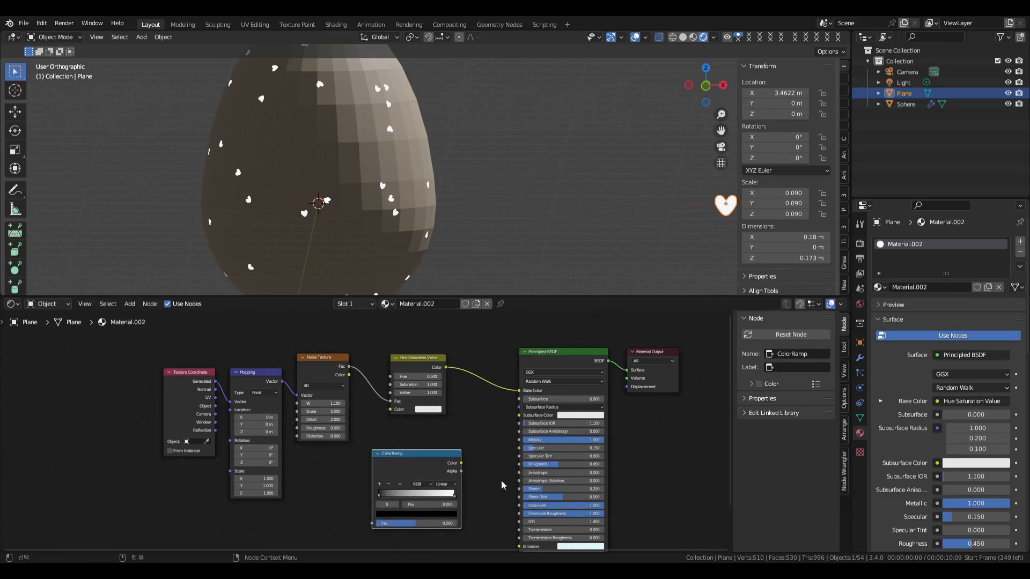
pyautogui.click(445, 484)
pyautogui.click(450, 517)
# Step: Insert a Mix Color node between Hue Saturation Value and Principled BSDF, and link the ColorRamp's Color output to its B input
pyautogui.scroll(1, 473, 512)
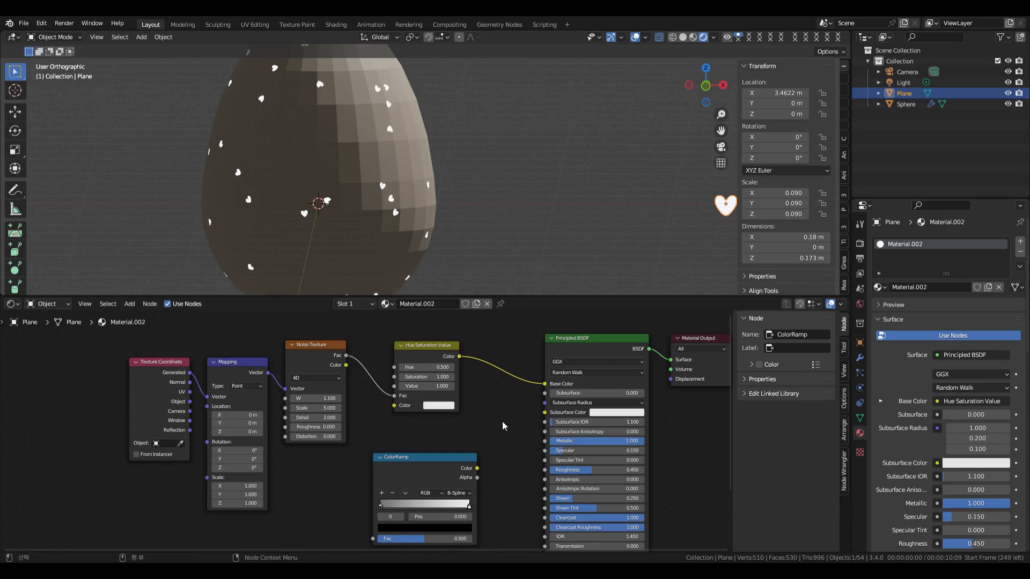
pyautogui.hotkey('shift', 'a')
pyautogui.moveTo(499, 399)
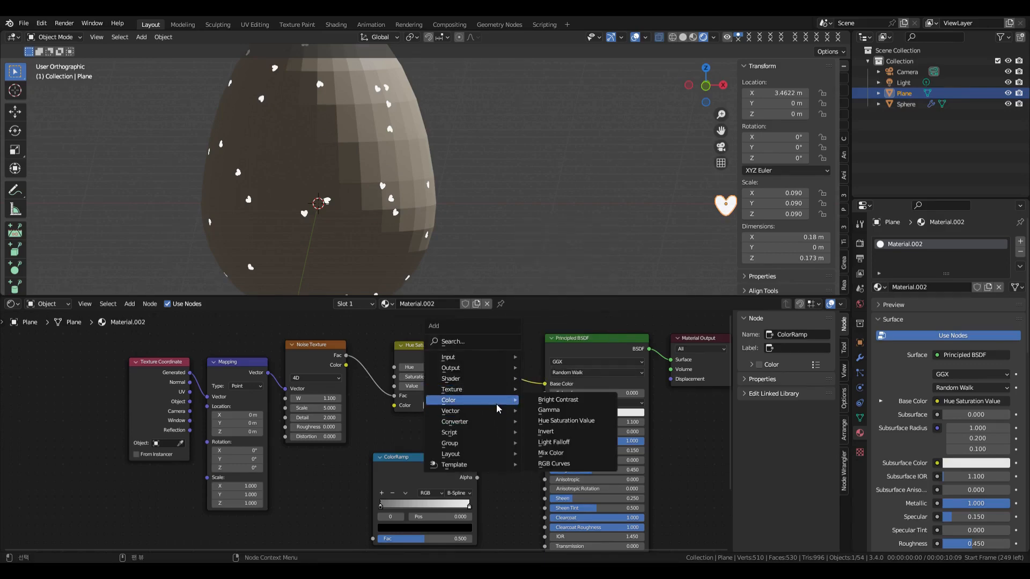
pyautogui.click(554, 453)
pyautogui.click(480, 349)
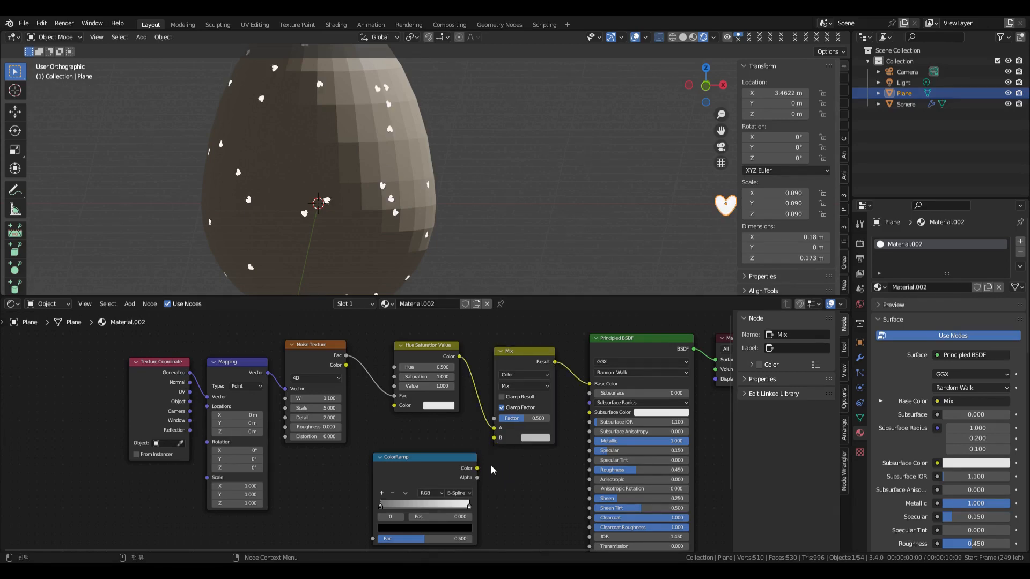
pyautogui.moveTo(477, 468); pyautogui.dragTo(494, 438)
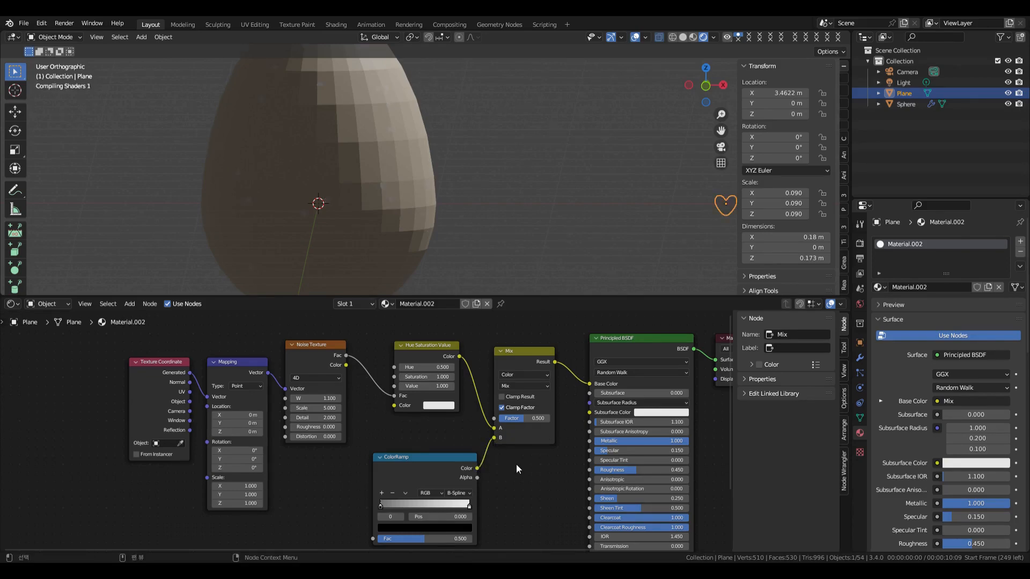
# Step: Set the Mix node's Factor to 0.8
pyautogui.click(528, 418)
pyautogui.click(528, 418)
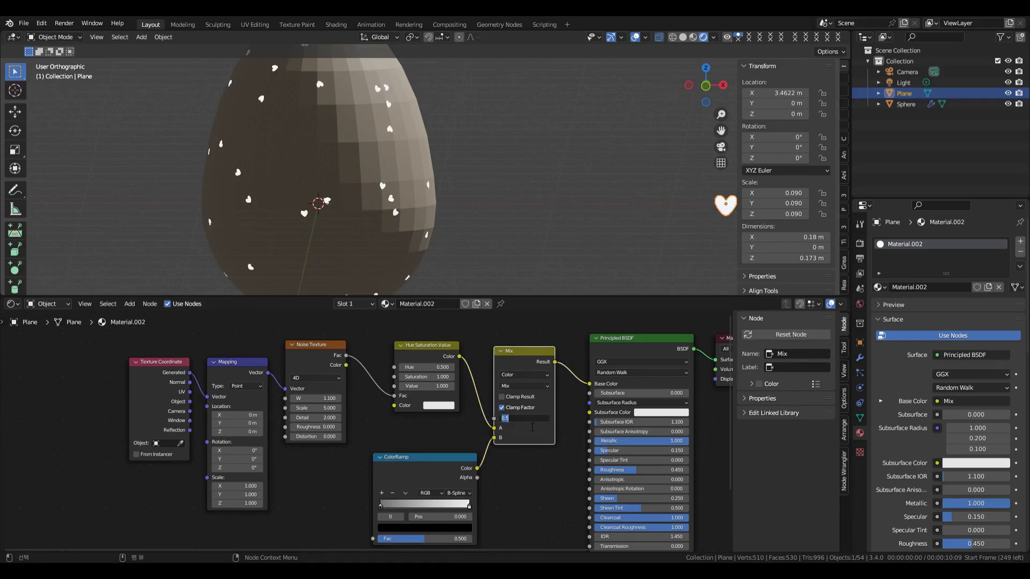
pyautogui.write('0.8')
pyautogui.press('Return')
# Step: Set the Hue Saturation Value node's Hue to 0.8 and Saturation to 0.6
pyautogui.click(436, 367)
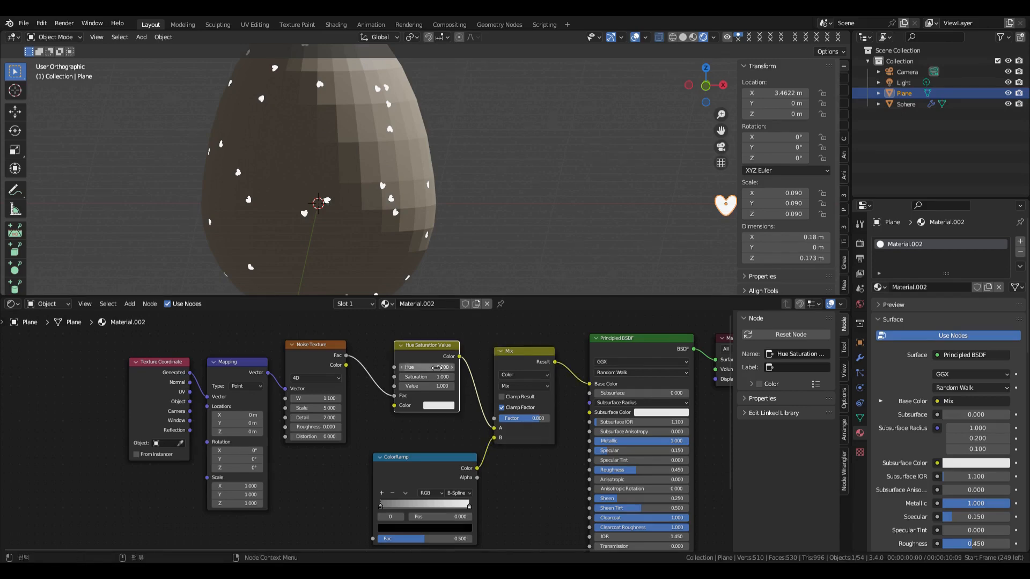
pyautogui.moveTo(492, 315); pyautogui.dragTo(433, 370, button='middle')
pyautogui.click(390, 423)
pyautogui.write('0.7')
pyautogui.press('Return')
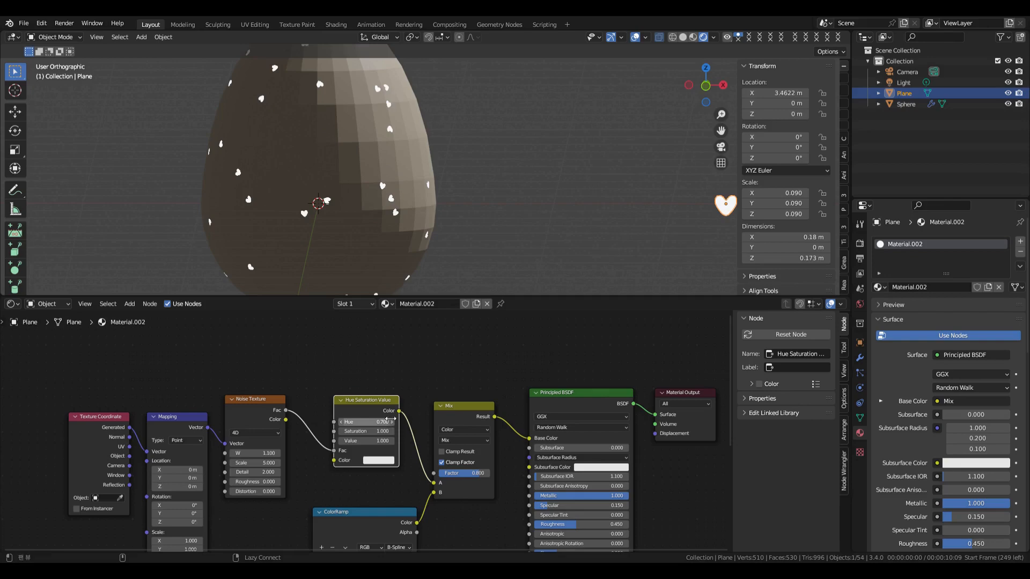
pyautogui.click(382, 432)
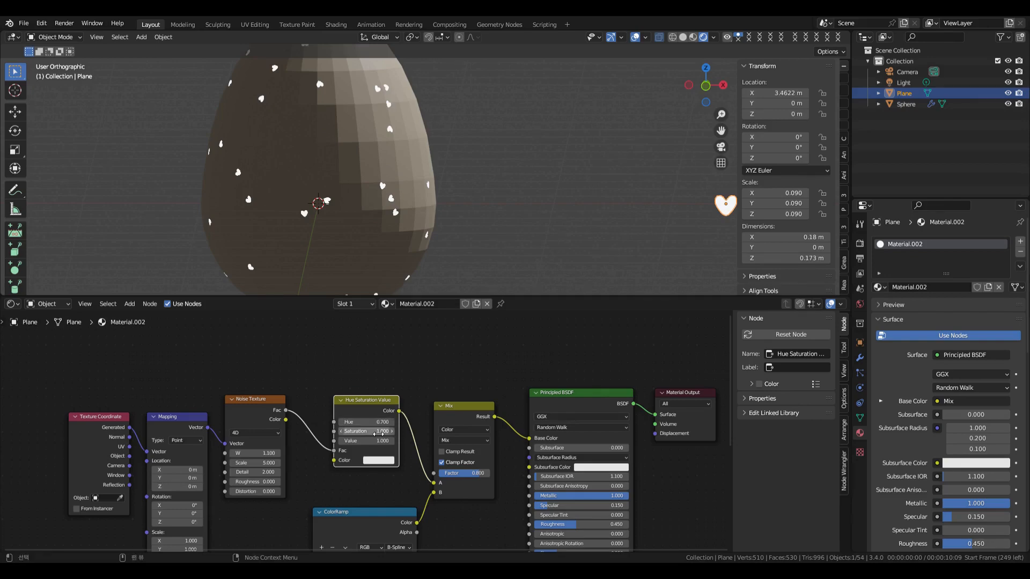
pyautogui.write('0.6')
pyautogui.press('Return')
# Step: Switch to the camera view, deselect the heart and render a still image to check the material
pyautogui.press('KP_0')
pyautogui.click(533, 140)
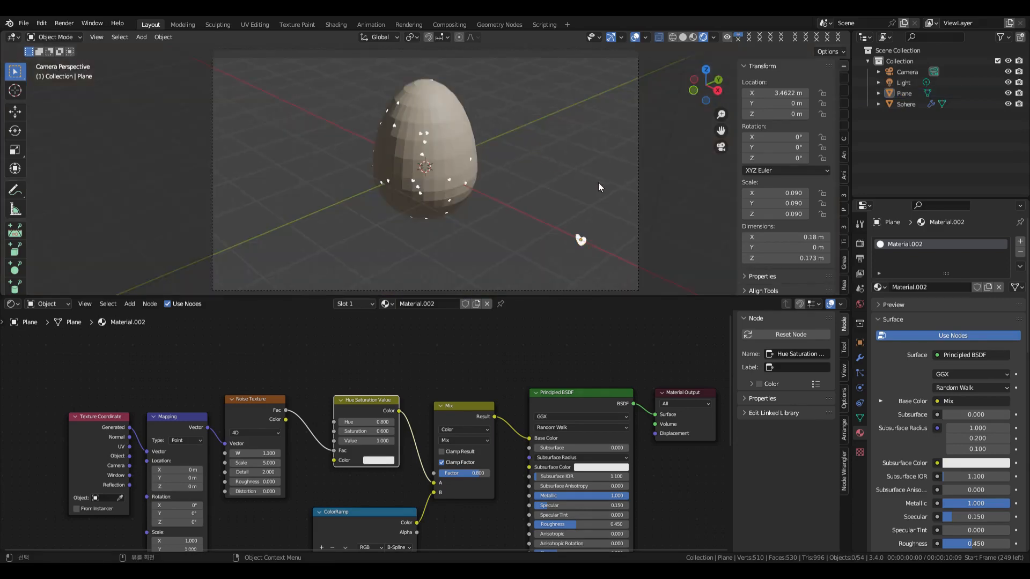
pyautogui.click(64, 23)
pyautogui.click(71, 36)
pyautogui.click(64, 23)
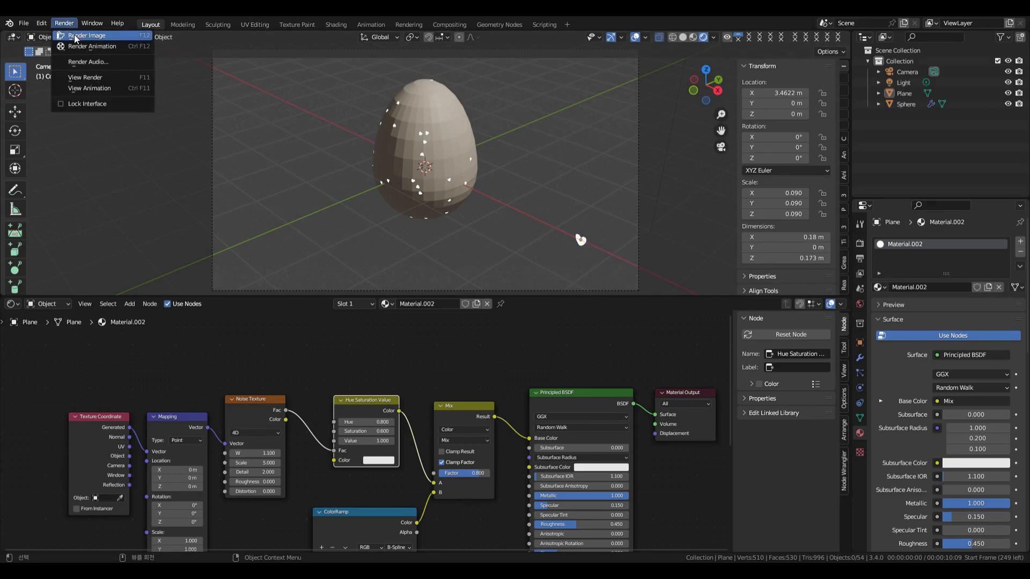
pyautogui.click(71, 33)
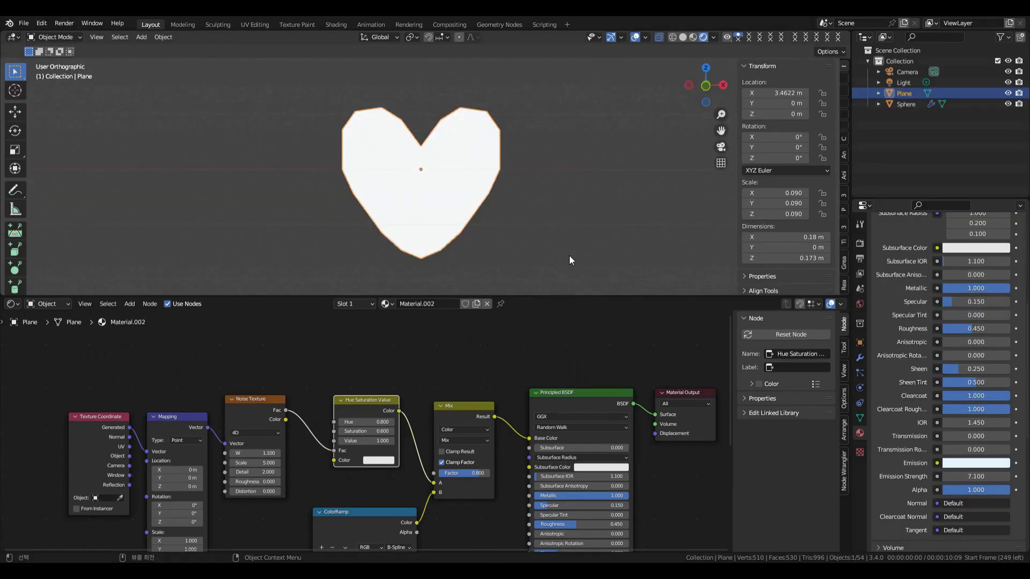
# Step: Set the heart material's Emission Strength to 1
pyautogui.click(976, 463)
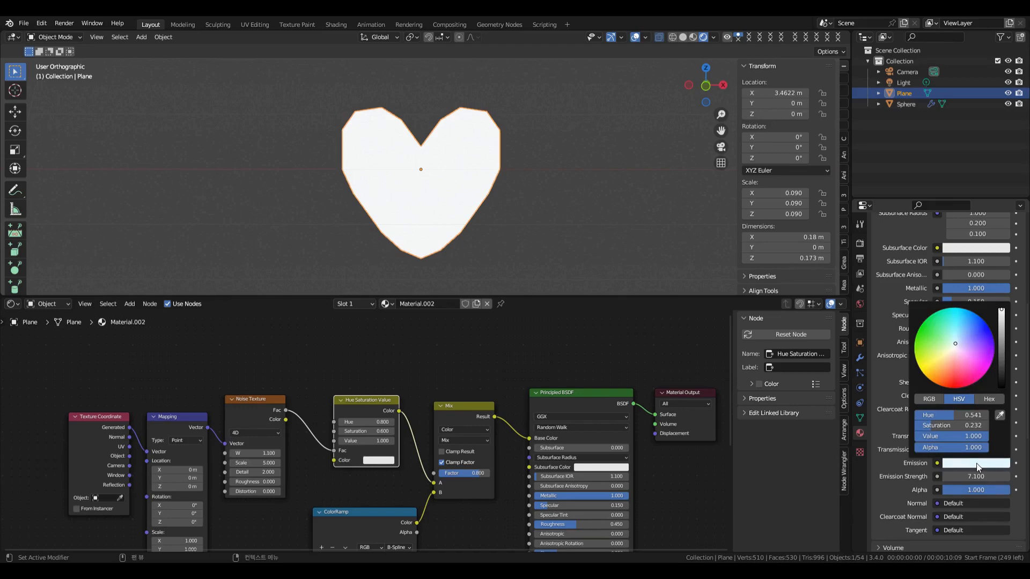
pyautogui.press('BackSpace')
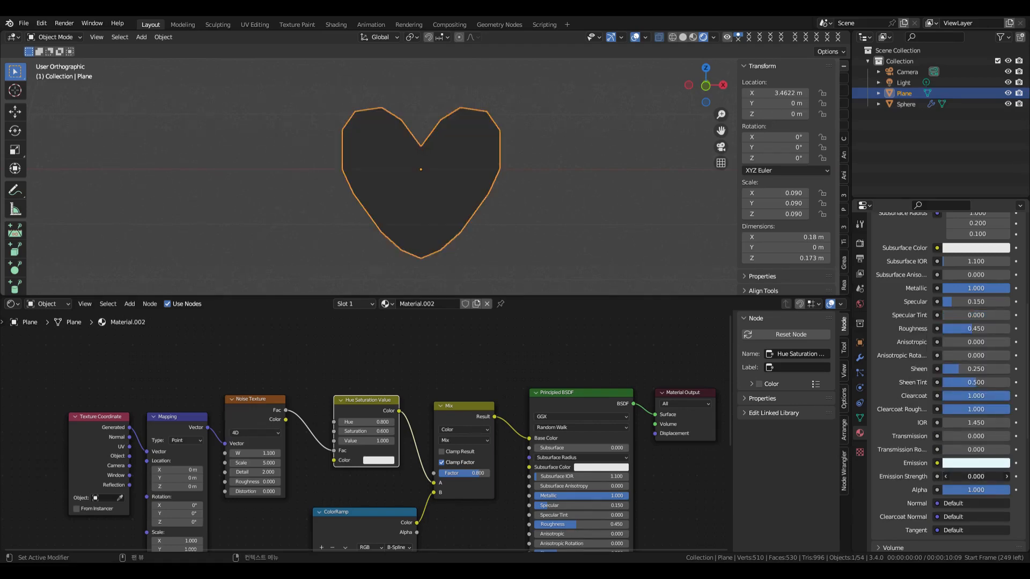
pyautogui.moveTo(967, 479); pyautogui.dragTo(997, 479)
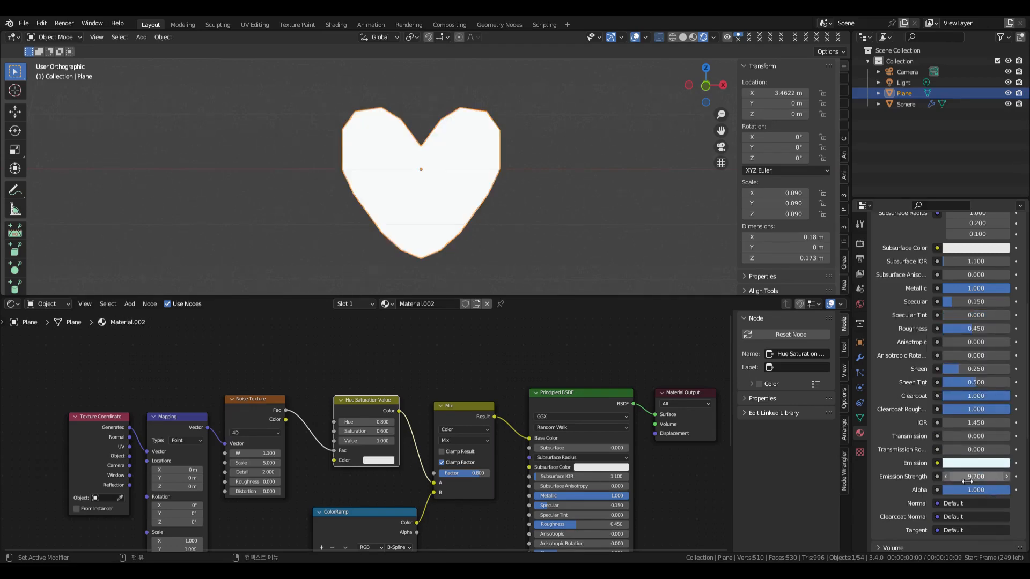
pyautogui.press('BackSpace')
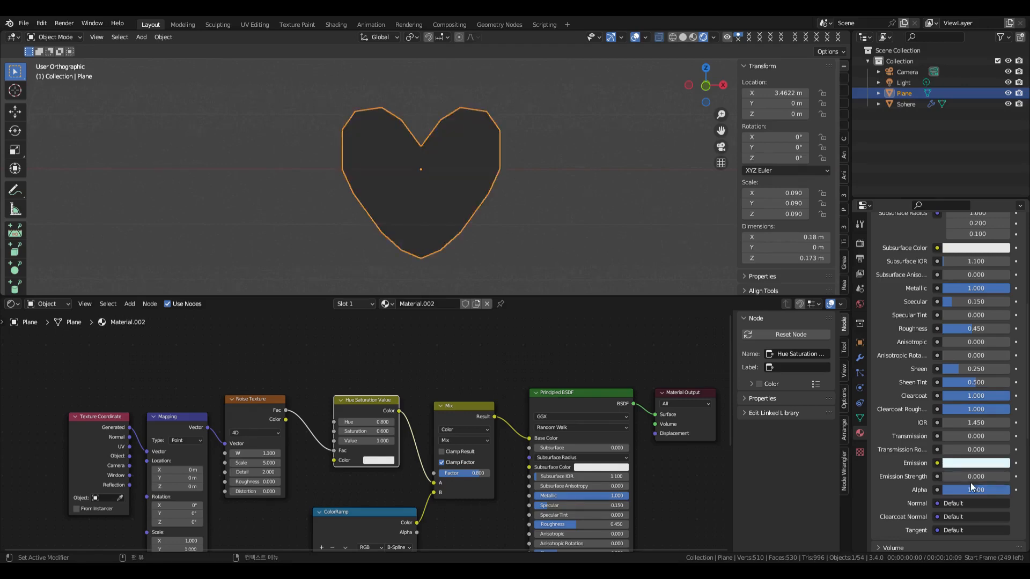
pyautogui.click(971, 479)
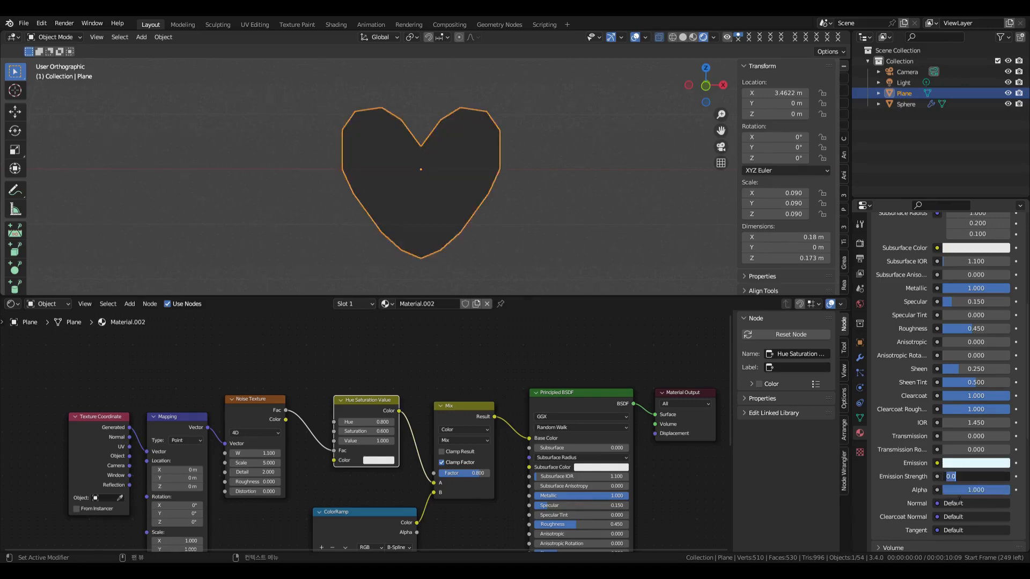
pyautogui.write('1')
pyautogui.press('Return')
# Step: Switch the render engine to Cycles and set its Device to GPU Compute
pyautogui.moveTo(570, 219); pyautogui.dragTo(560, 176, button='middle')
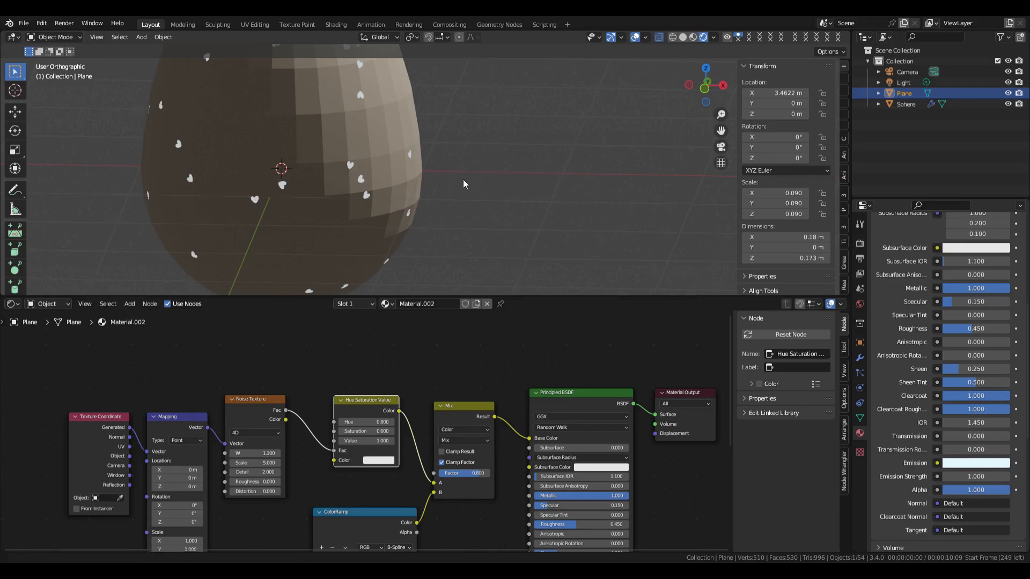
pyautogui.keyDown('shift'); pyautogui.moveTo(449, 183); pyautogui.dragTo(604, 201, button='middle'); pyautogui.keyUp('shift')
pyautogui.scroll(-2, 589, 207)
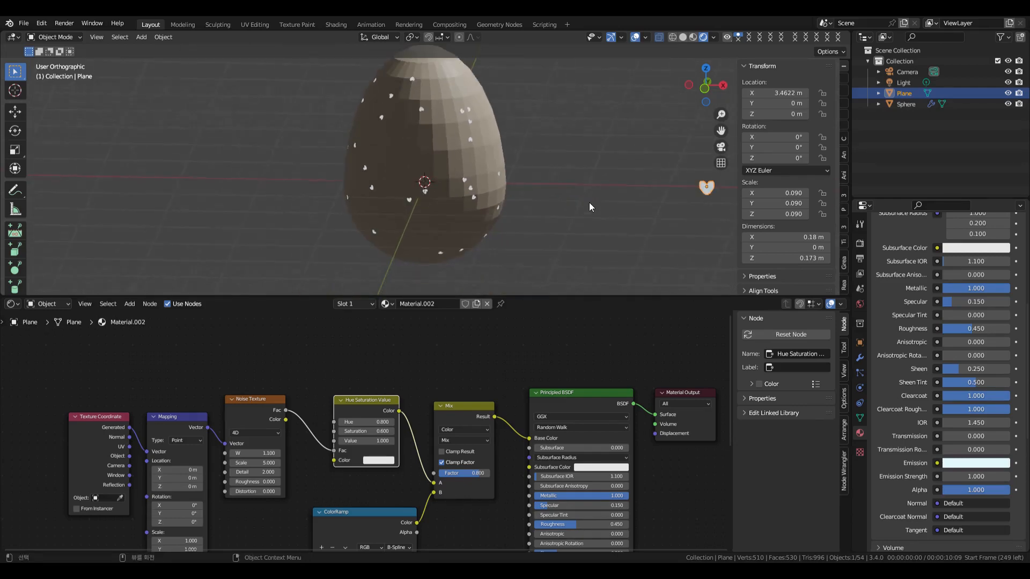
pyautogui.click(860, 243)
pyautogui.scroll(1, 960, 276)
pyautogui.click(959, 240)
pyautogui.click(963, 279)
pyautogui.click(963, 270)
pyautogui.click(952, 294)
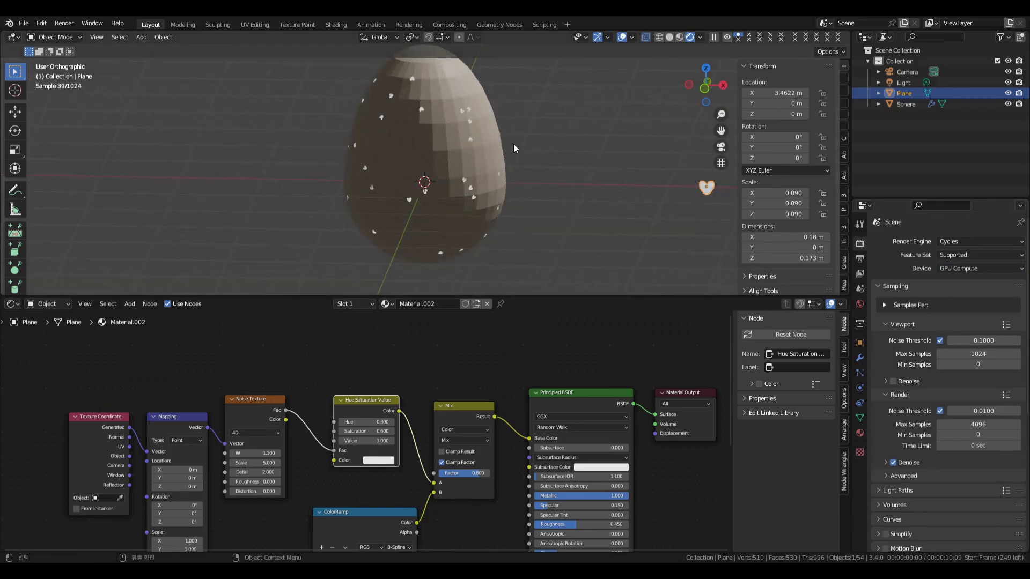
# Step: Render a still image of the egg from the camera view with Cycles
pyautogui.press('KP_0')
pyautogui.scroll(1, 504, 140)
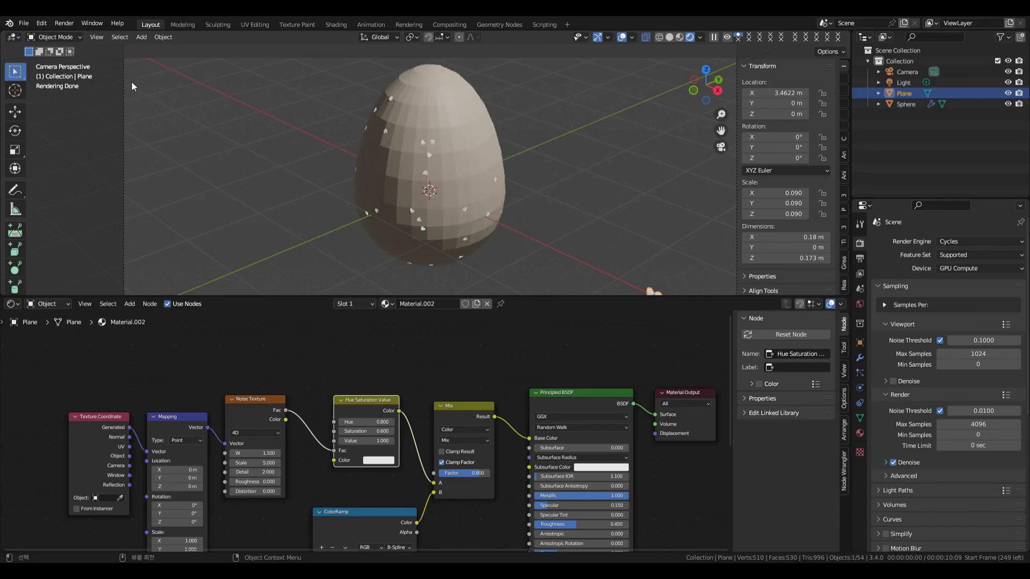
pyautogui.click(64, 24)
pyautogui.click(86, 33)
# Step: Try a purple input colour on the Hue Saturation Value node and undo the change
pyautogui.moveTo(555, 181); pyautogui.dragTo(590, 188, button='middle')
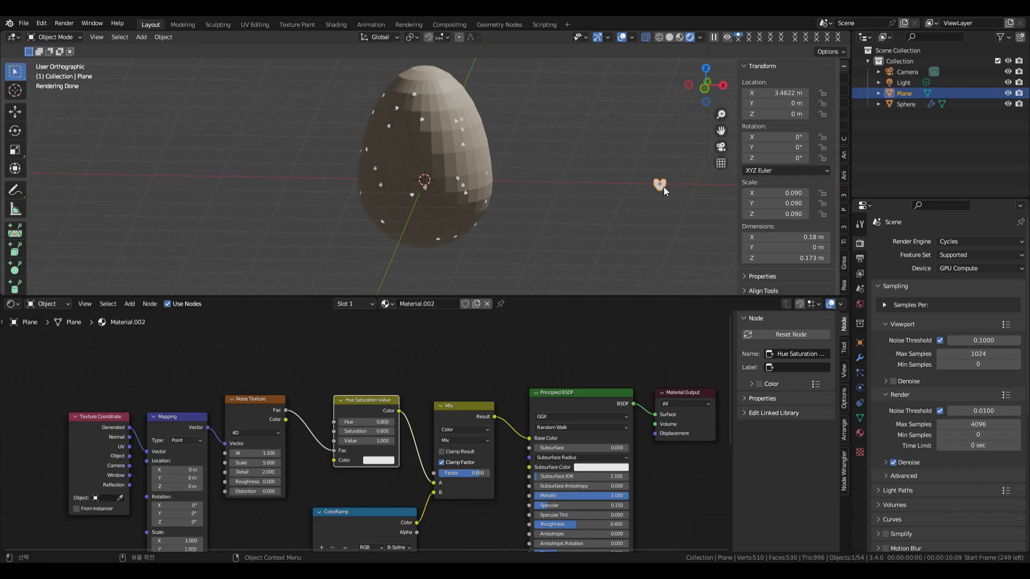
pyautogui.click(379, 460)
pyautogui.click(412, 375)
pyautogui.click(422, 376)
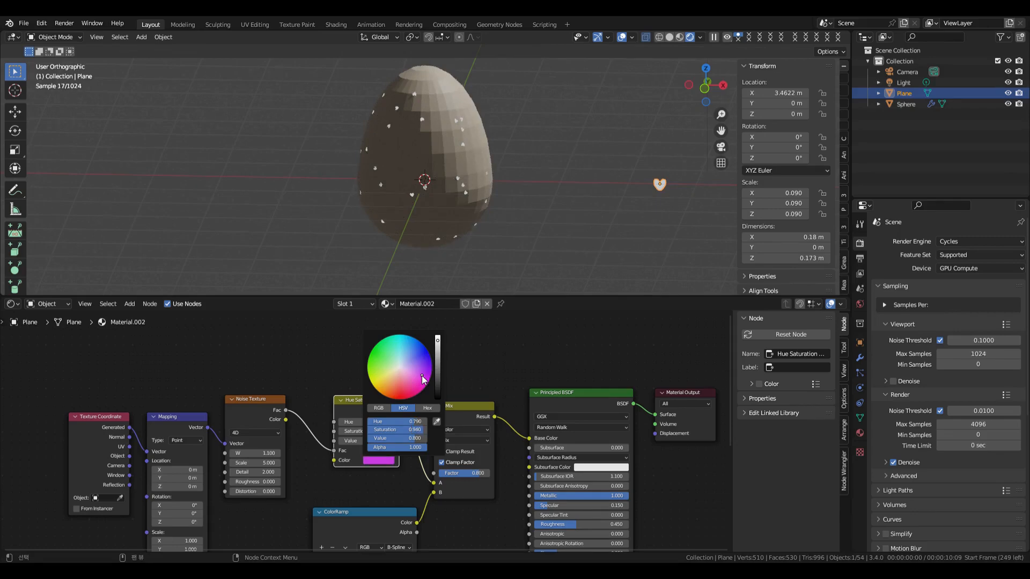
pyautogui.click(412, 374)
pyautogui.click(414, 381)
pyautogui.hotkey('ctrl', 'z')
pyautogui.click(513, 368)
# Step: Change the colour of the ColorRamp's end stop at position 1 to magenta pink
pyautogui.scroll(-2, 400, 539)
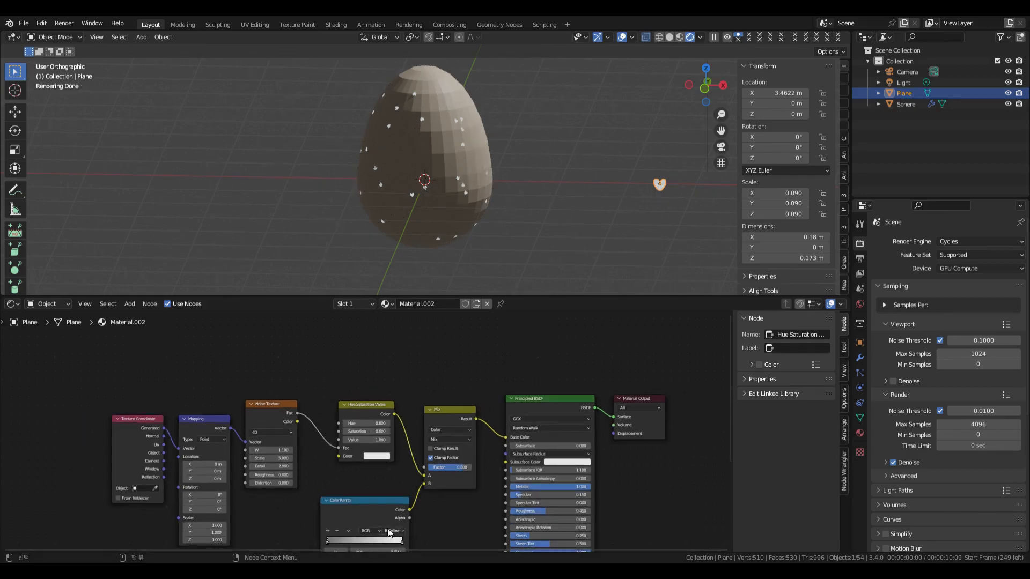
pyautogui.moveTo(487, 514); pyautogui.dragTo(482, 472, button='middle')
pyautogui.click(398, 500)
pyautogui.click(377, 519)
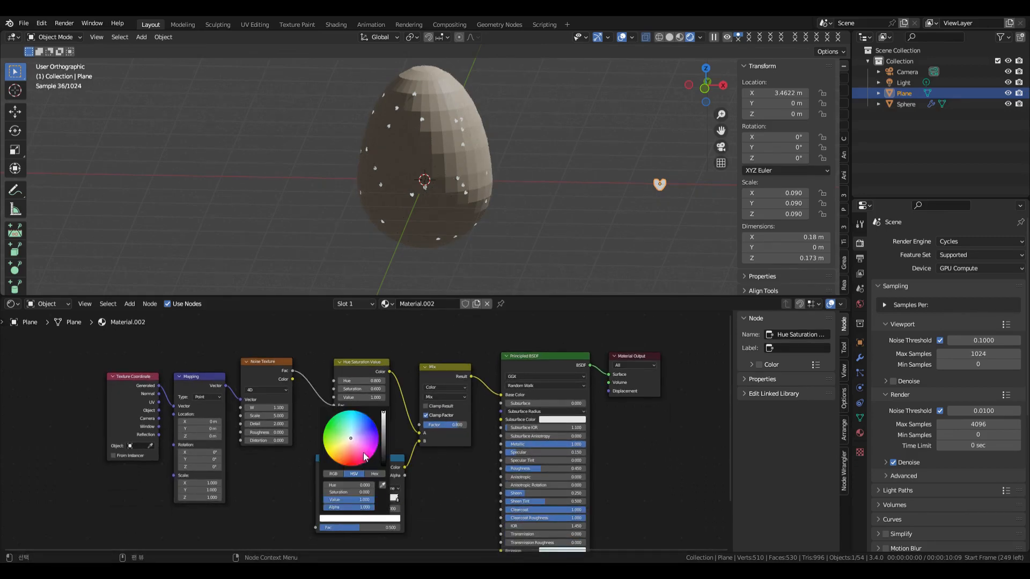
pyautogui.click(366, 453)
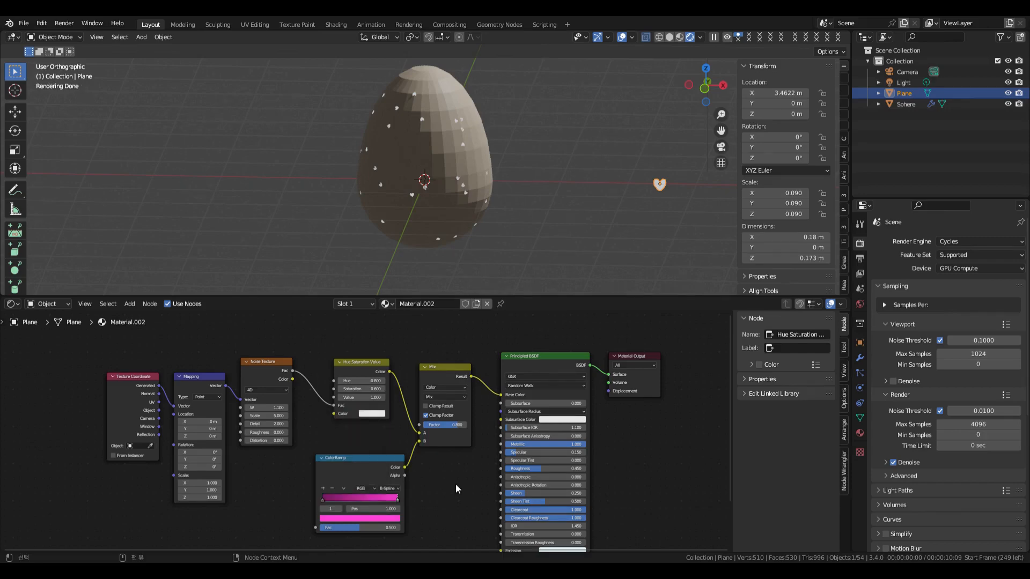
# Step: Inspect the hearts up close and set the Principled BSDF's Emission colour to a light pink
pyautogui.scroll(8, 496, 224)
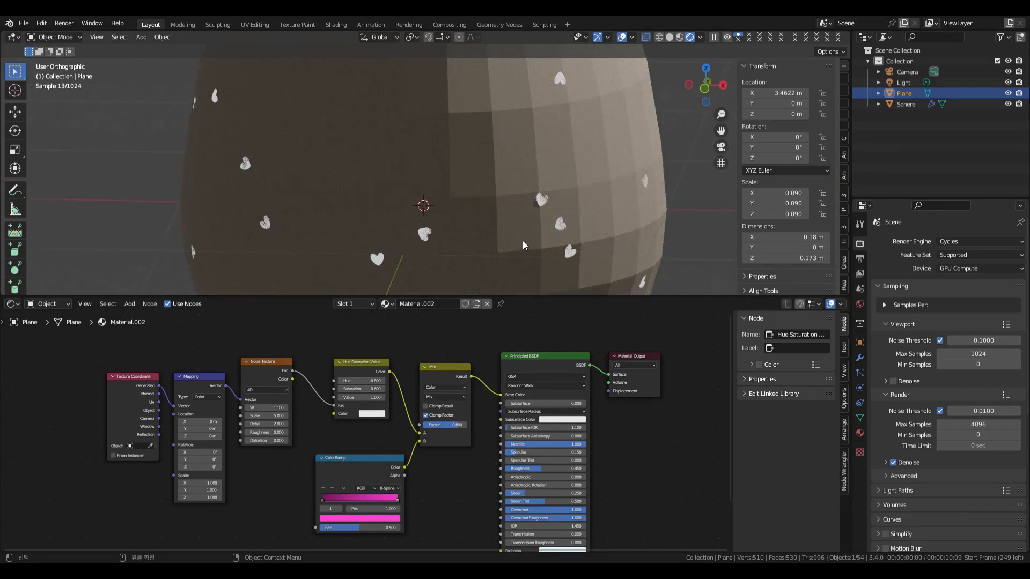
pyautogui.scroll(-6, 523, 241)
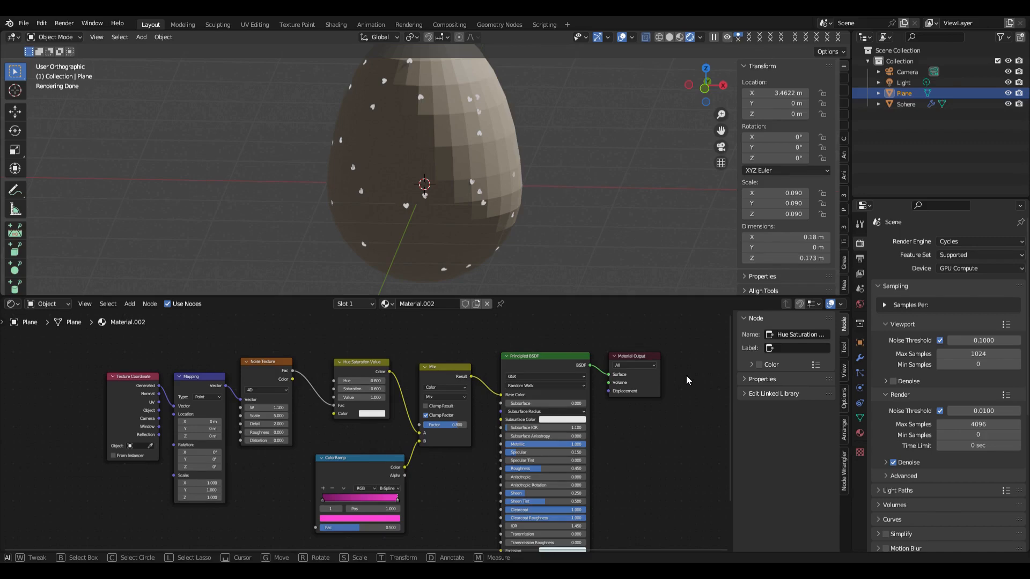
pyautogui.scroll(5, 544, 240)
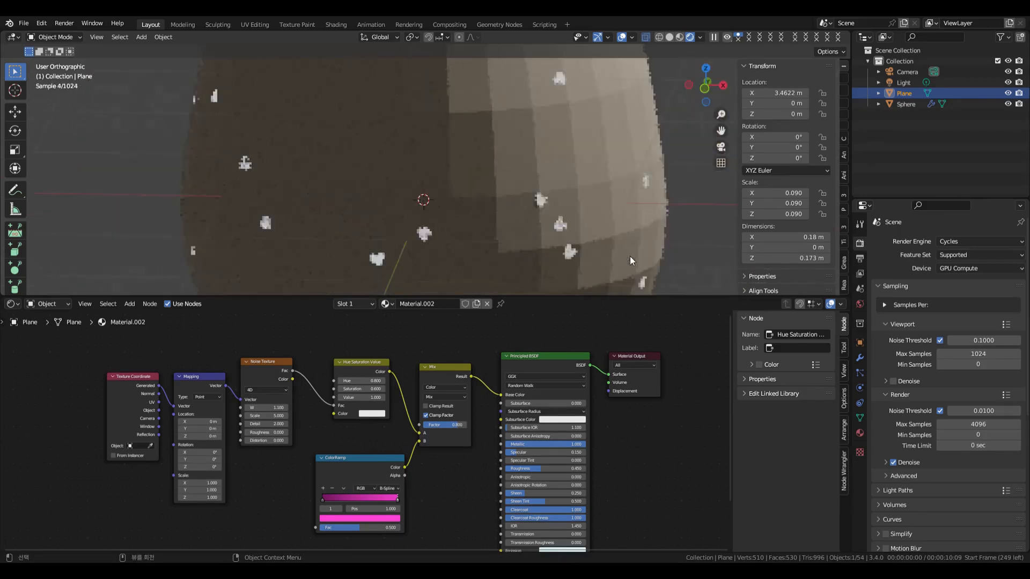
pyautogui.scroll(-5, 630, 255)
pyautogui.scroll(-3, 661, 491)
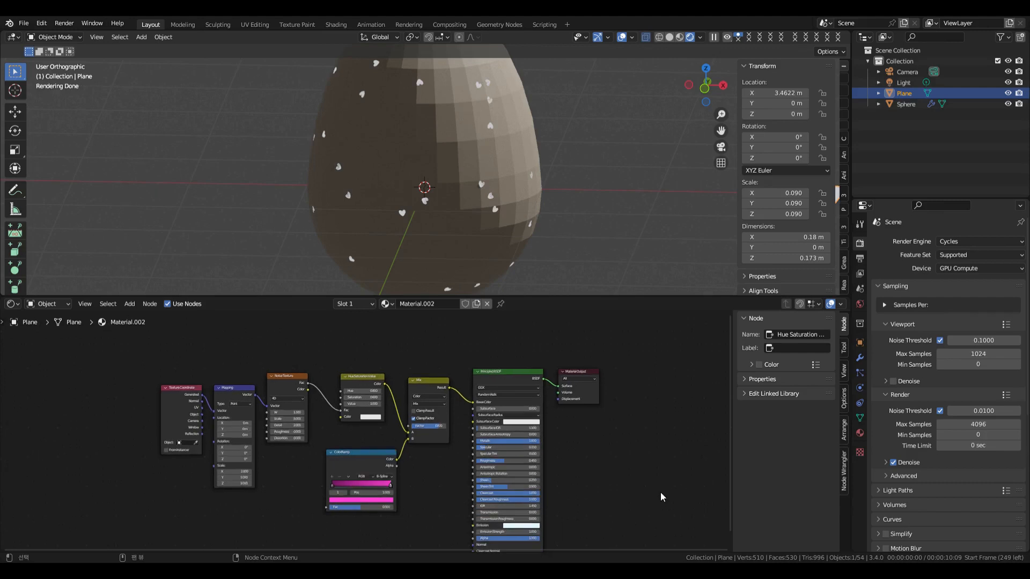
pyautogui.click(528, 525)
pyautogui.click(538, 473)
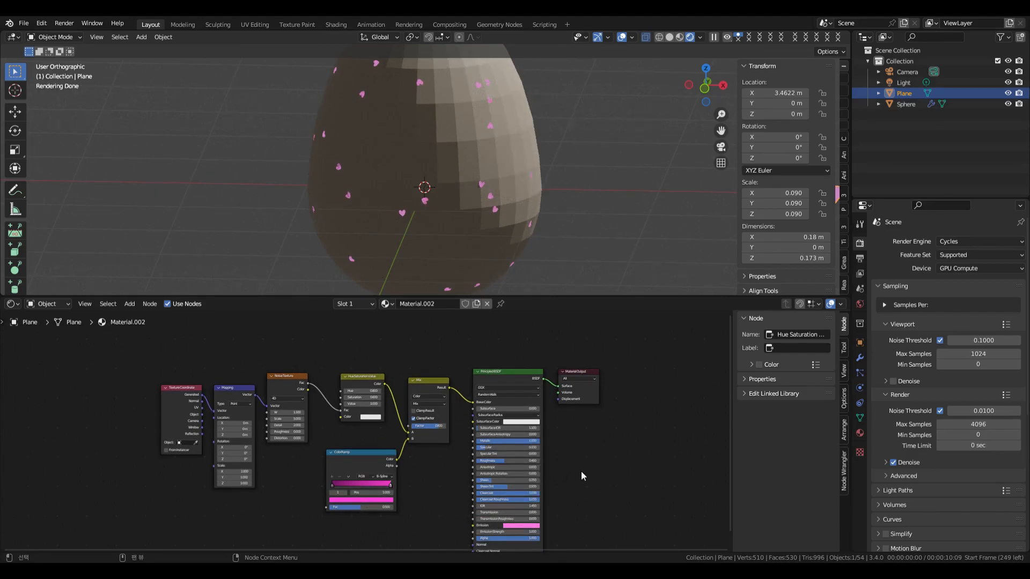
pyautogui.click(521, 525)
pyautogui.click(534, 468)
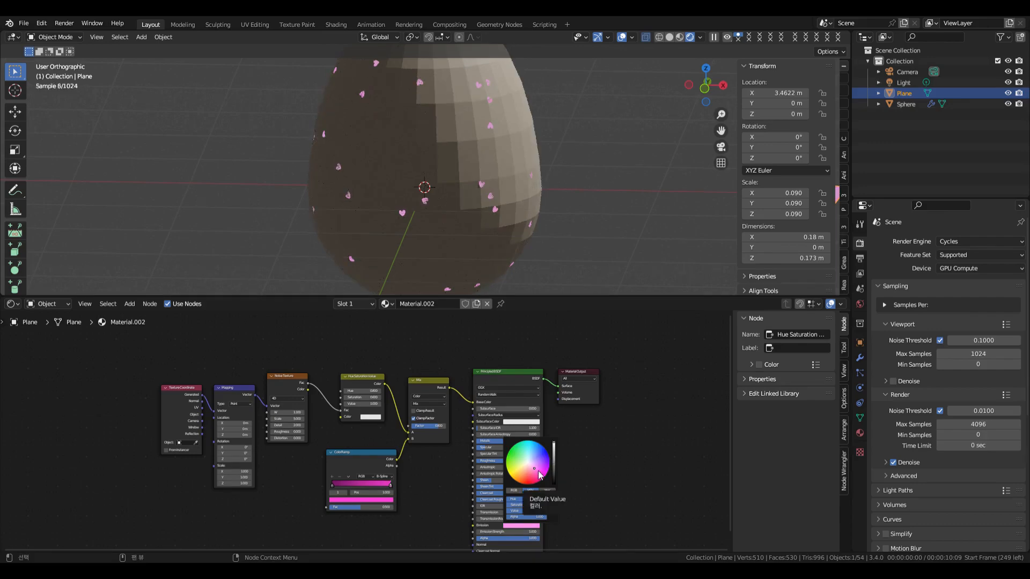
pyautogui.click(535, 470)
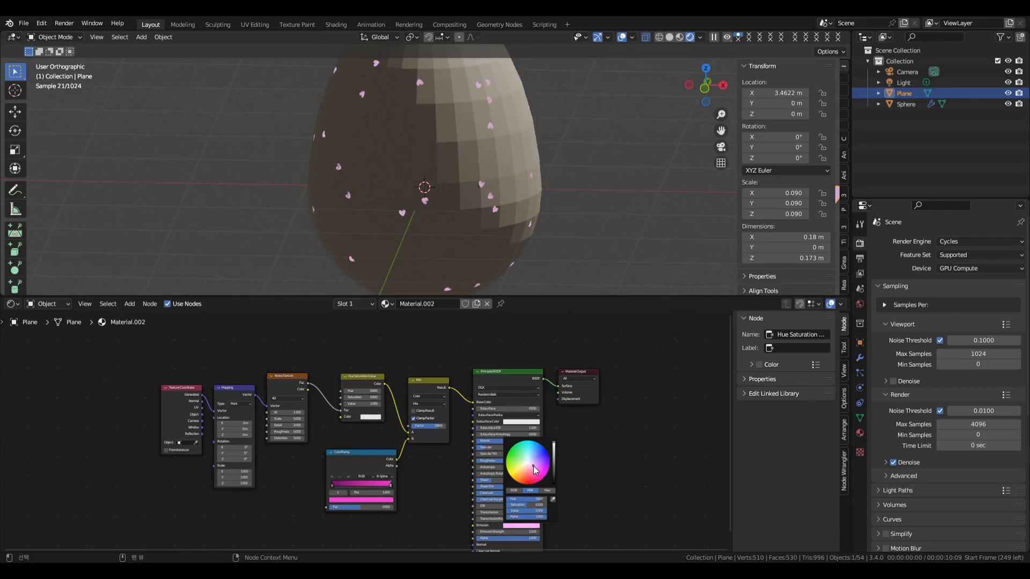
# Step: Select the egg and switch the render engine to Eevee
pyautogui.moveTo(633, 188); pyautogui.dragTo(478, 168, button='middle')
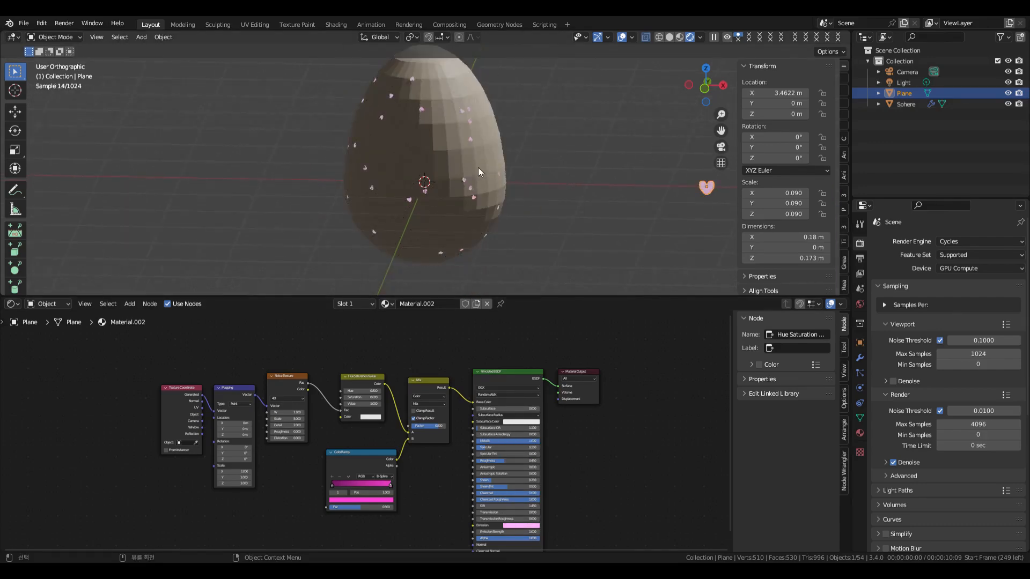
pyautogui.click(453, 143)
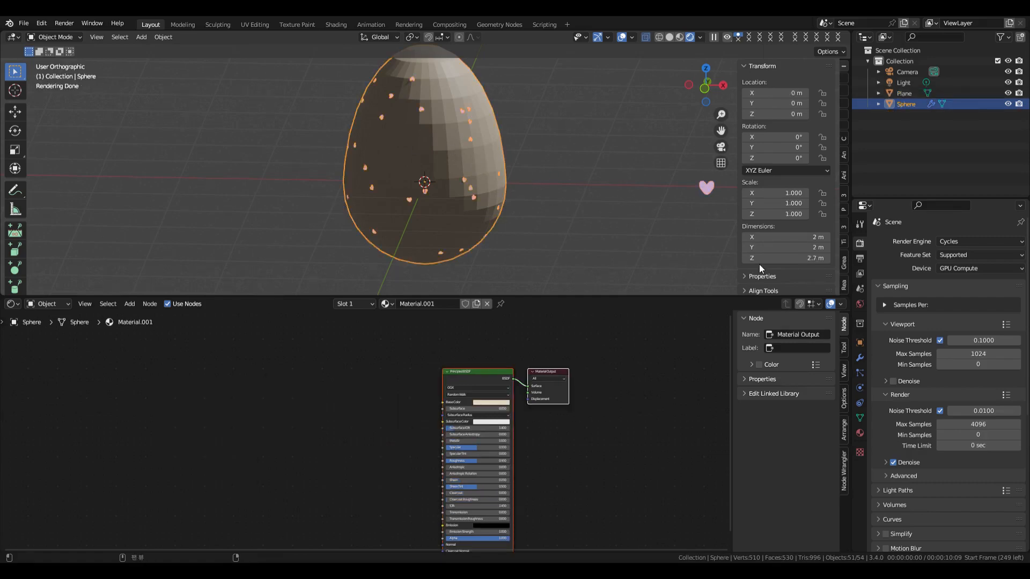
pyautogui.click(954, 241)
pyautogui.click(951, 255)
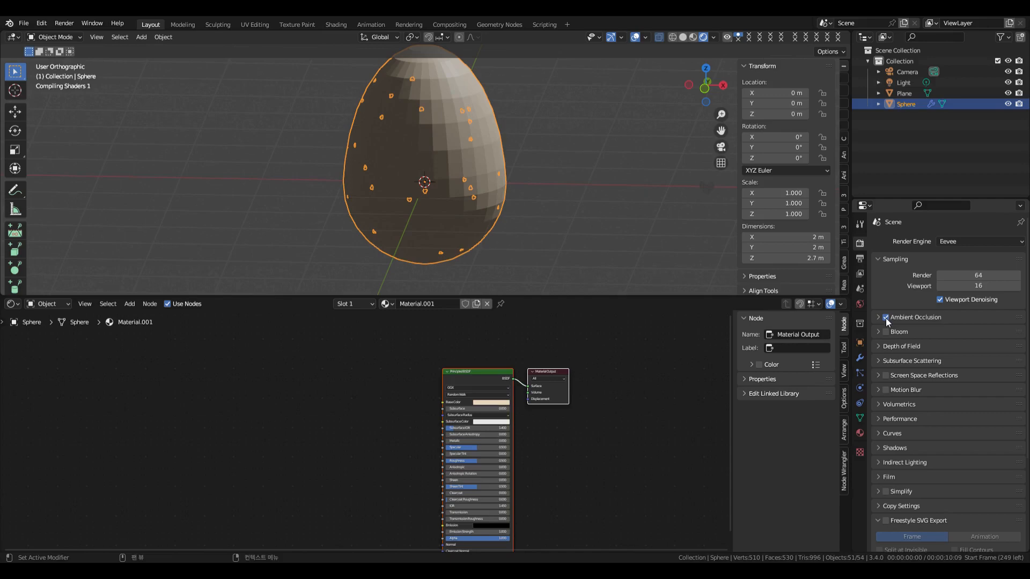
# Step: Enable Bloom, Screen Space Reflections and Motion Blur in the Eevee render settings
pyautogui.click(889, 340)
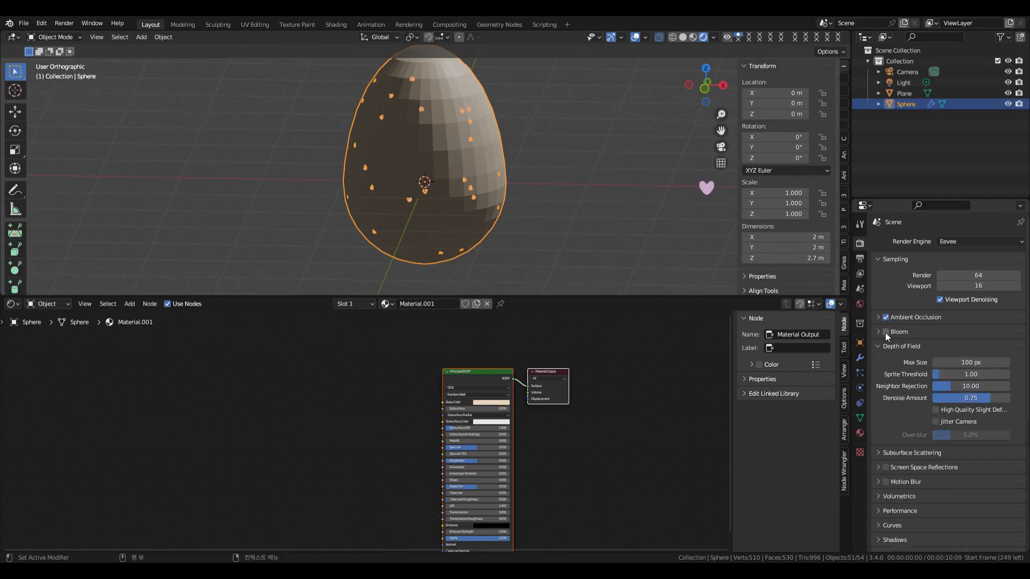
pyautogui.click(885, 332)
pyautogui.click(877, 347)
pyautogui.click(886, 375)
pyautogui.click(887, 390)
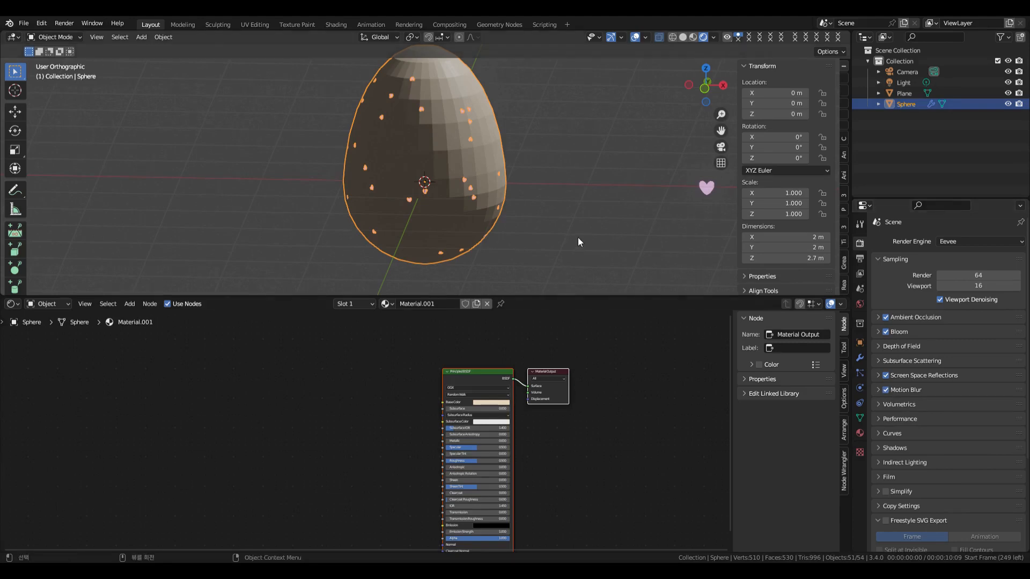
# Step: Set the egg material's base colour to white, with red and green at 1.000, and deselect the egg
pyautogui.click(859, 433)
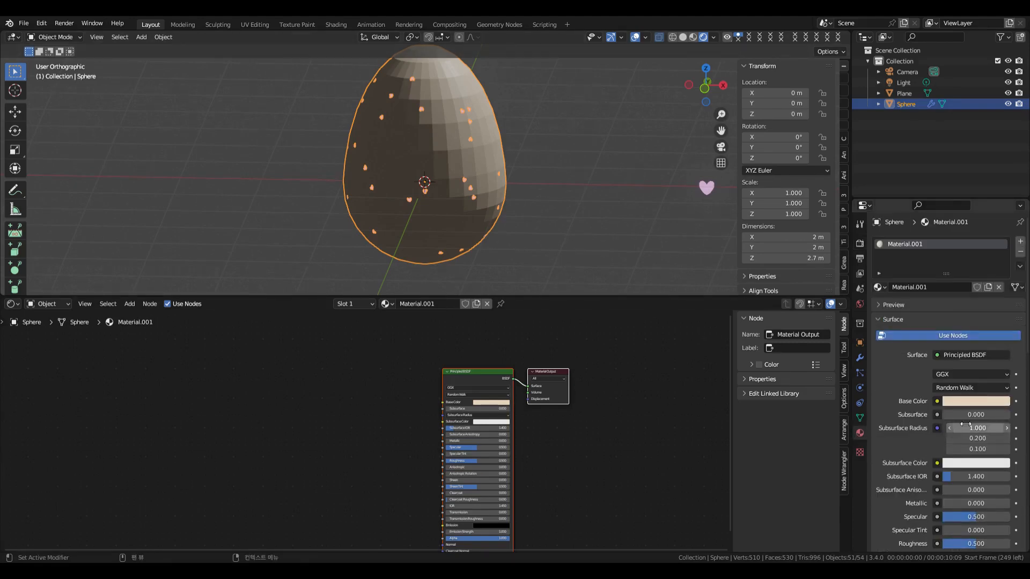
pyautogui.click(966, 401)
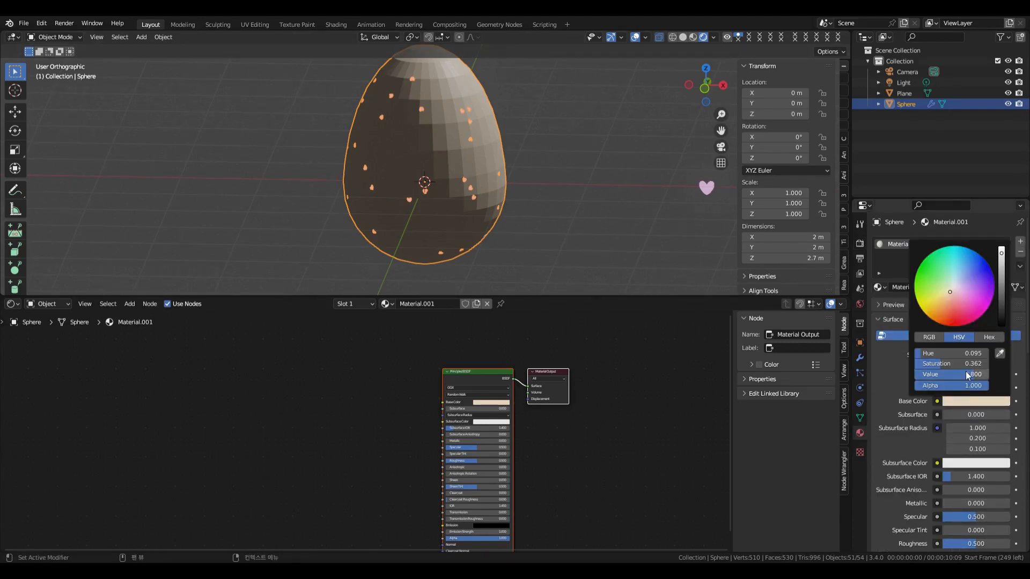
pyautogui.click(930, 337)
pyautogui.moveTo(972, 353); pyautogui.dragTo(988, 353)
pyautogui.moveTo(974, 364); pyautogui.dragTo(988, 364)
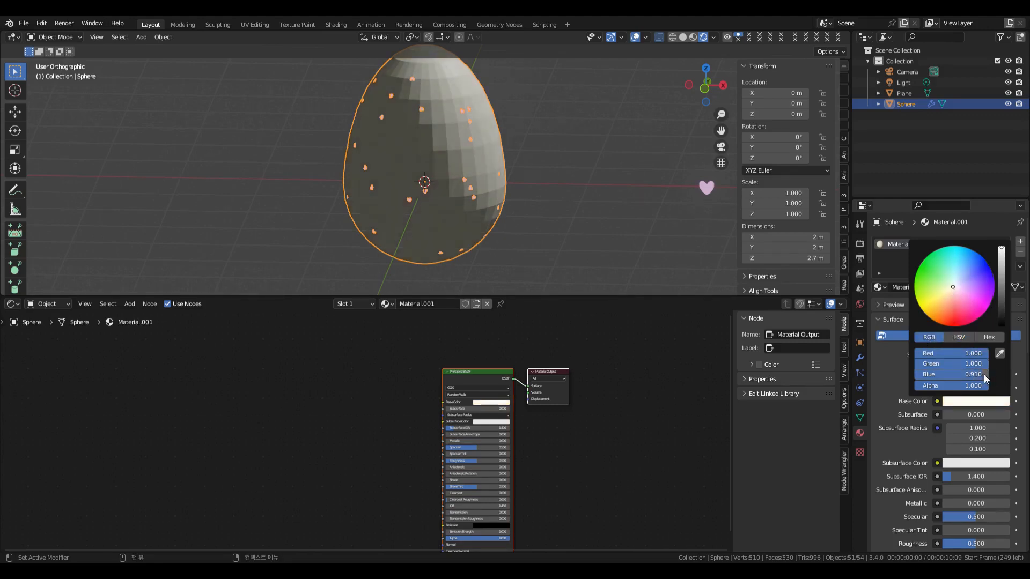
pyautogui.moveTo(974, 375); pyautogui.dragTo(985, 375)
pyautogui.moveTo(571, 174); pyautogui.dragTo(562, 197, button='middle')
pyautogui.click(575, 228)
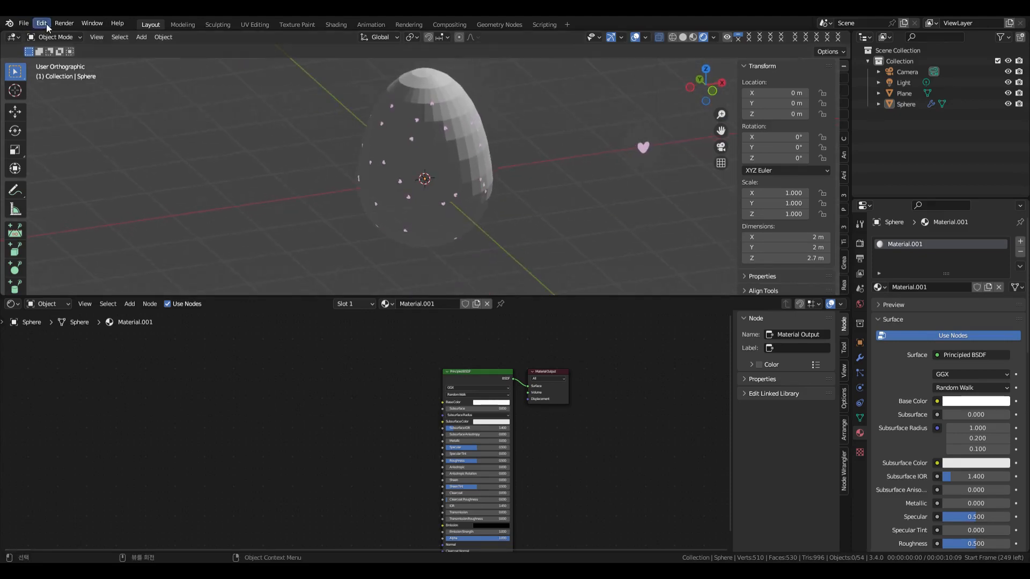
# Step: Render a still image to check the white egg and close the result
pyautogui.click(63, 24)
pyautogui.click(80, 35)
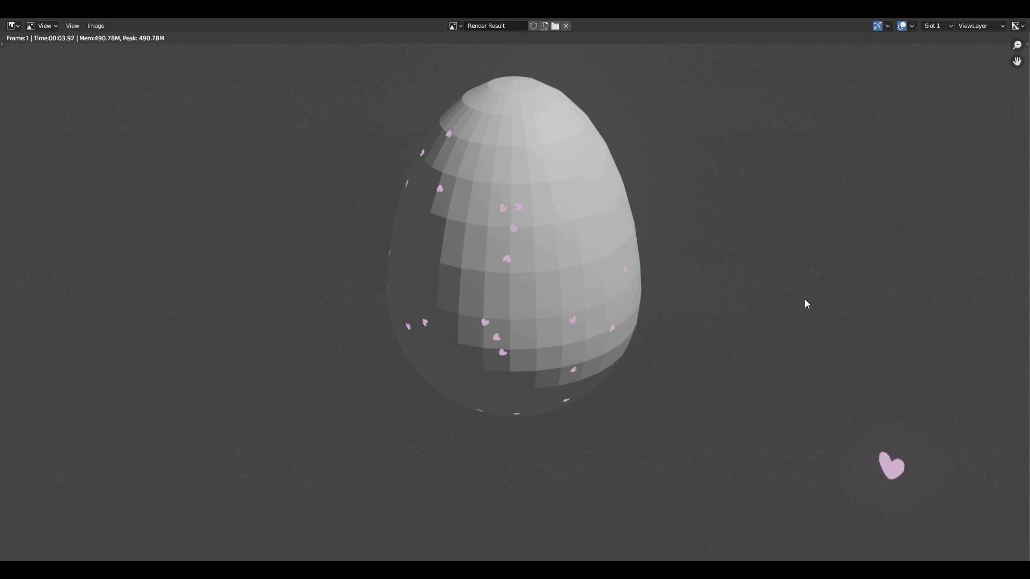
pyautogui.press('Escape')
# Step: Review the hair particle settings of the egg and the available Emit From options
pyautogui.moveTo(577, 163)
pyautogui.mouseDown(button='middle')
pyautogui.moveTo(618, 177)
pyautogui.moveTo(594, 211)
pyautogui.moveTo(581, 177)
pyautogui.mouseUp(button='middle')
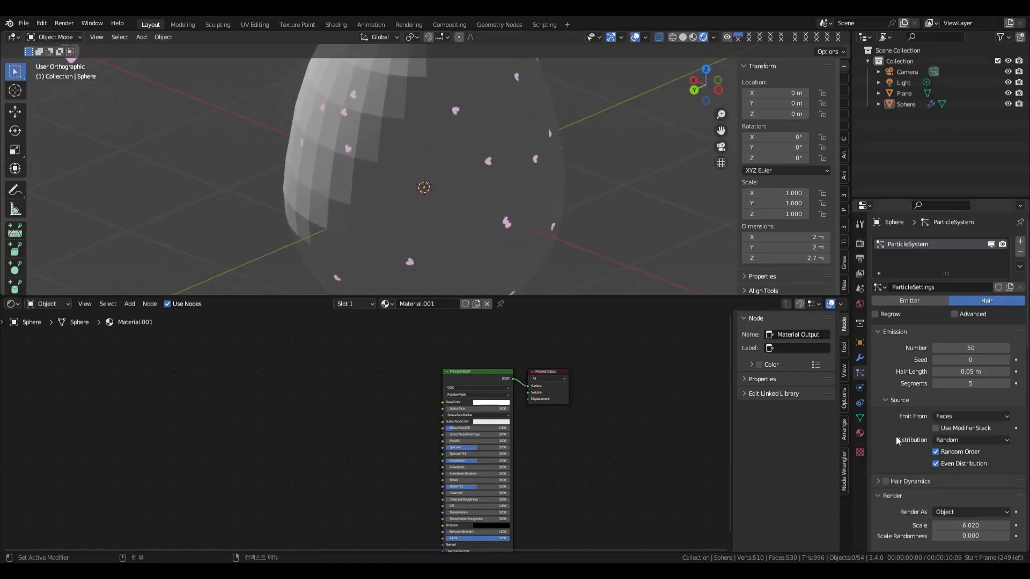
pyautogui.scroll(-1, 896, 371)
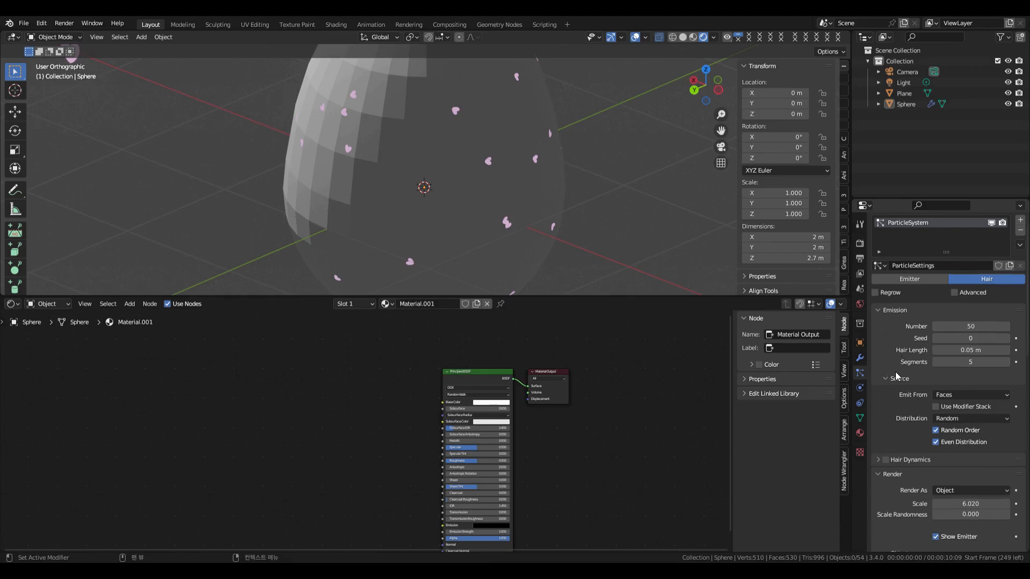
pyautogui.scroll(-1, 896, 371)
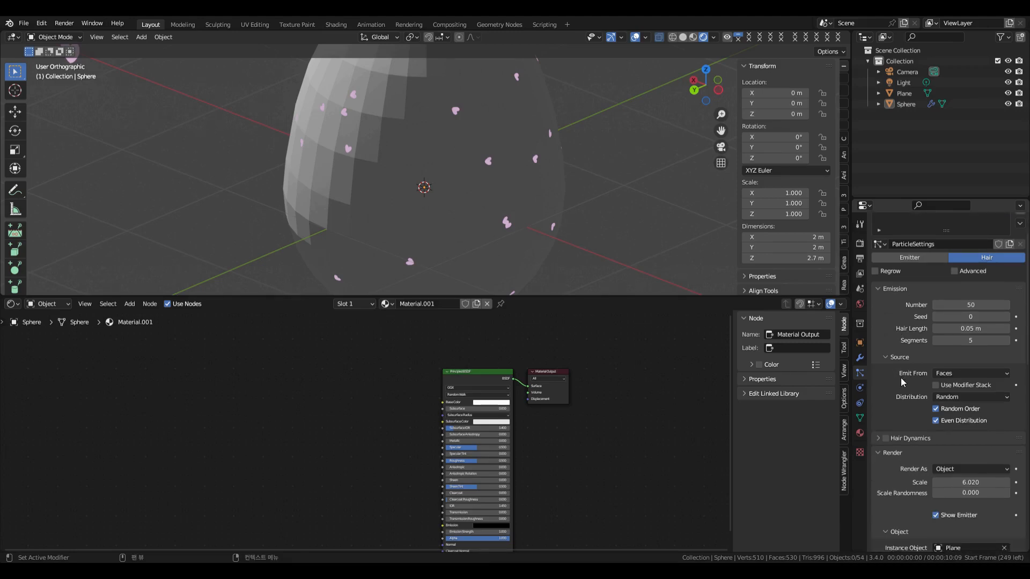
pyautogui.click(1001, 374)
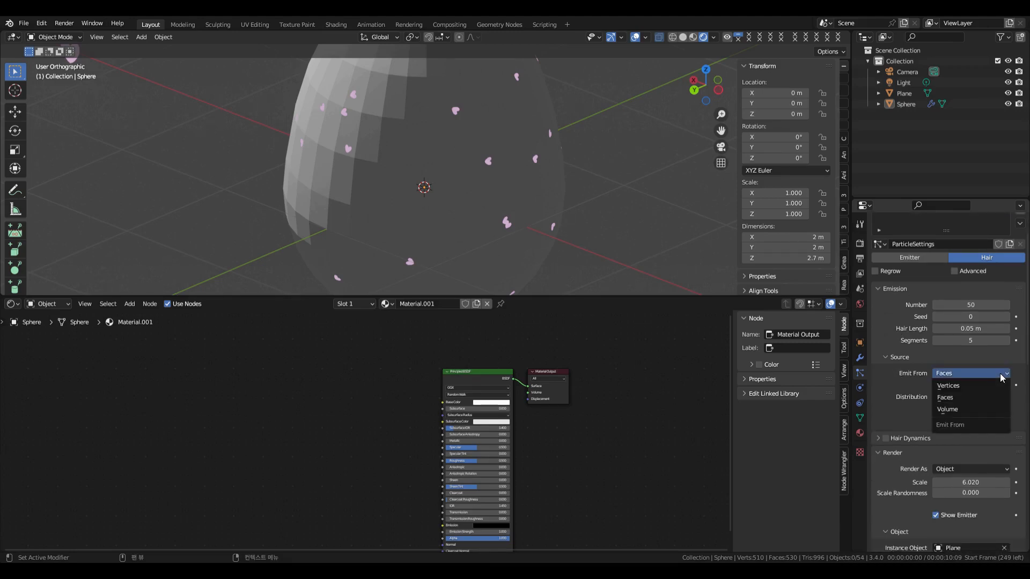
pyautogui.click(1001, 374)
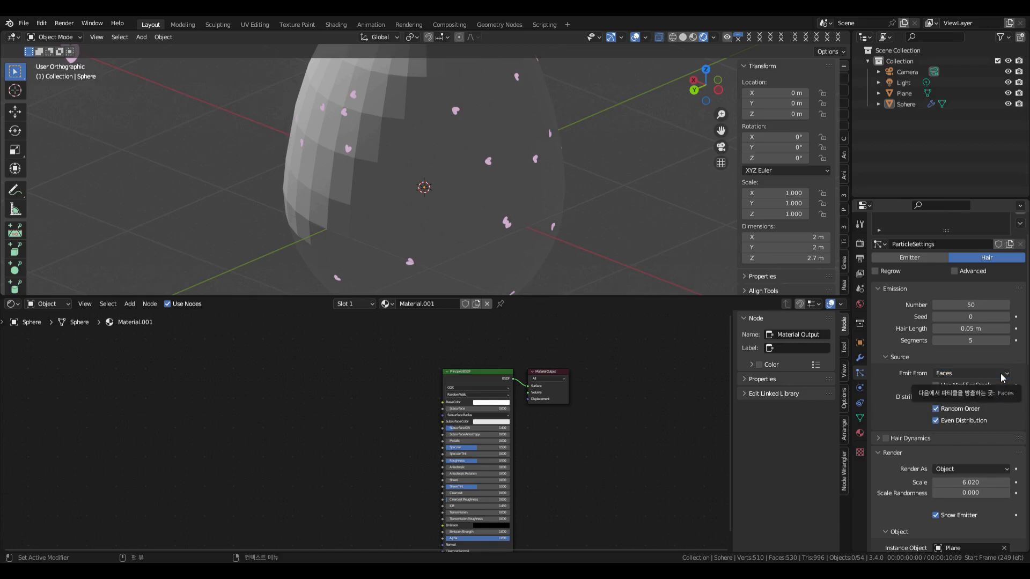
# Step: Apply smooth shading to the egg
pyautogui.click(486, 181)
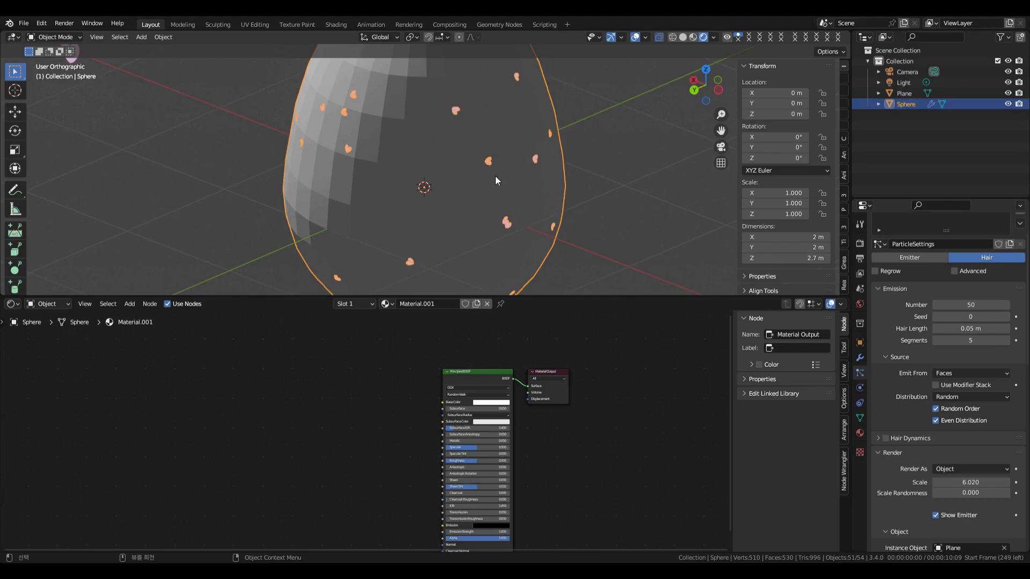
pyautogui.click(161, 37)
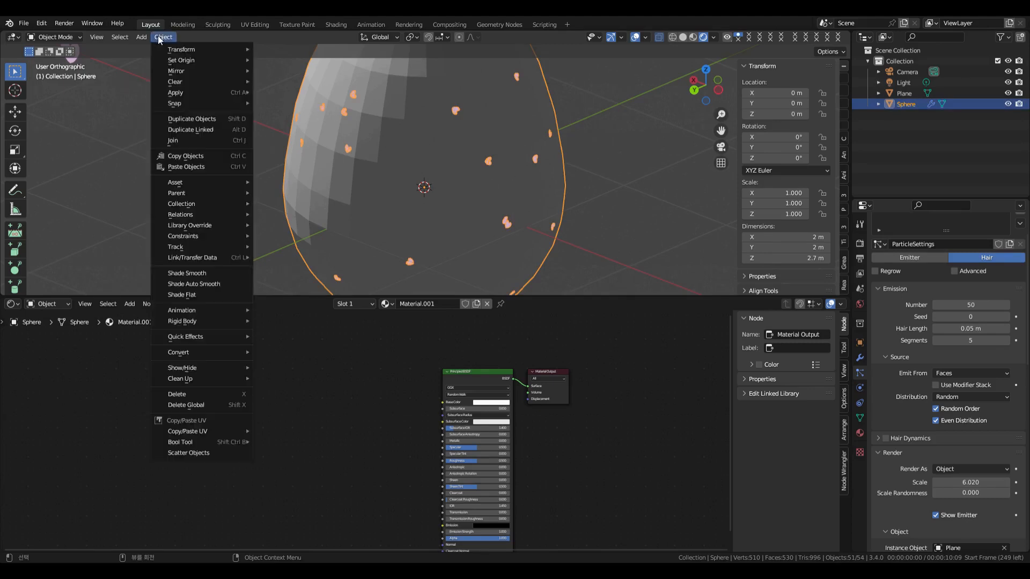
pyautogui.click(204, 276)
# Step: Add a Solidify modifier to the separate heart plane beside the egg and set its thickness to 0.06 m
pyautogui.scroll(-3, 619, 209)
pyautogui.moveTo(610, 215); pyautogui.dragTo(412, 193, button='middle')
pyautogui.moveTo(561, 205); pyautogui.dragTo(623, 205, button='middle')
pyautogui.click(629, 203)
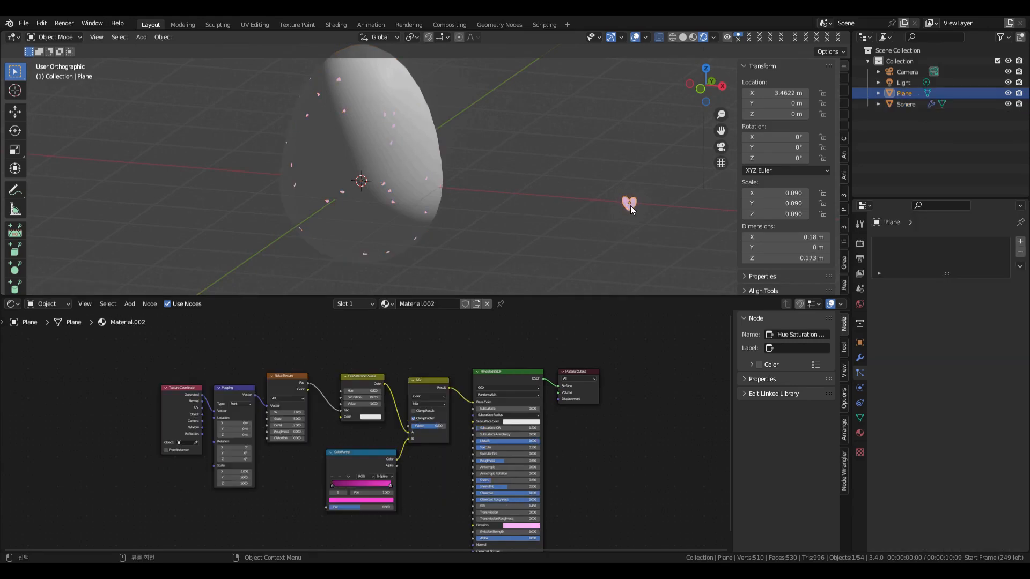
pyautogui.click(860, 357)
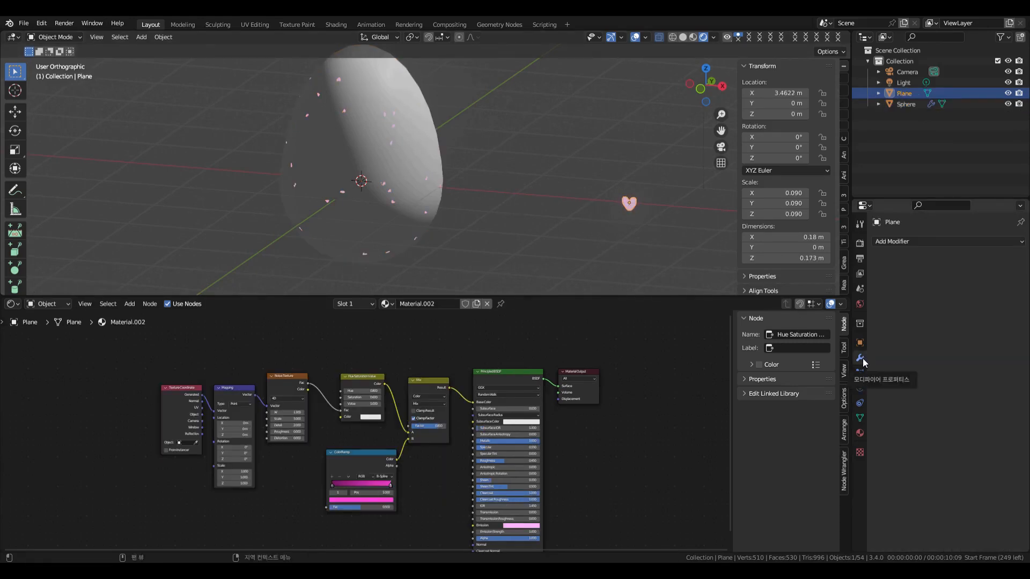
pyautogui.click(917, 241)
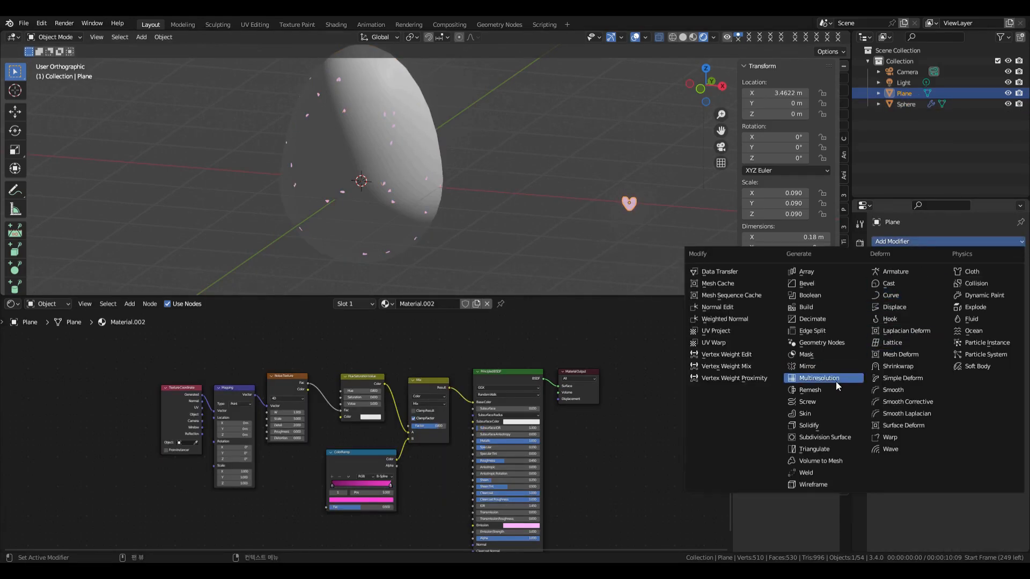
pyautogui.click(835, 424)
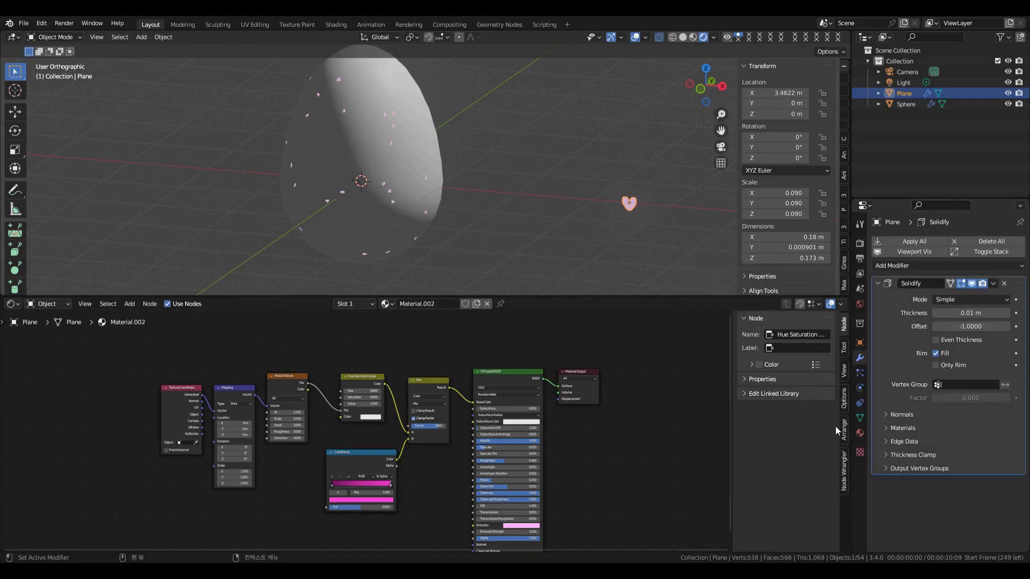
pyautogui.click(1007, 314)
pyautogui.click(1006, 314)
pyautogui.moveTo(665, 244); pyautogui.dragTo(577, 207, button='middle')
# Step: Save the scene to egg1_5.blend
pyautogui.click(24, 24)
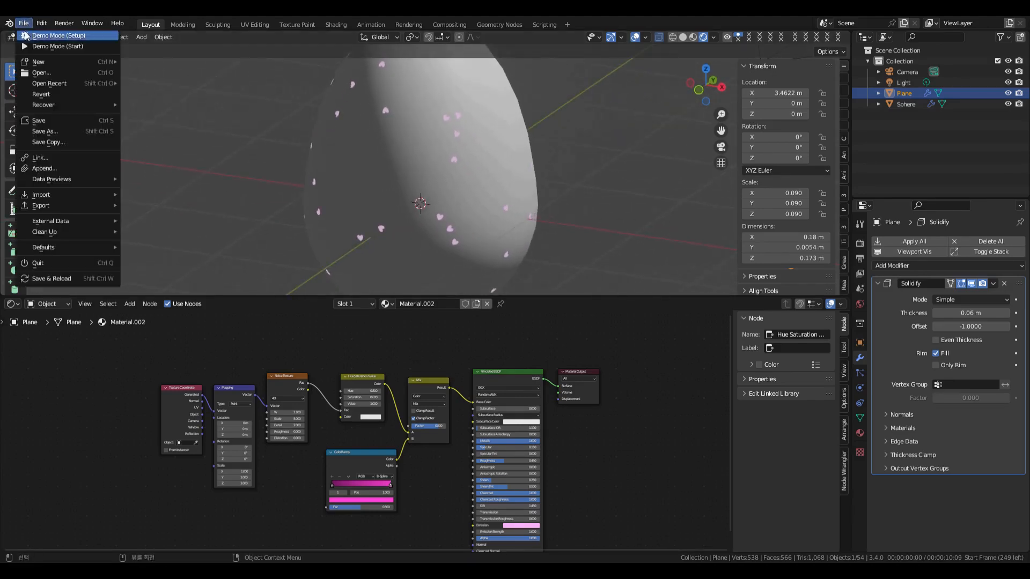
pyautogui.click(46, 126)
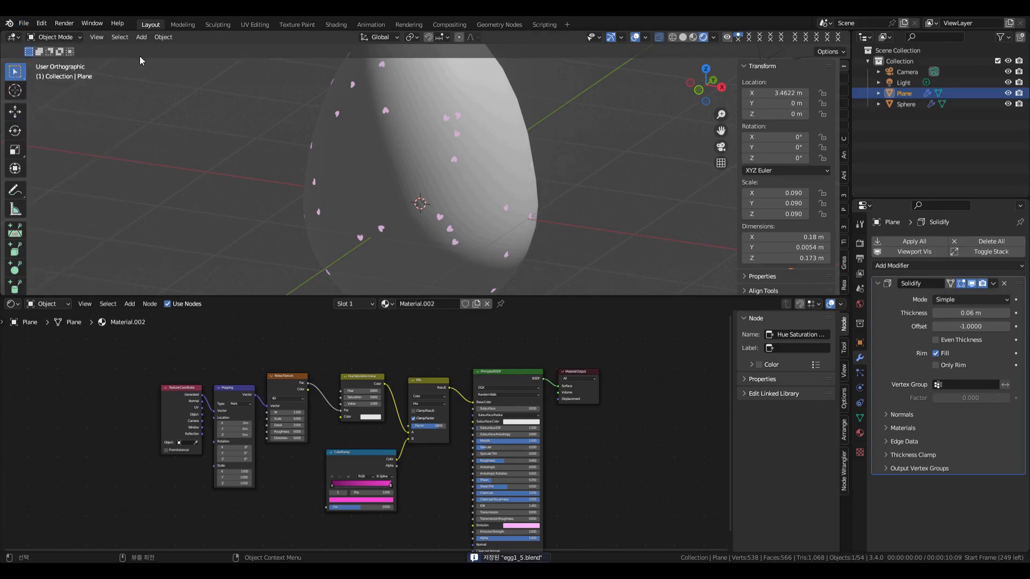
pyautogui.click(25, 25)
pyautogui.moveTo(116, 24)
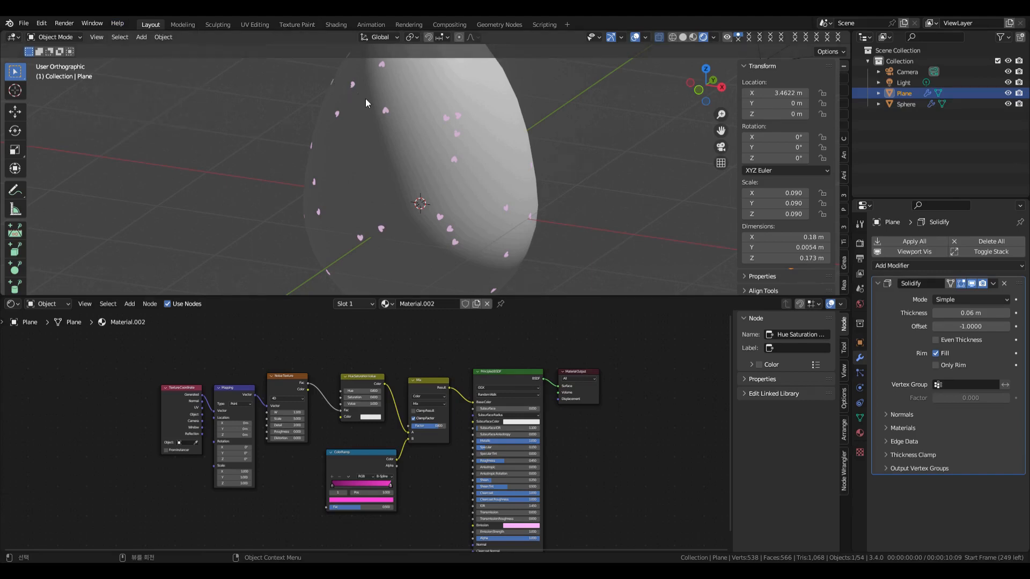
pyautogui.click(21, 25)
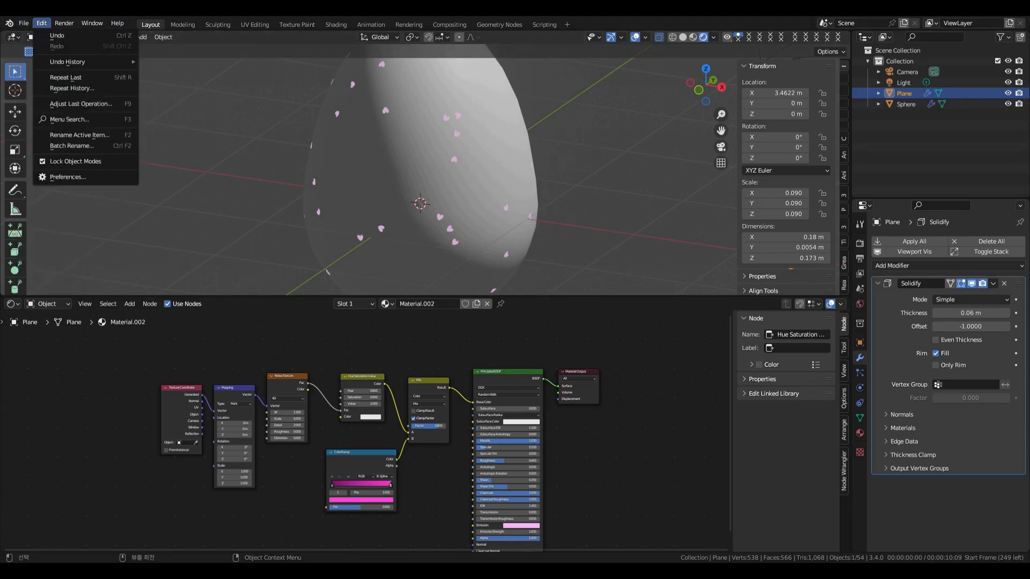
# Step: Switch to the camera view, render the smooth egg with its thickened hearts and close the result
pyautogui.press('KP_0')
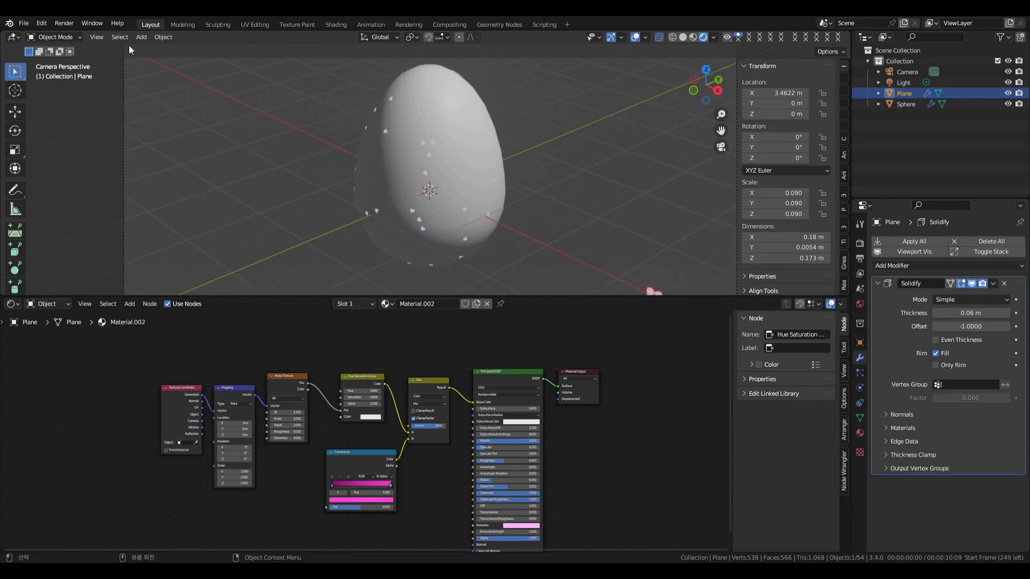
pyautogui.click(64, 23)
pyautogui.click(81, 40)
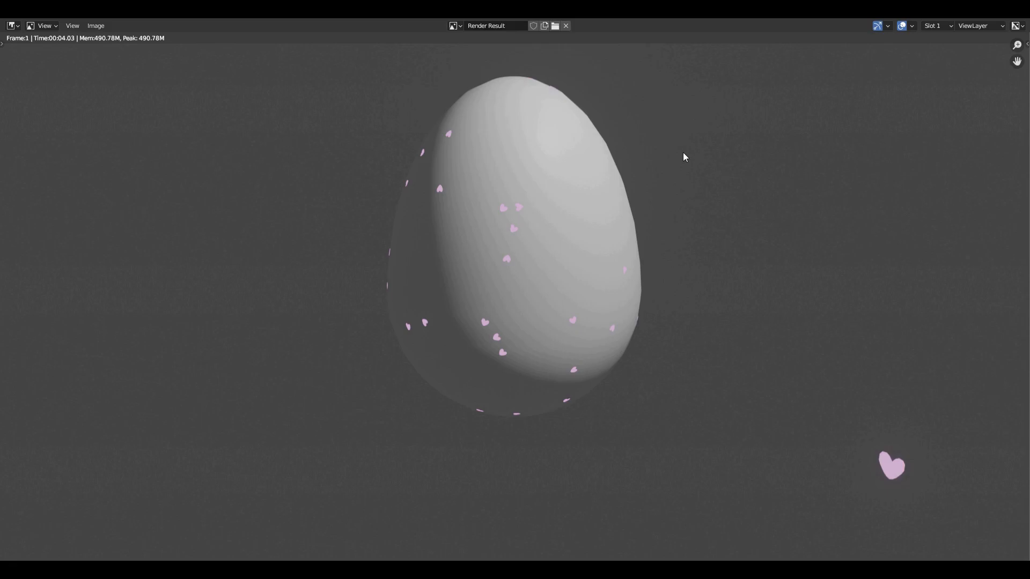
pyautogui.press('Escape')
# Step: Delete all texture and colour nodes feeding the heart material's Principled BSDF and inspect the hearts on the egg
pyautogui.moveTo(471, 346); pyautogui.dragTo(91, 557)
pyautogui.press('Delete')
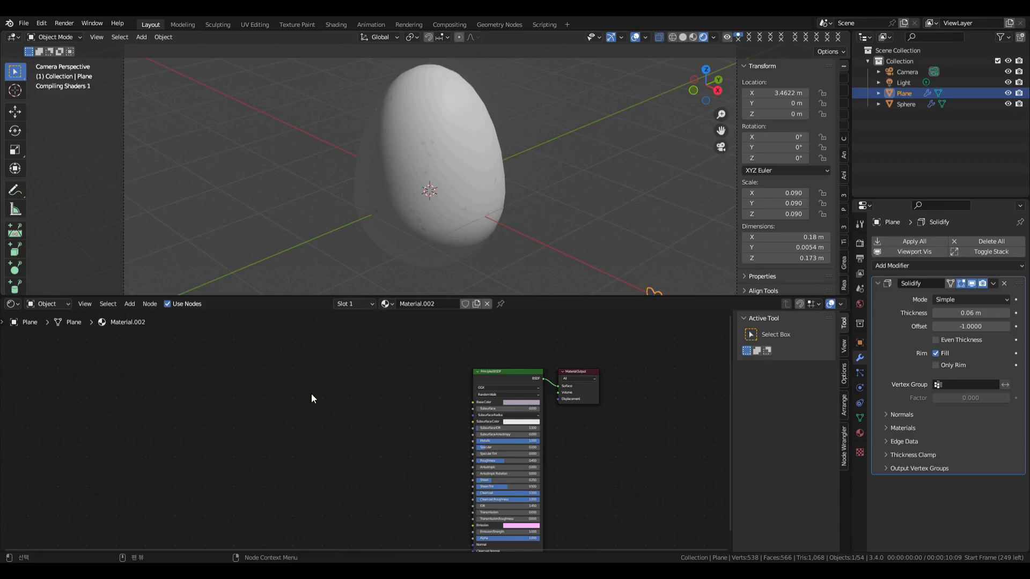
pyautogui.scroll(6, 503, 212)
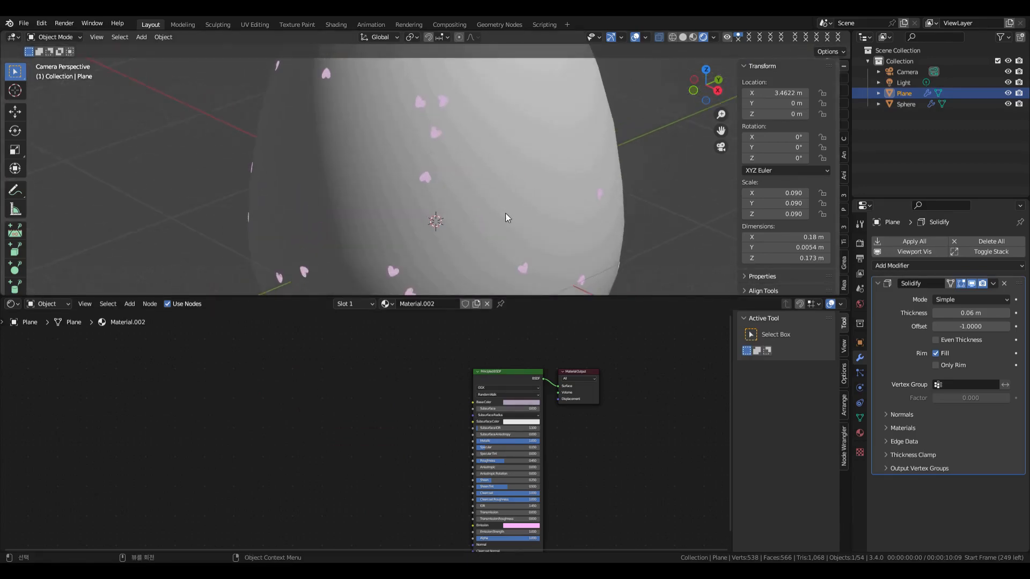
pyautogui.scroll(-5, 505, 214)
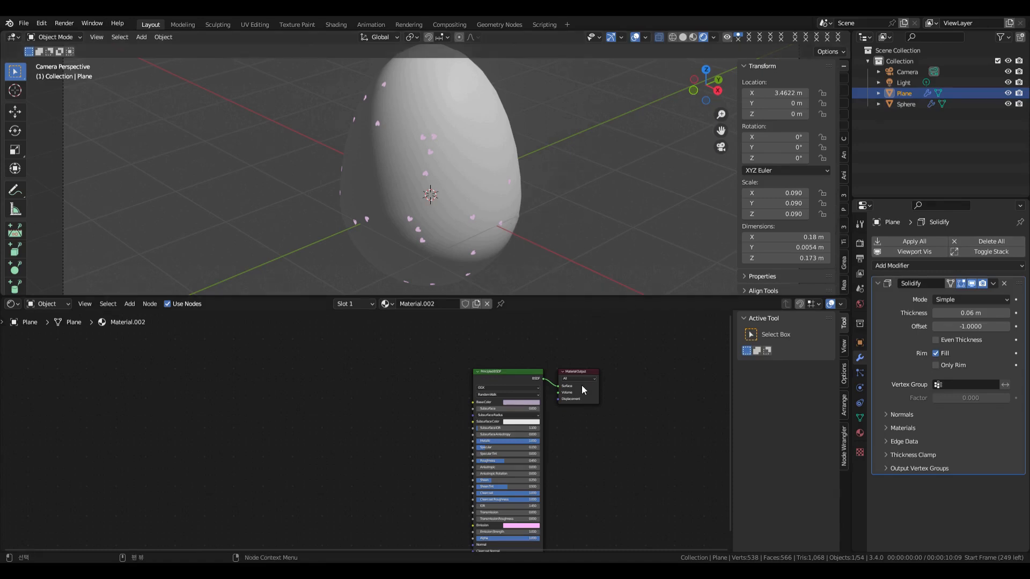
# Step: Save the scene to egg1_6.blend and render the image with the simplified heart material
pyautogui.click(24, 23)
pyautogui.hotkey('ctrl', 's')
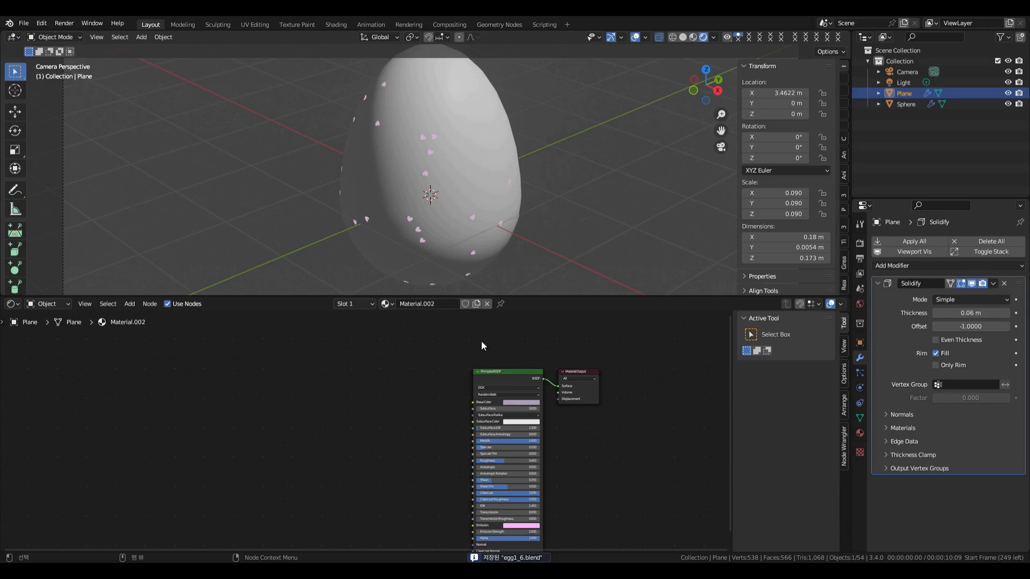
pyautogui.click(72, 23)
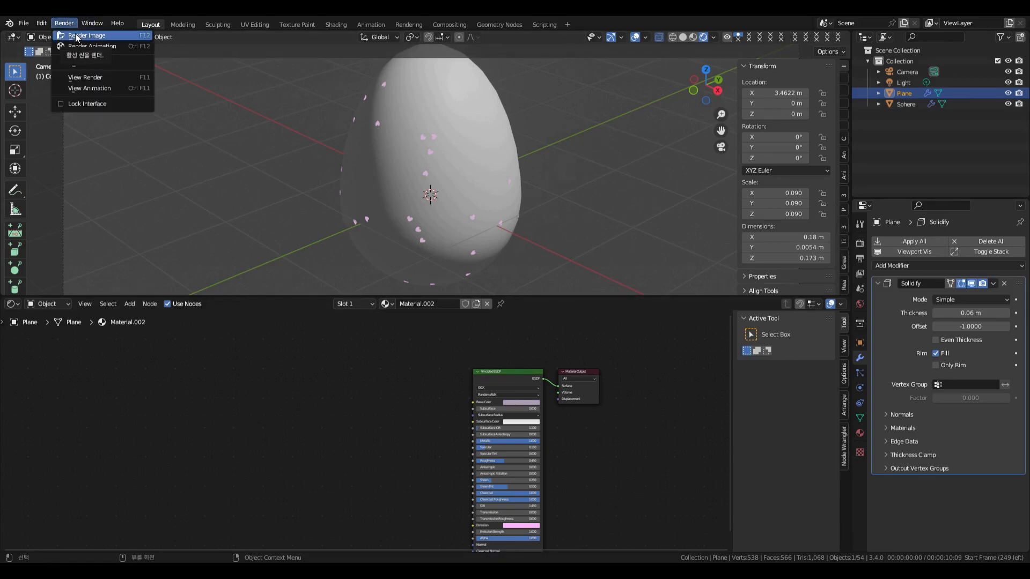
pyautogui.click(75, 35)
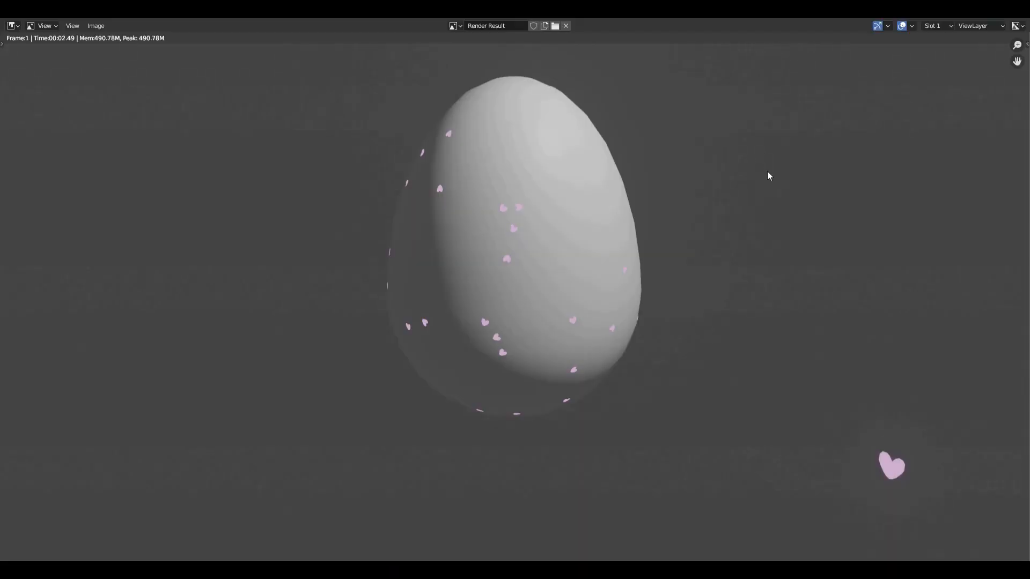
pyautogui.press('Escape')
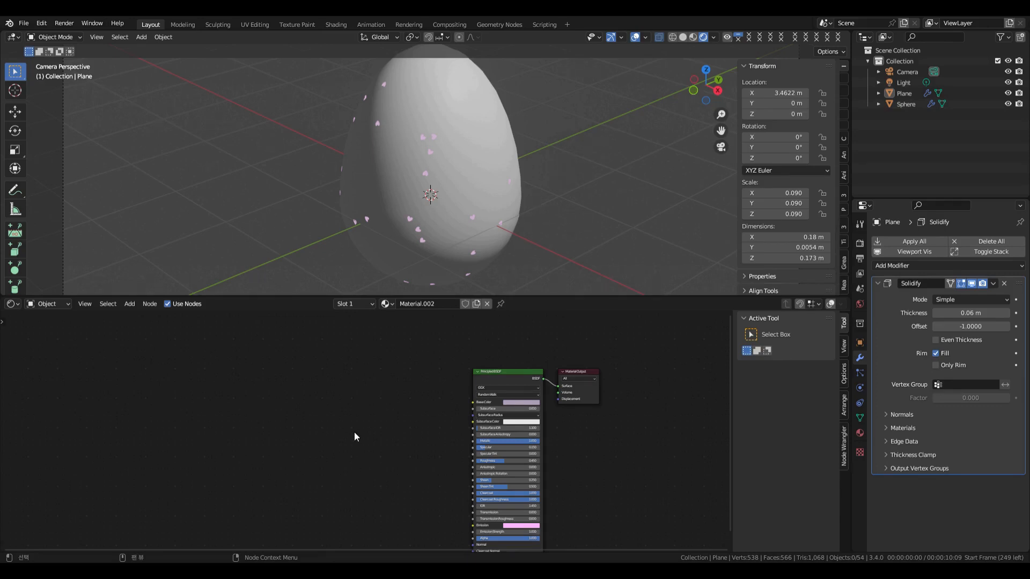
pyautogui.click(371, 304)
pyautogui.click(391, 303)
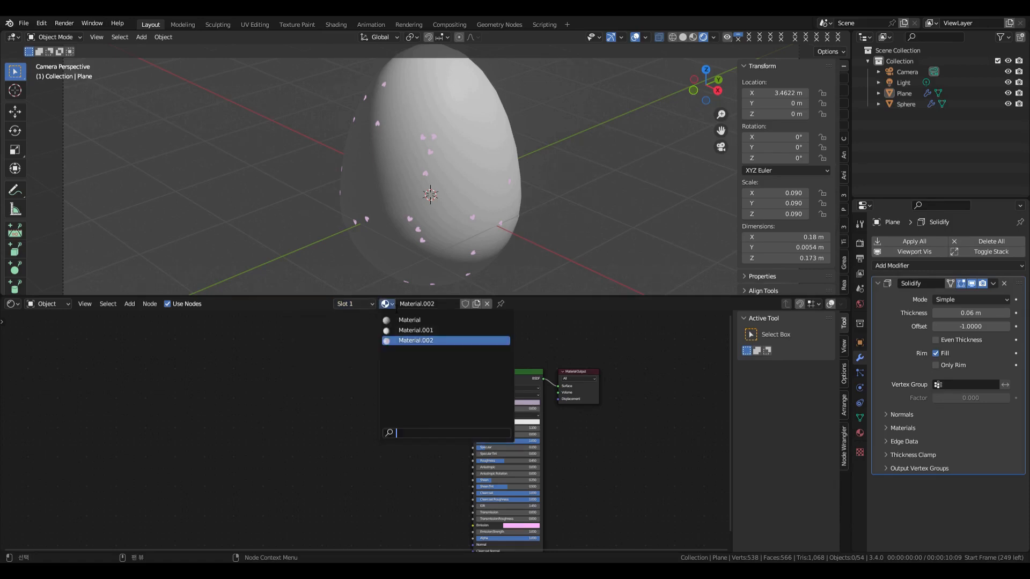
pyautogui.click(375, 303)
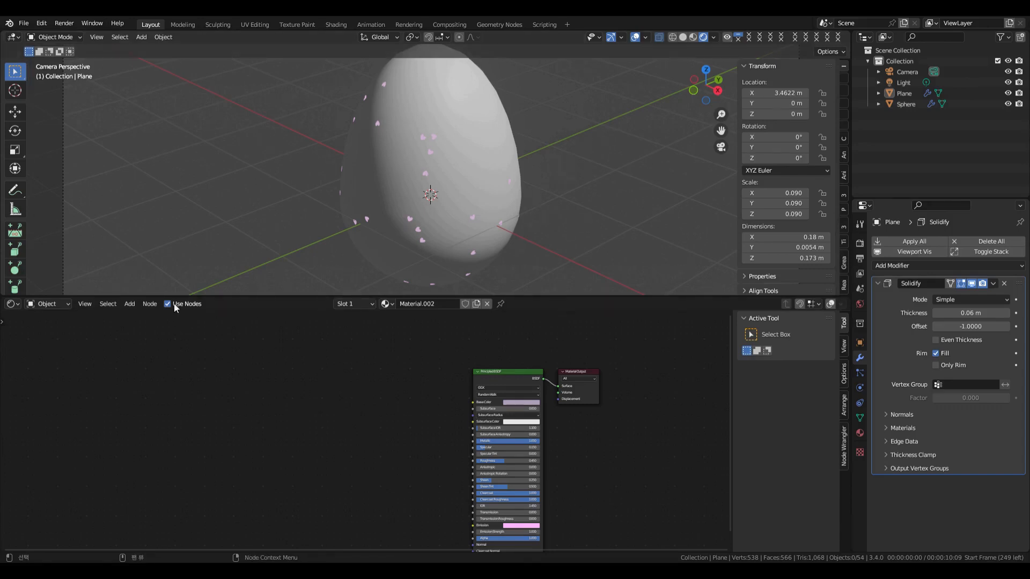
# Step: Change the shader editor area to the Asset Browser and mark the egg's Sphere object as an asset
pyautogui.click(12, 304)
pyautogui.click(334, 370)
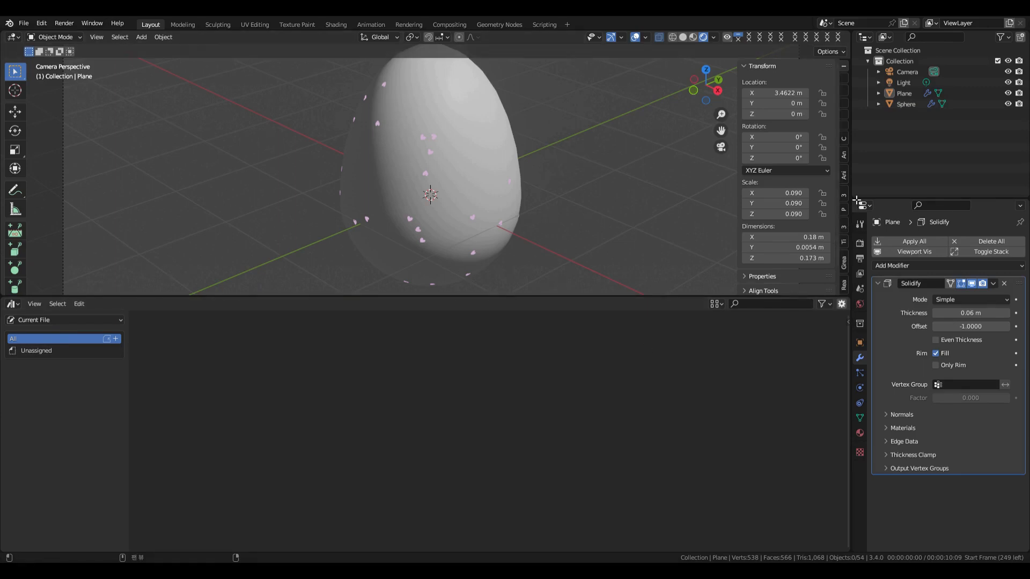
pyautogui.rightClick(903, 104)
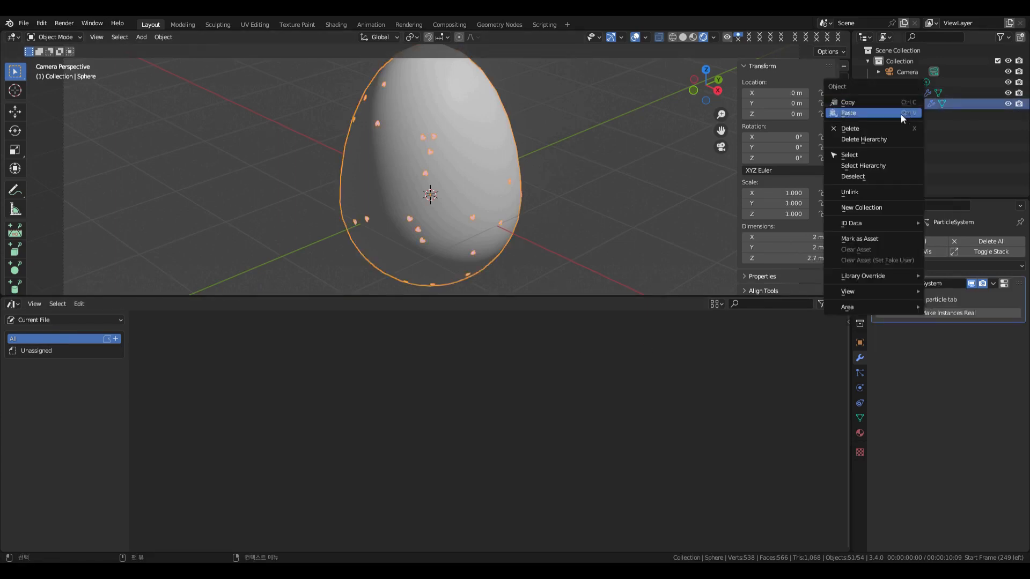
pyautogui.click(880, 236)
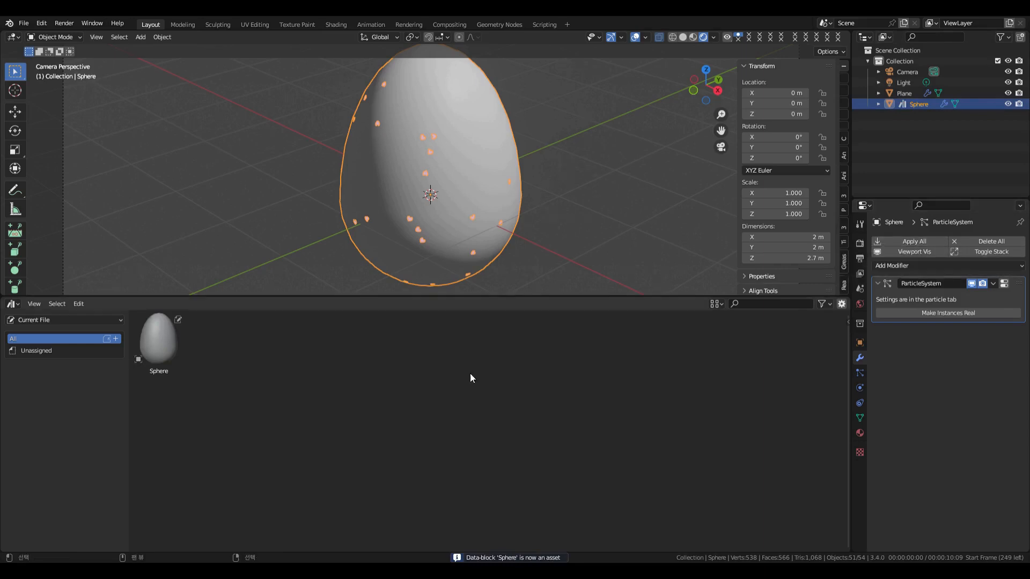
# Step: Rename the Sphere asset to "egg"
pyautogui.click(172, 356)
pyautogui.click(846, 320)
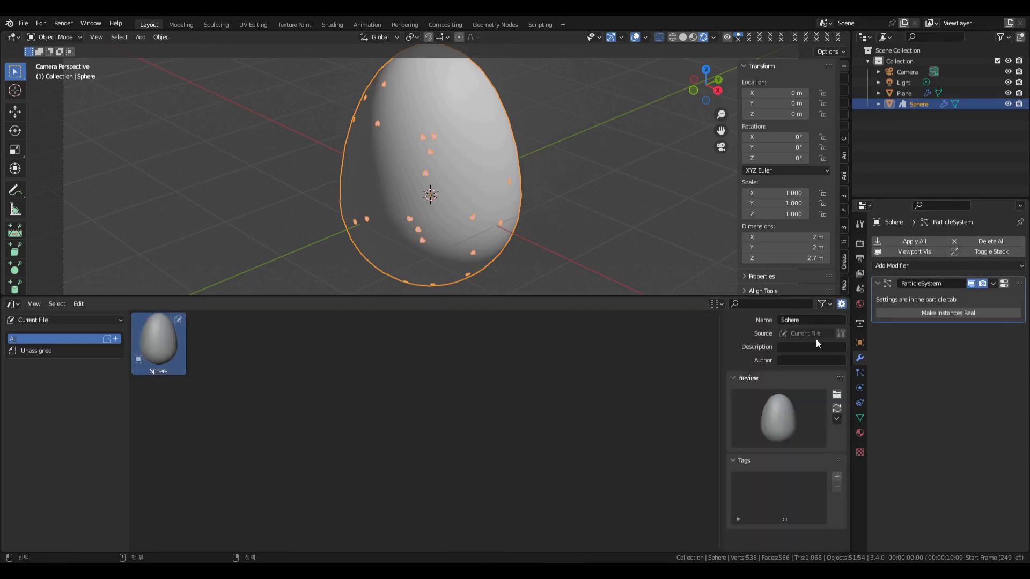
pyautogui.write('egg')
pyautogui.press('Return')
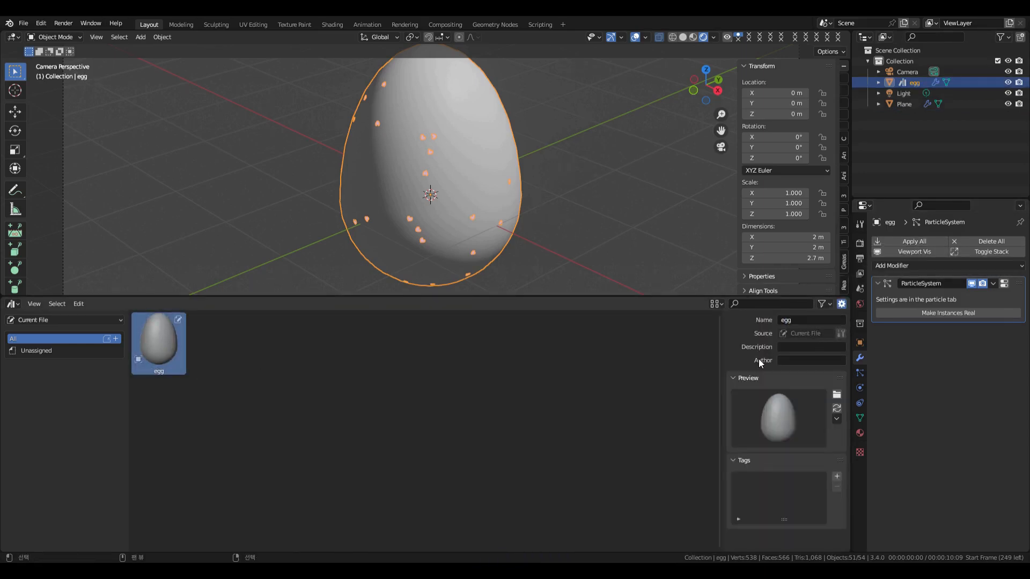